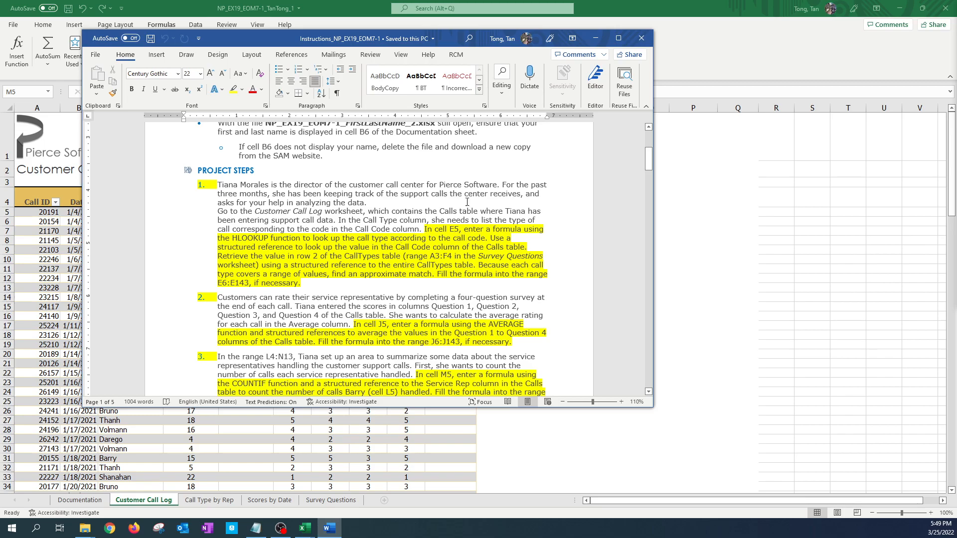
- Insert an HLOOKUP function in cell E5 of the Customer Call Log, using the row's Call Code as the lookup value
left_click_drag(278, 41, 0, 150)
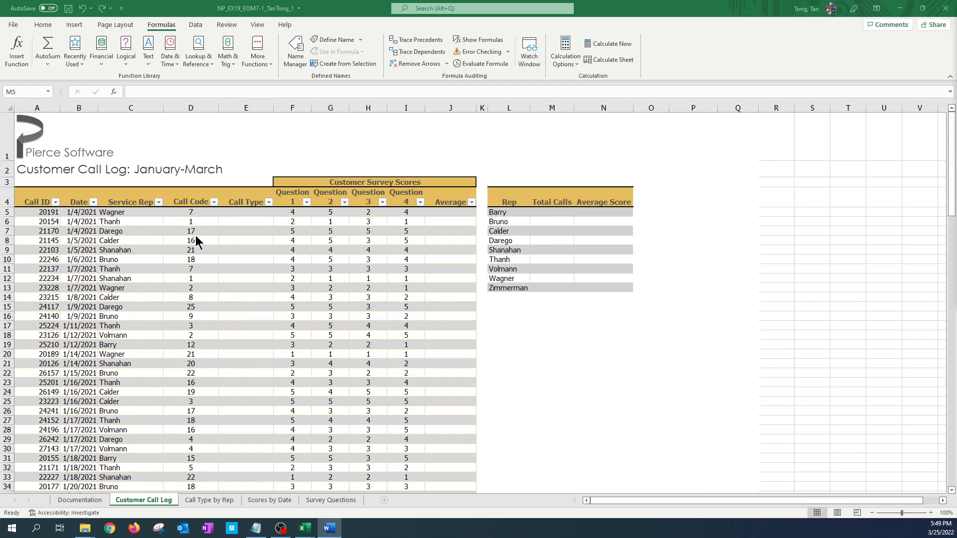
left_click(241, 214)
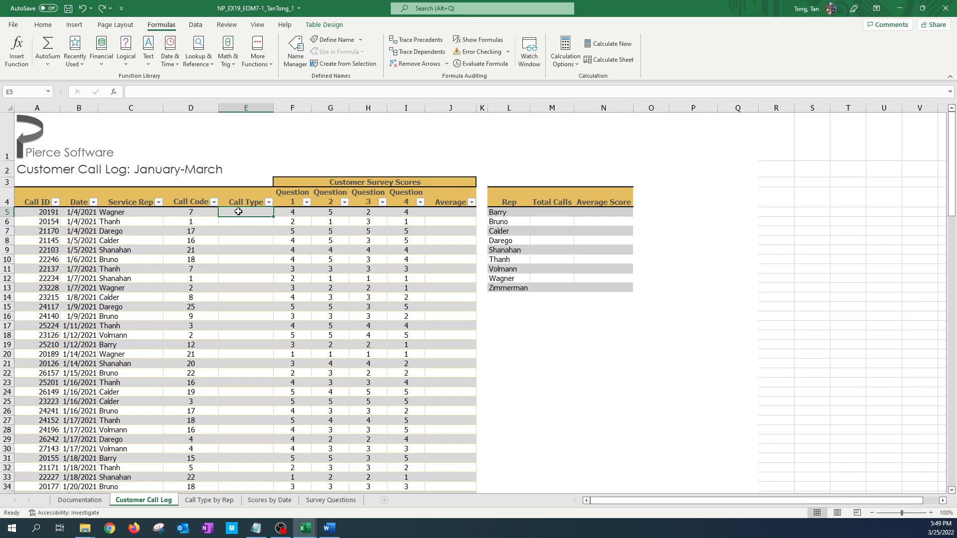
left_click(22, 51)
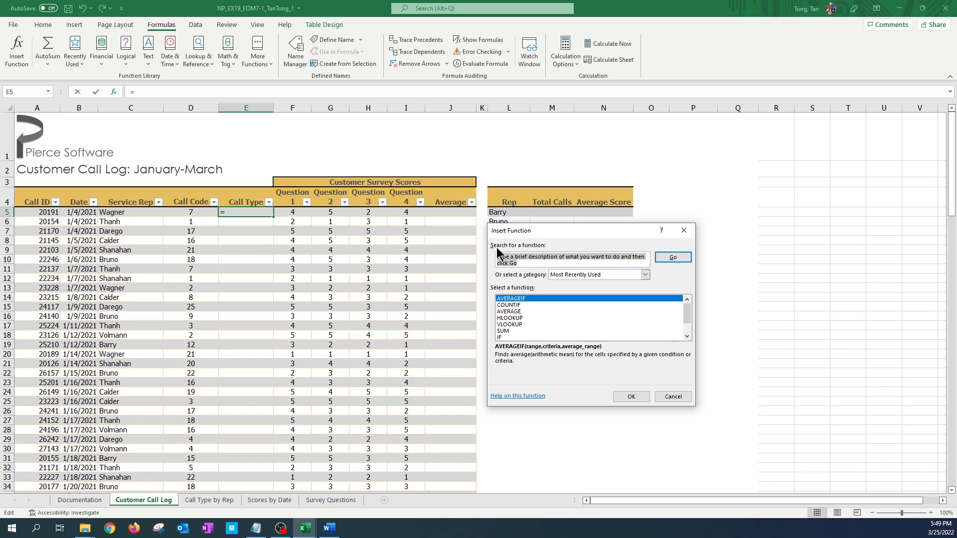
key("BackSpace")
type("h")
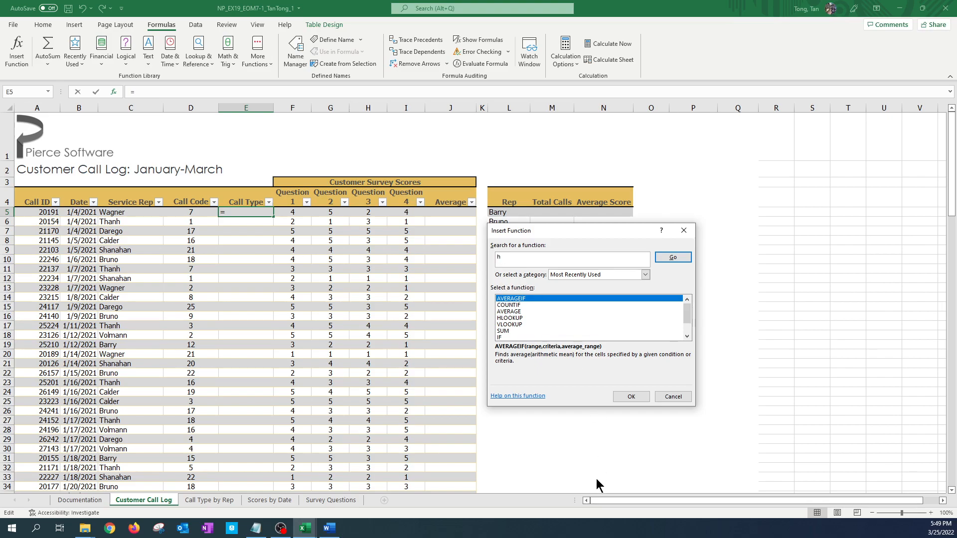
type("lookup")
key("Return")
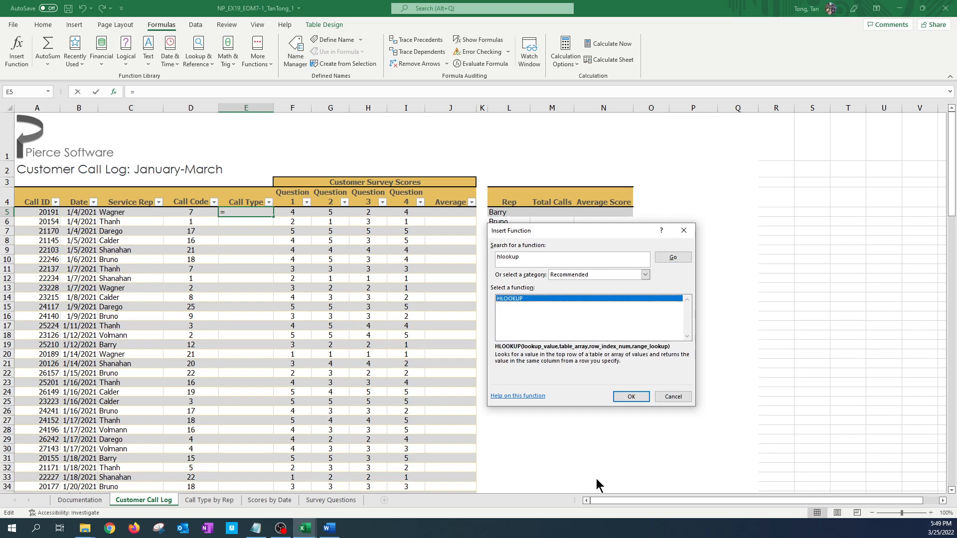
left_click(623, 396)
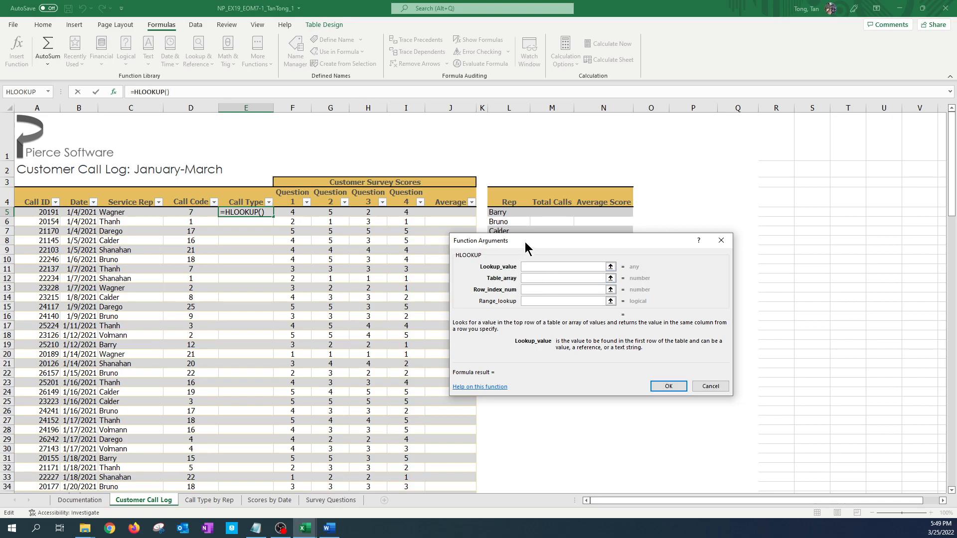
left_click_drag(525, 242, 564, 217)
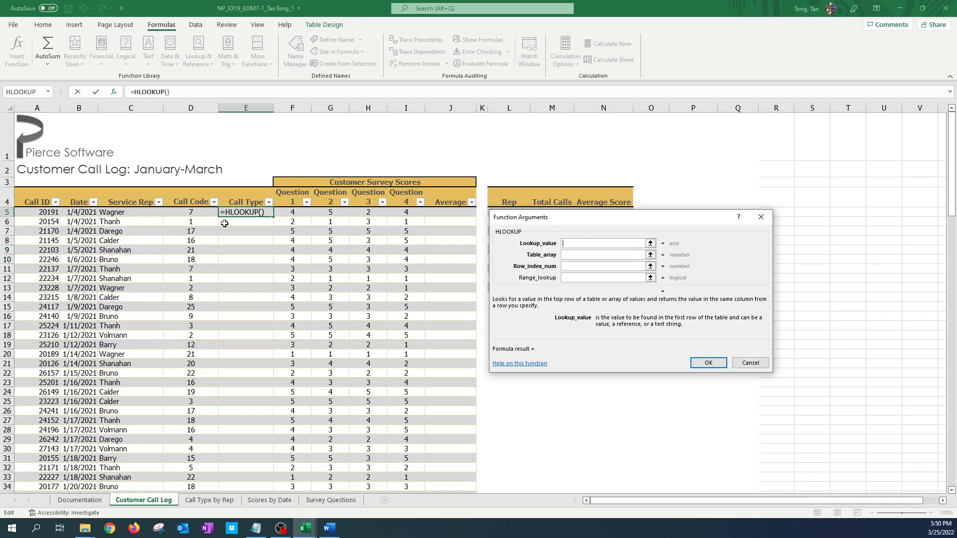
left_click(198, 213)
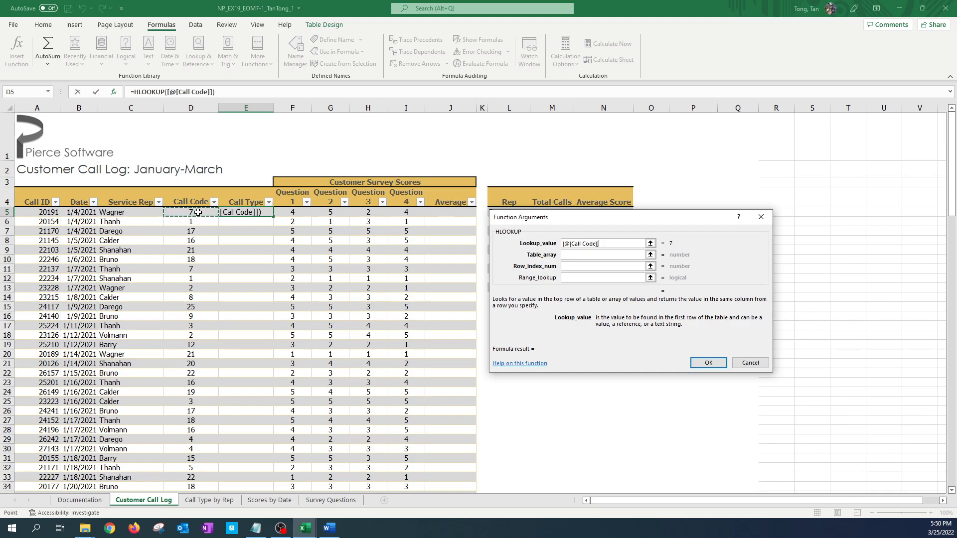
- Set the HLOOKUP table array to the entire CallTypes table, range A3:F4 on the Survey Questions sheet
left_click(576, 256)
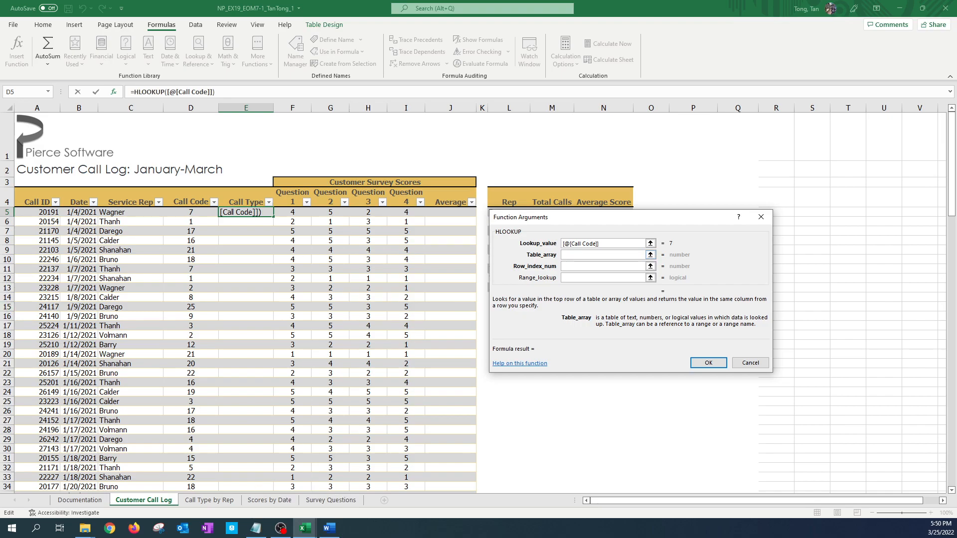
left_click(329, 529)
left_click_drag(327, 85, 394, 61)
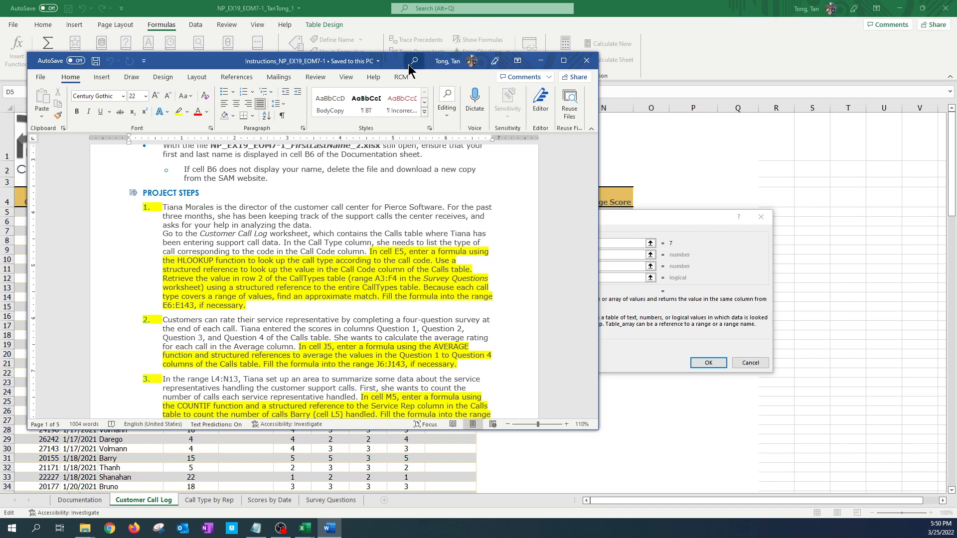
left_click_drag(398, 64, 0, 83)
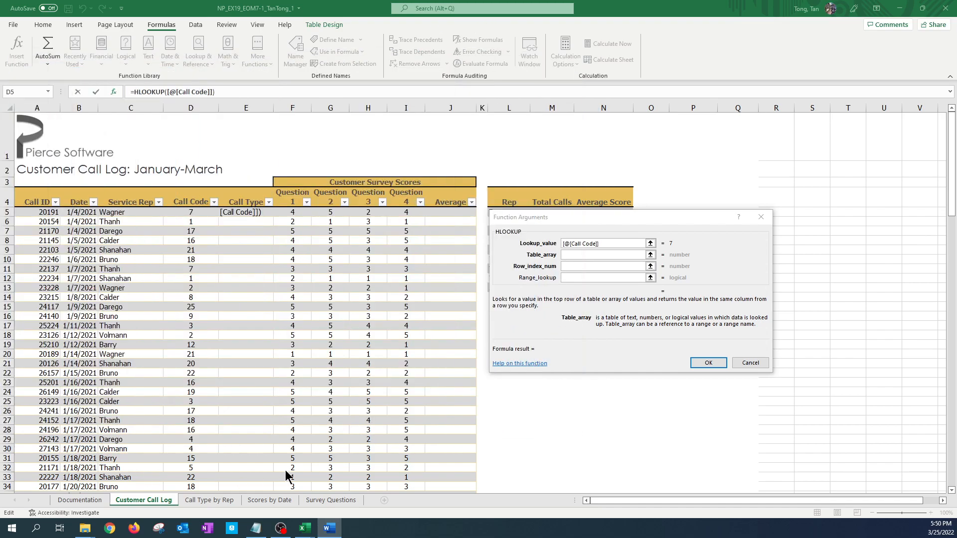
left_click(576, 254)
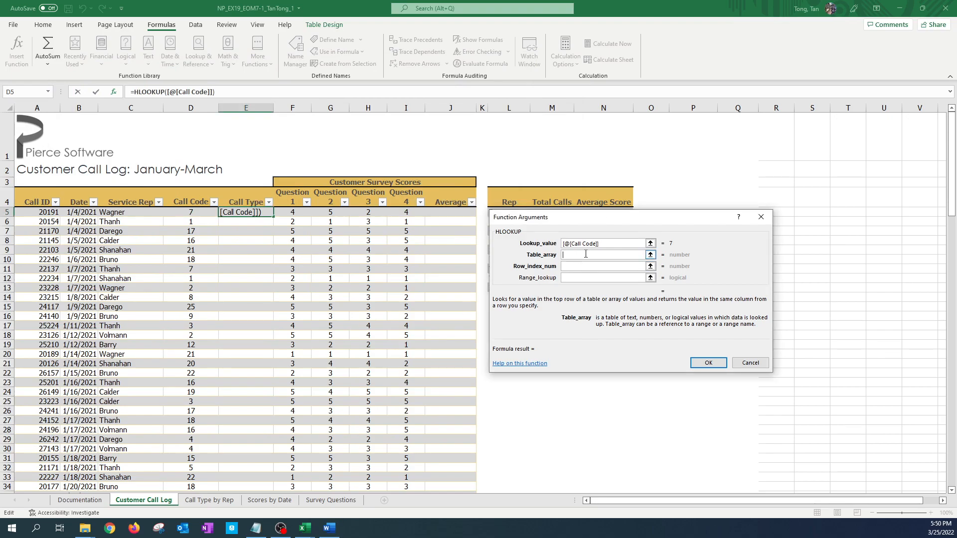
left_click(337, 503)
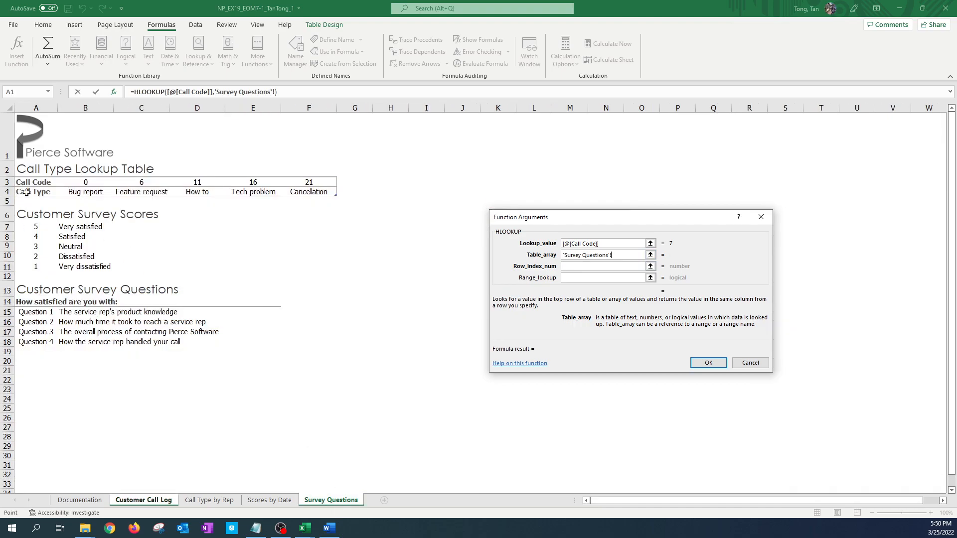
left_click_drag(33, 183, 309, 188)
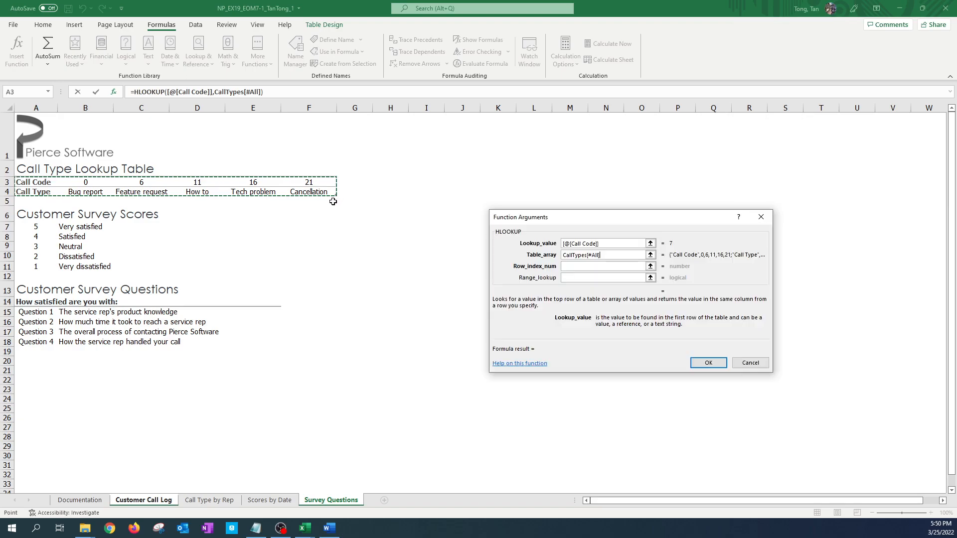
- Set the HLOOKUP row index number to 2, leave the range lookup empty, and complete the formula
left_click(606, 269)
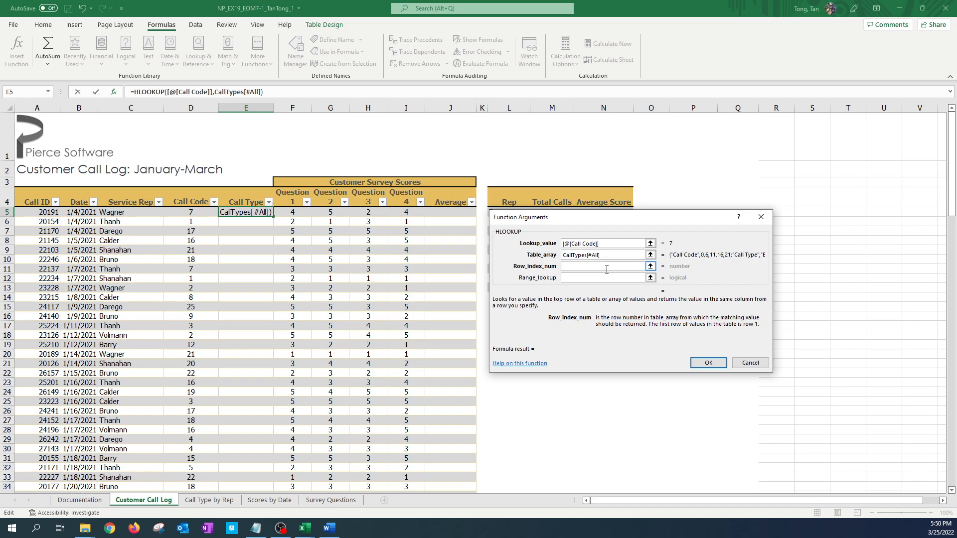
type("2")
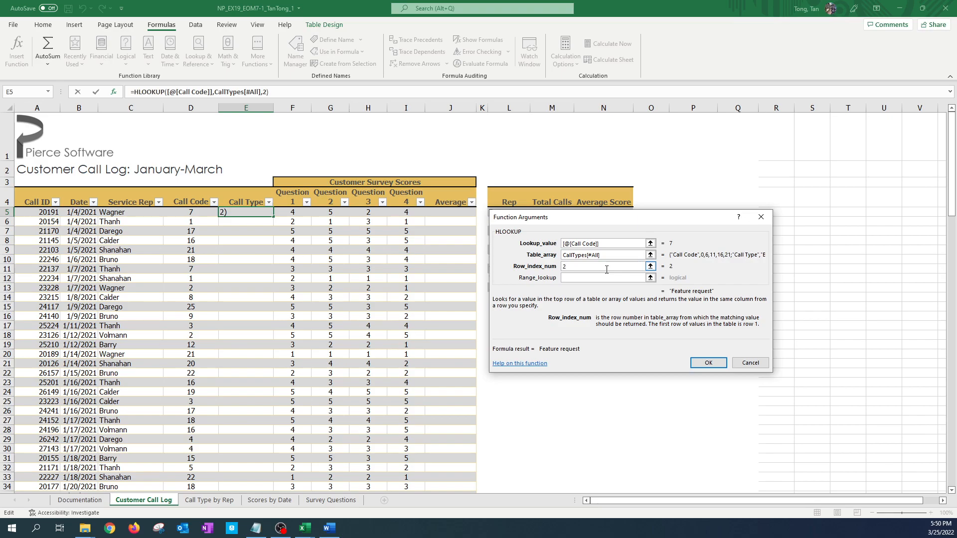
left_click(708, 362)
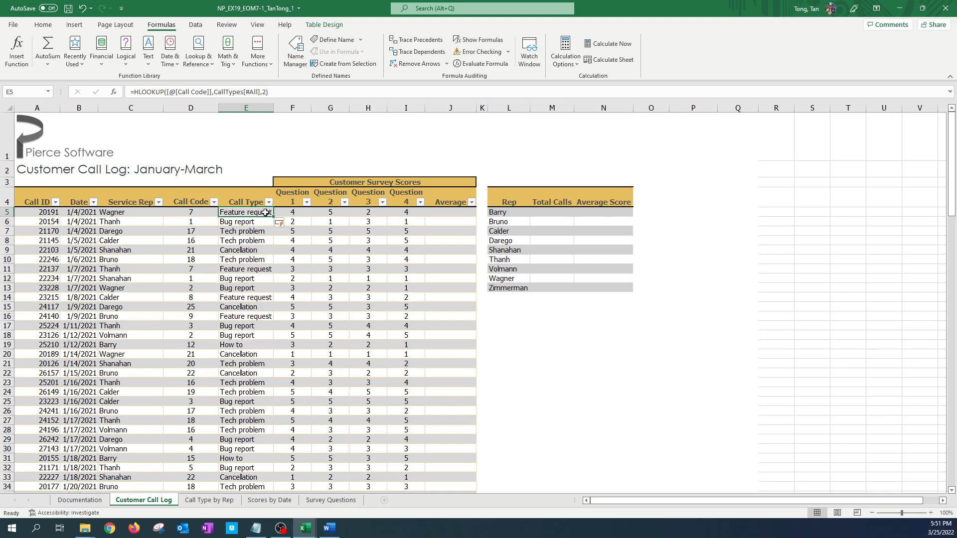
- Check the E5 call type against the Survey Questions lookup table and read project step 2 in the Word instructions document
left_click(210, 214)
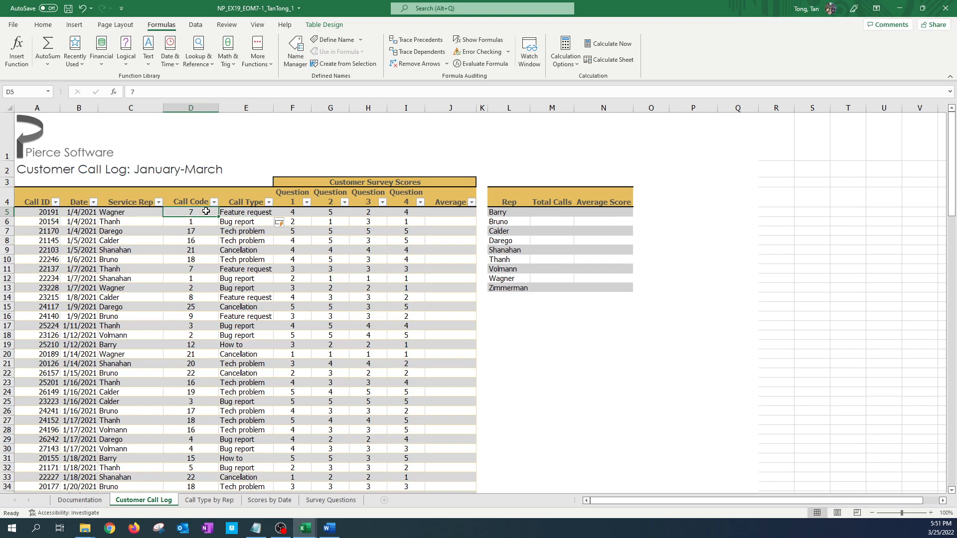
left_click(248, 213)
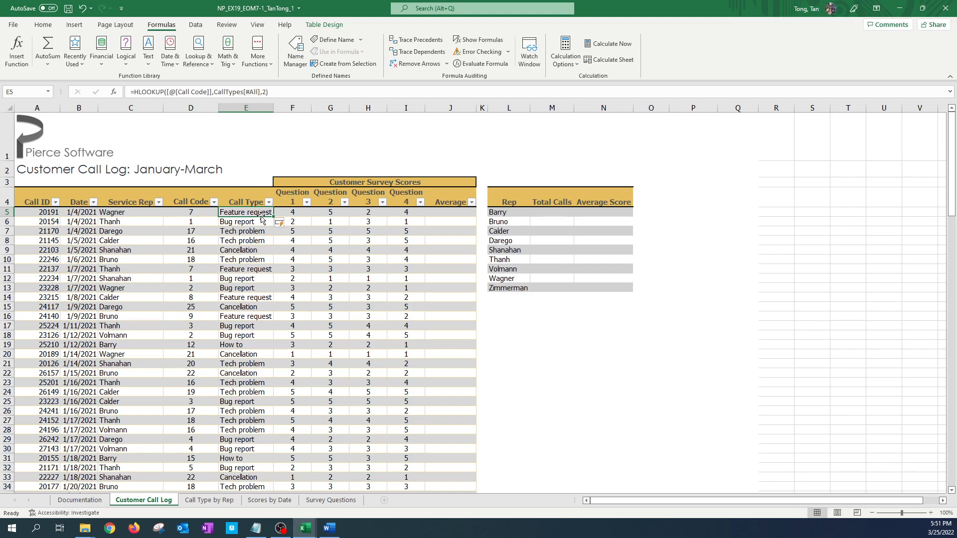
left_click(331, 500)
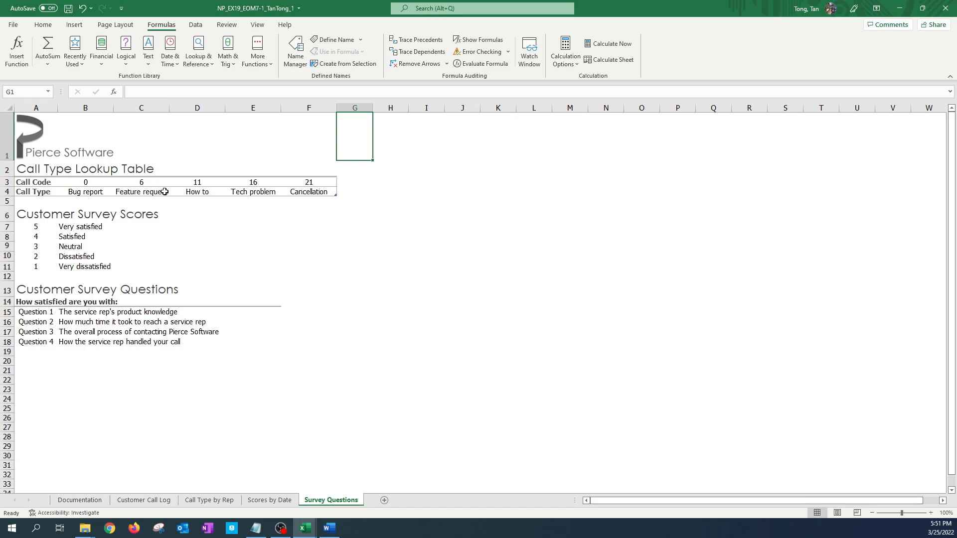
left_click(132, 499)
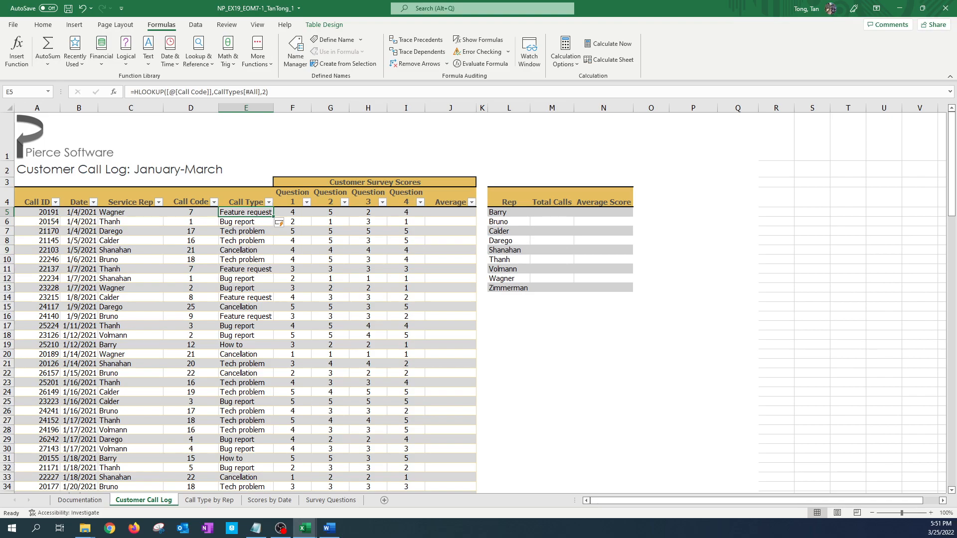
left_click(329, 528)
scroll(329, 315, "down", 3)
scroll(417, 267, "down", 1)
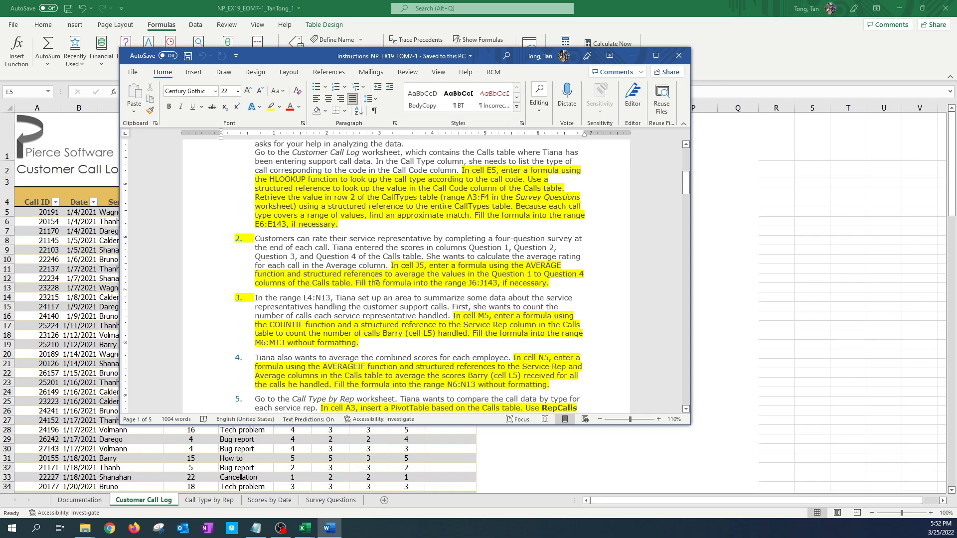
left_click_drag(298, 61, 0, 128)
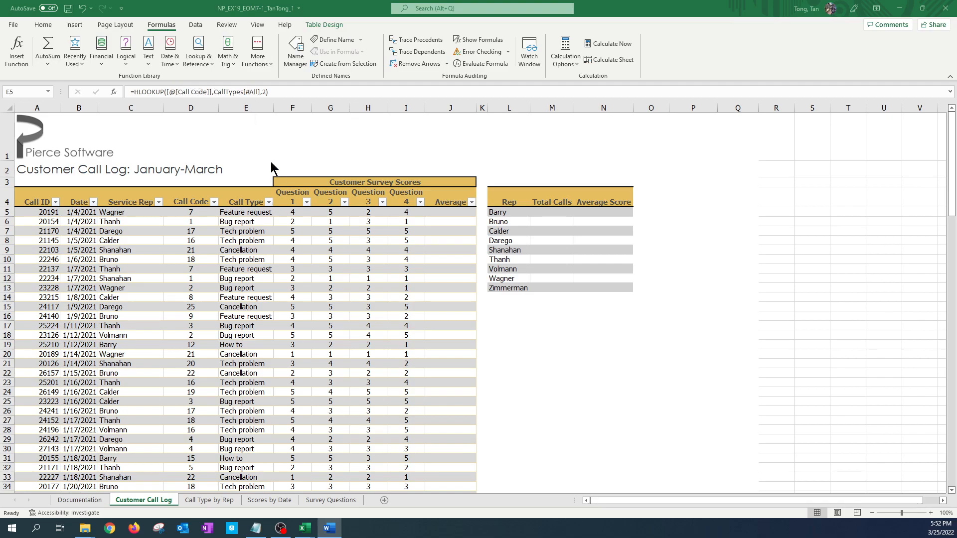
left_click(204, 212)
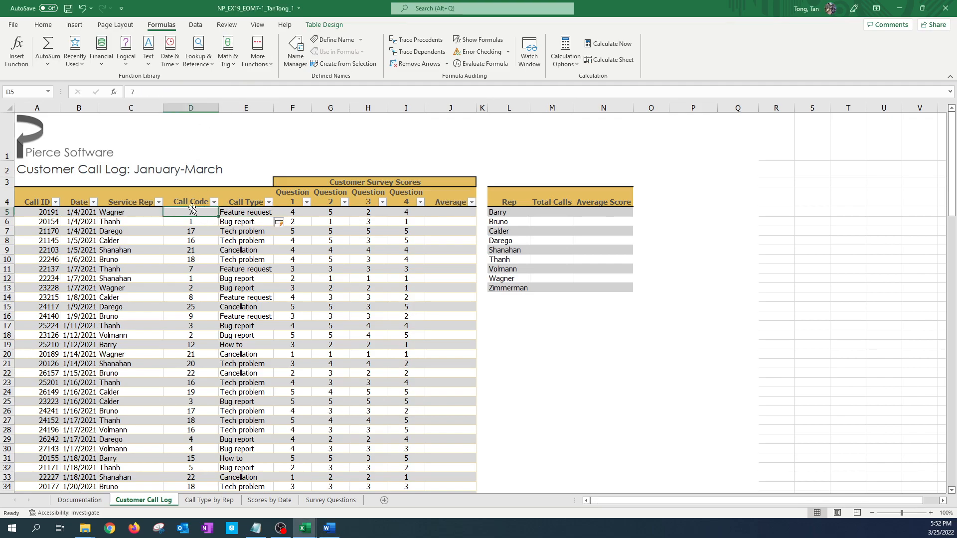
- Search for the AVERAGE function and insert it in cell J5 of the Average column
left_click(453, 214)
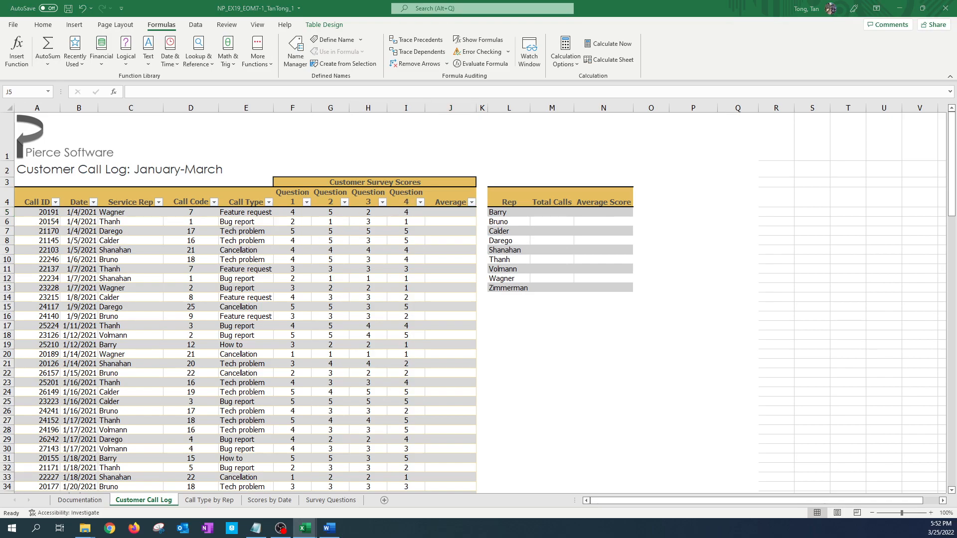
left_click(449, 213)
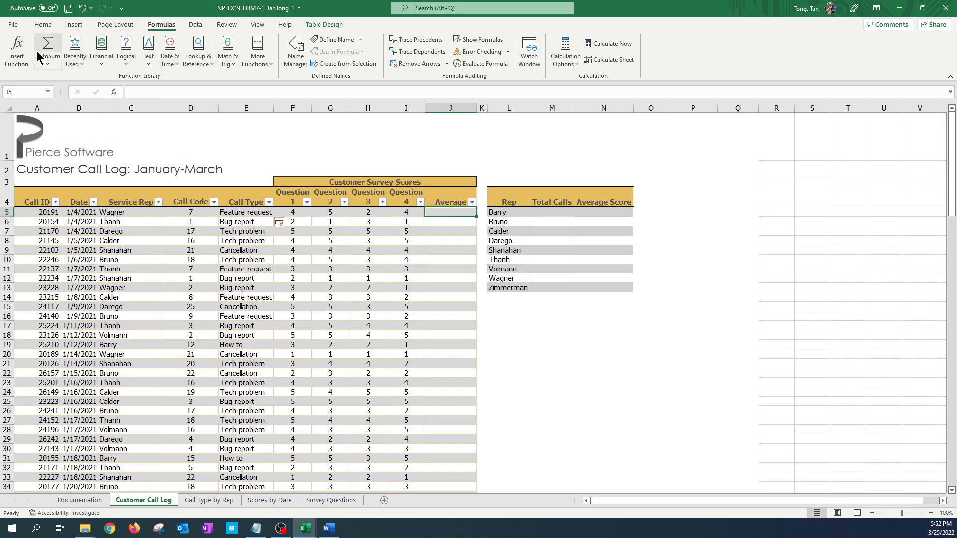
left_click(17, 52)
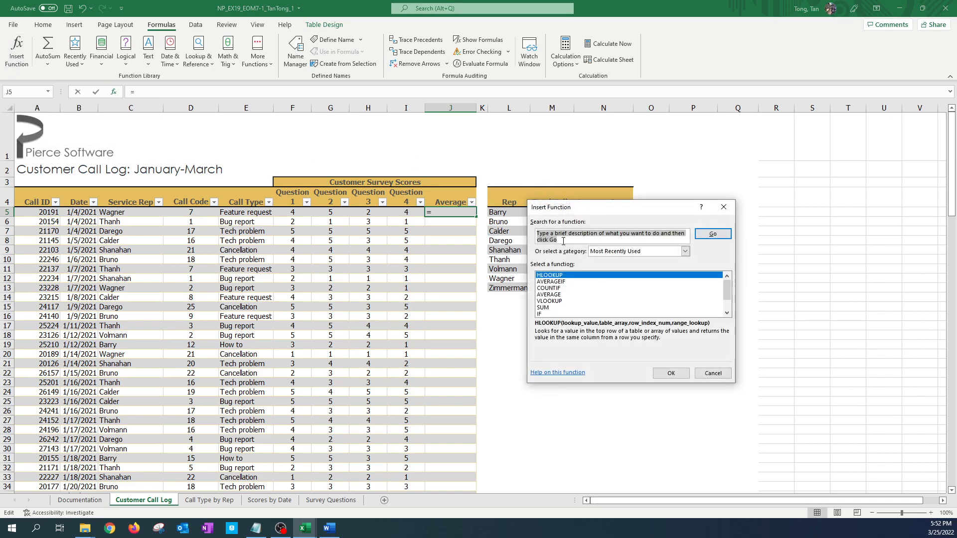
type("average")
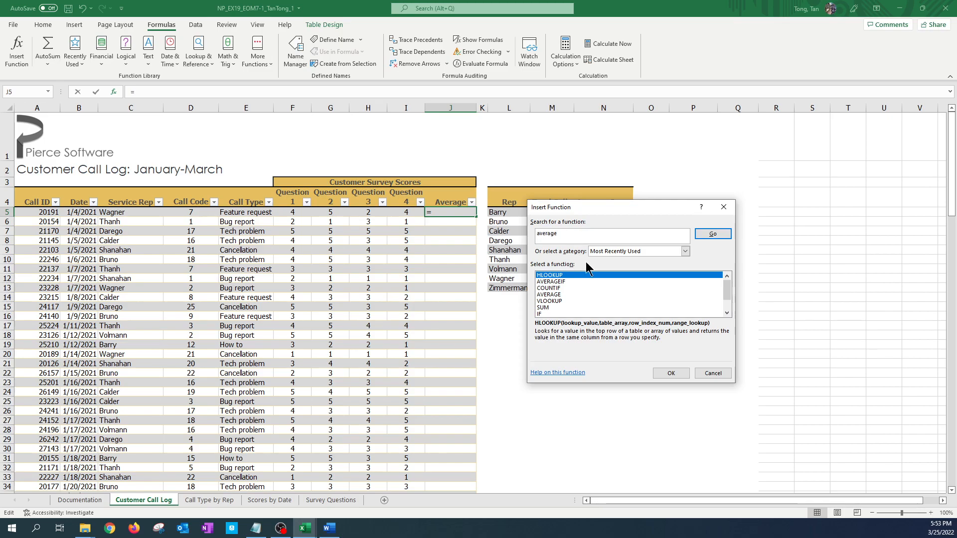
left_click(720, 236)
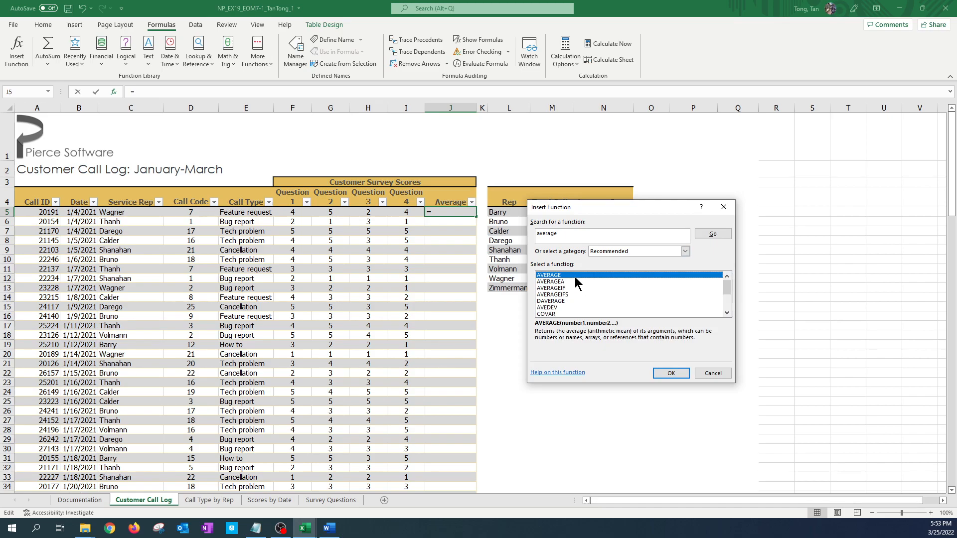
left_click(671, 373)
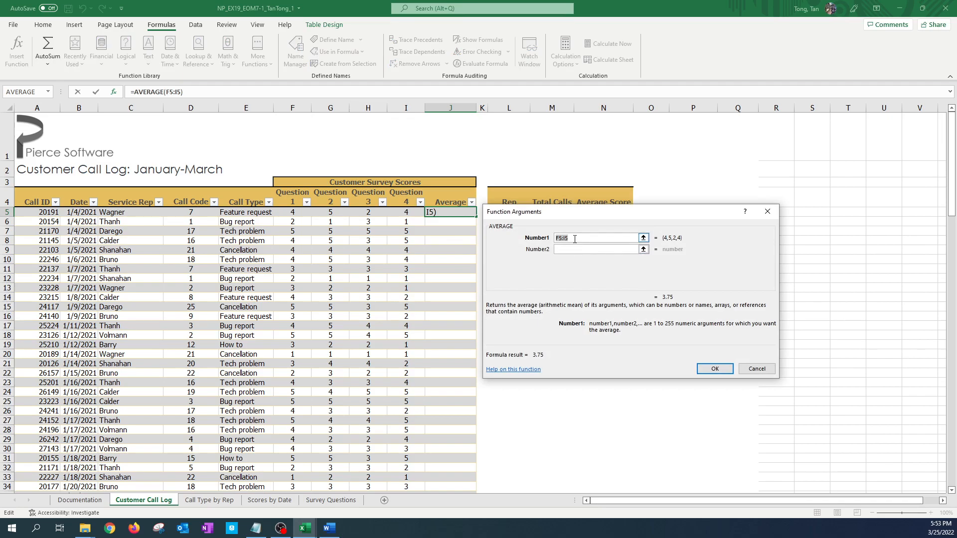
- Replace the AVERAGE argument with the structured reference Calls[@[Question 1]:[Question 4]] and complete the formula
left_click(643, 238)
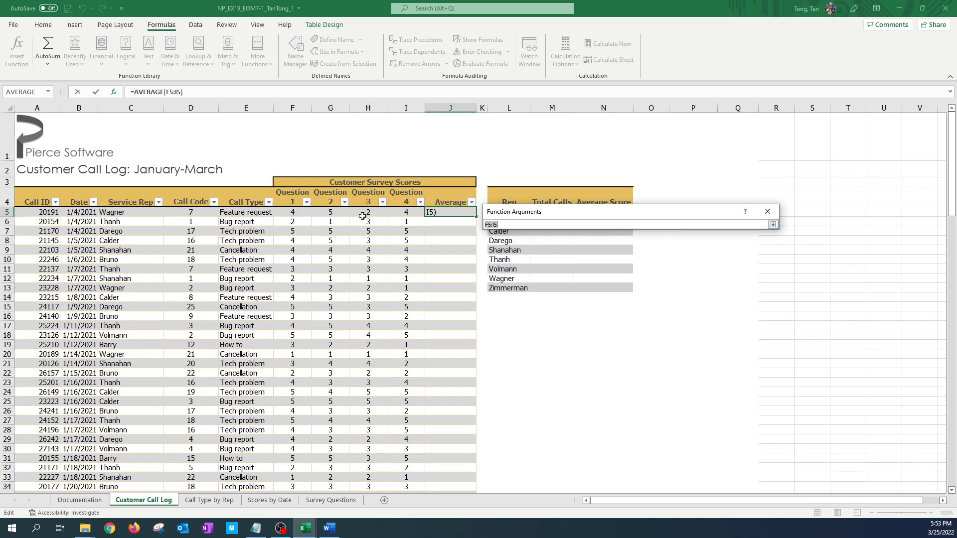
left_click(295, 213)
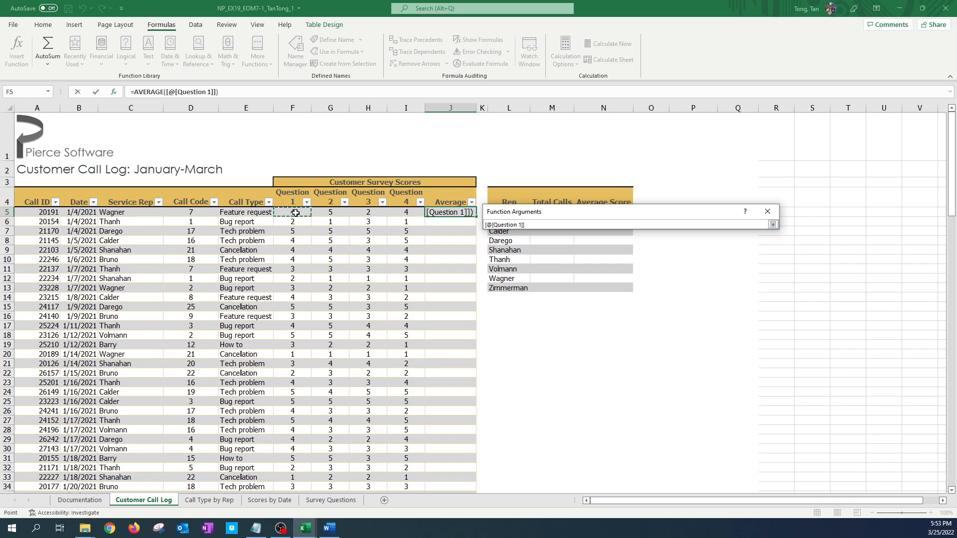
left_click_drag(295, 213, 413, 215)
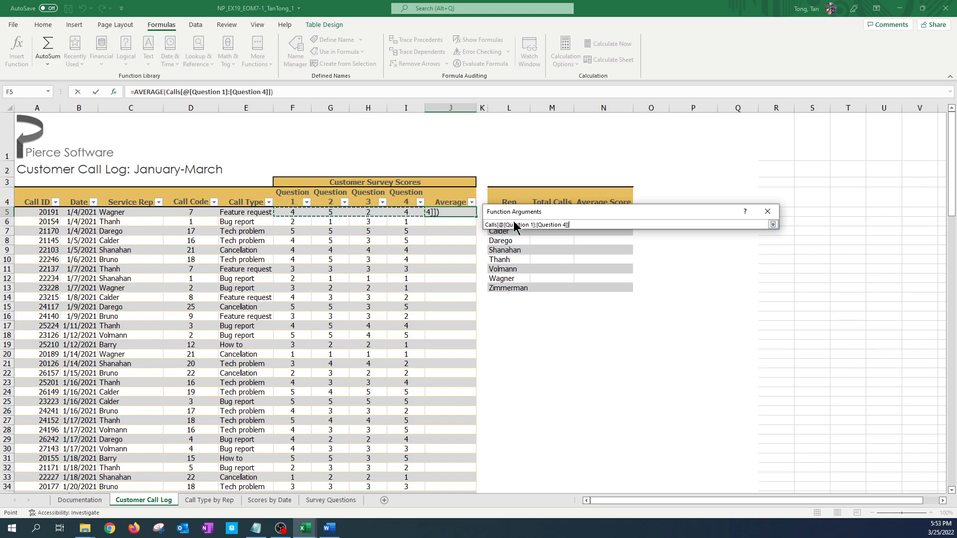
left_click(773, 224)
left_click_drag(603, 239, 553, 238)
left_click(574, 237)
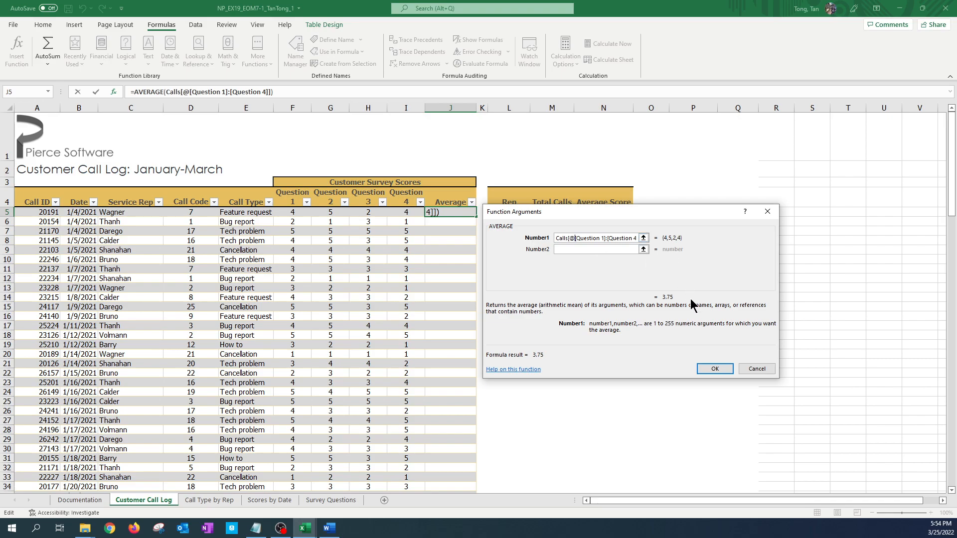
left_click(714, 369)
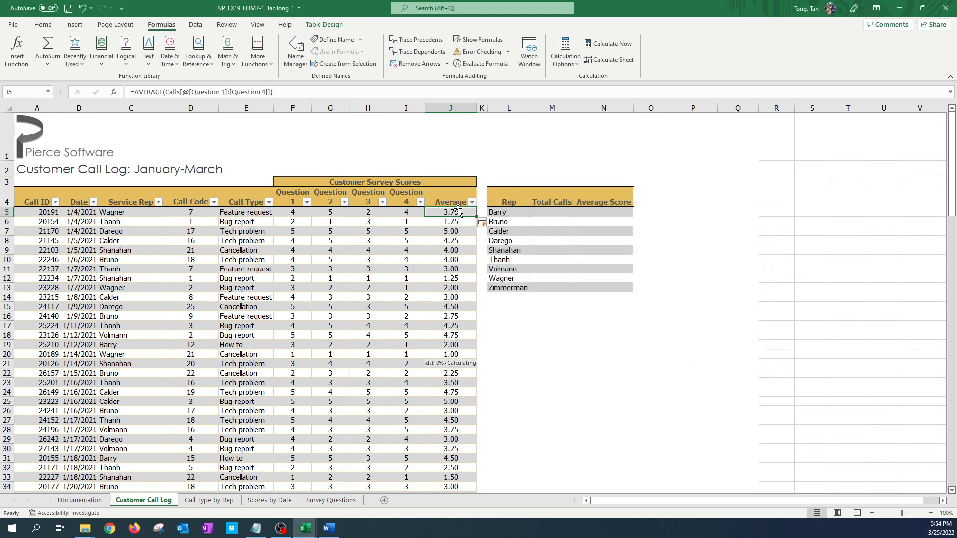
- Check the AVERAGE formula in cell J21 and compare it with J5 in the Average column
left_click(455, 365)
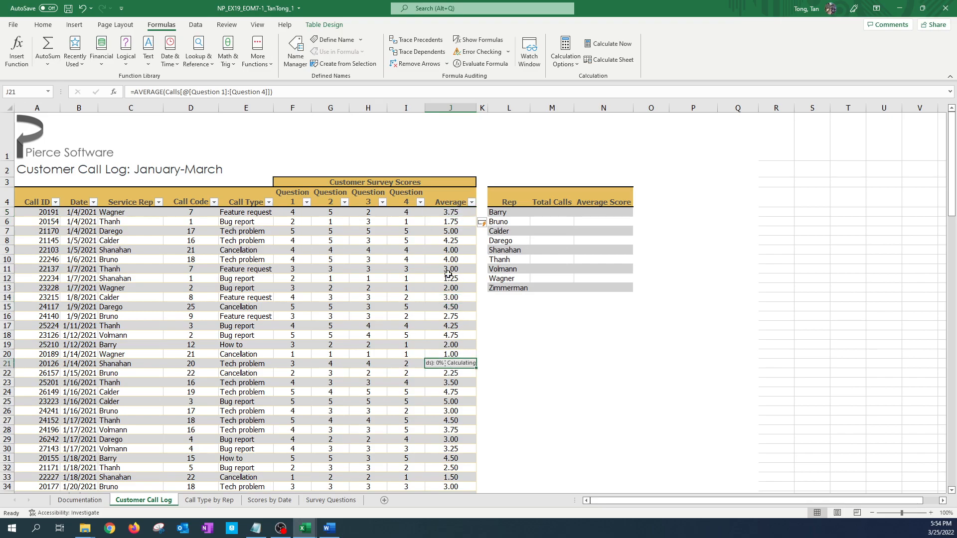
left_click(450, 108)
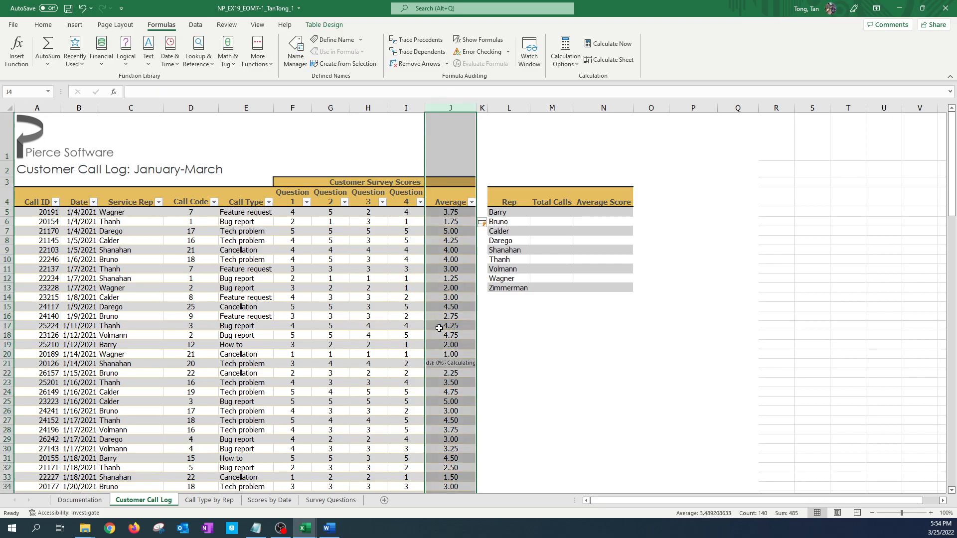
left_click(444, 369)
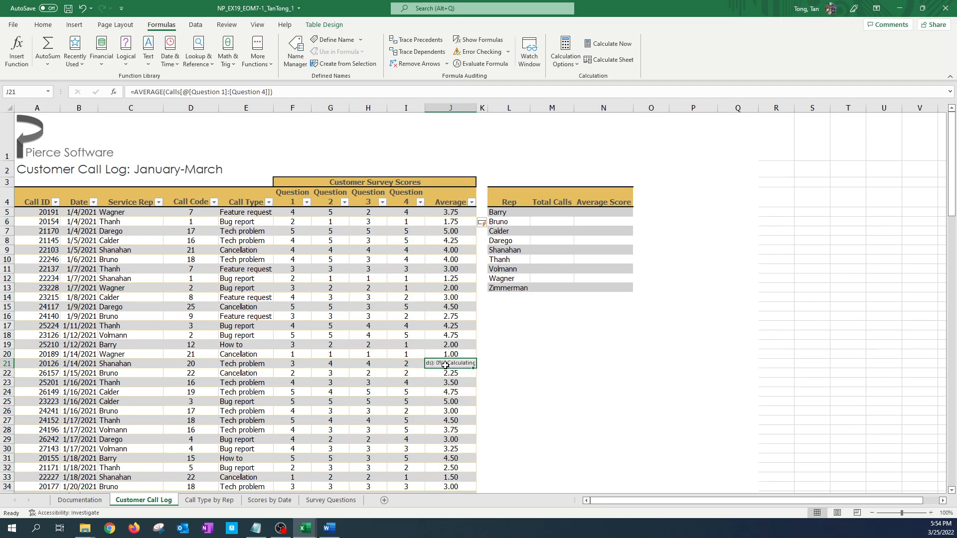
scroll(448, 360, "down", 1)
scroll(451, 357, "up", 1)
left_click(457, 212)
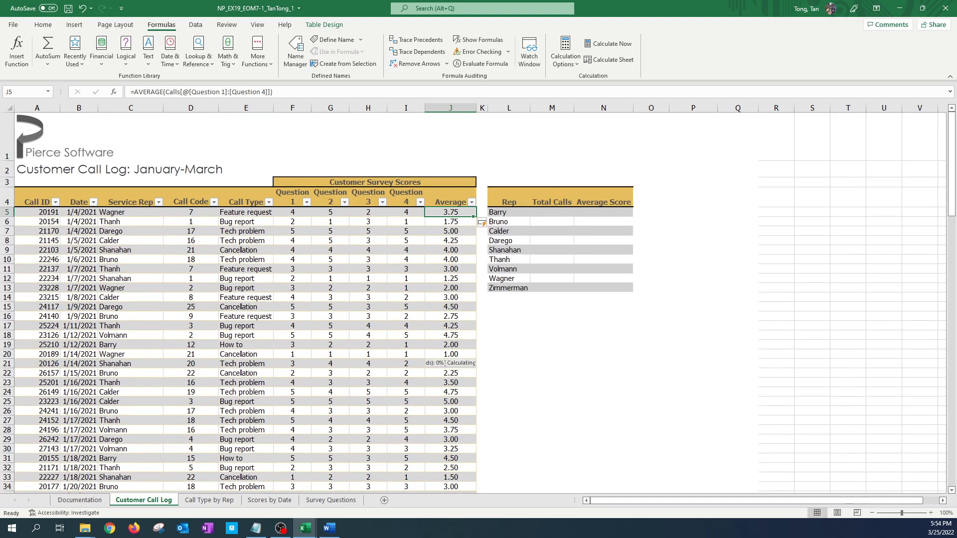
- Read project step 3 in the Word instructions document and return to the Customer Call Log worksheet
left_click_drag(0, 60, 329, 41)
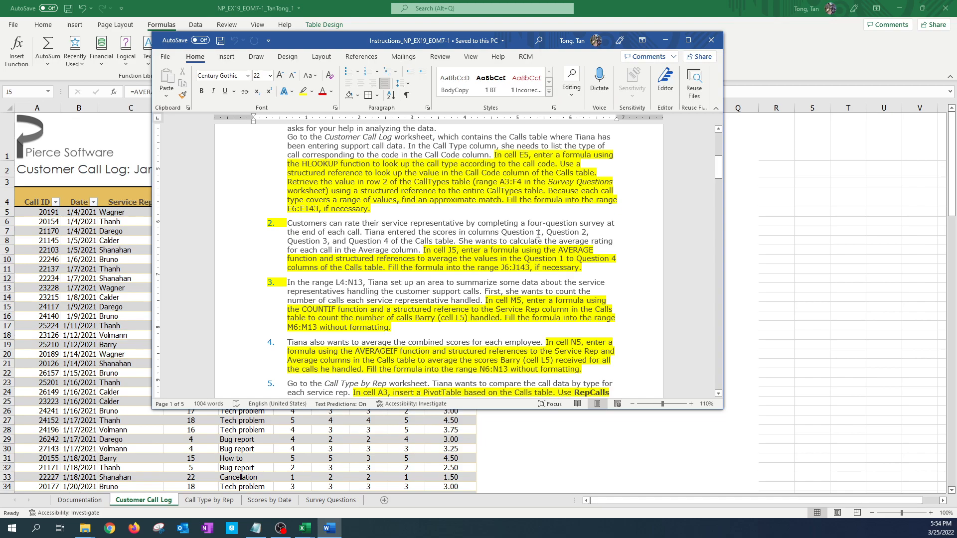
left_click_drag(327, 43, 358, 42)
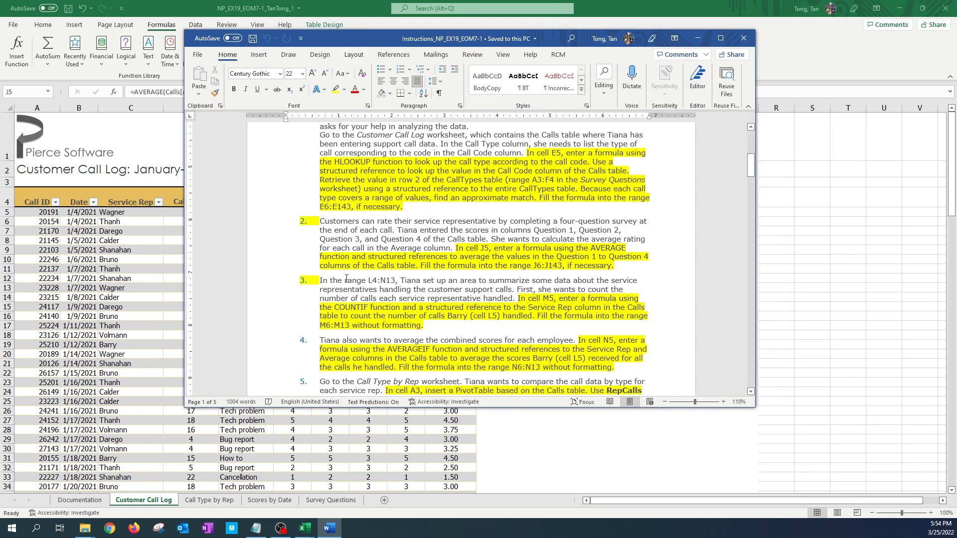
scroll(346, 280, "down", 1)
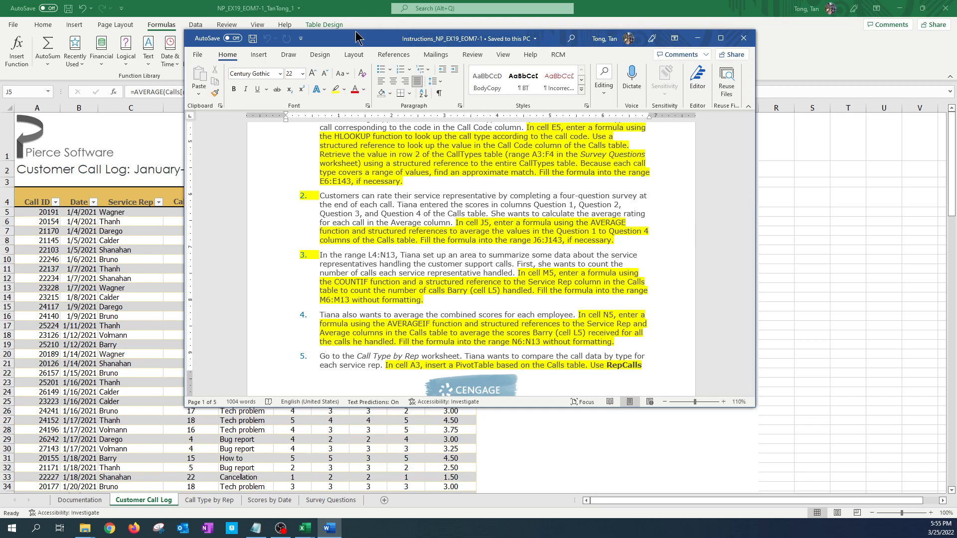
left_click_drag(349, 39, 0, 85)
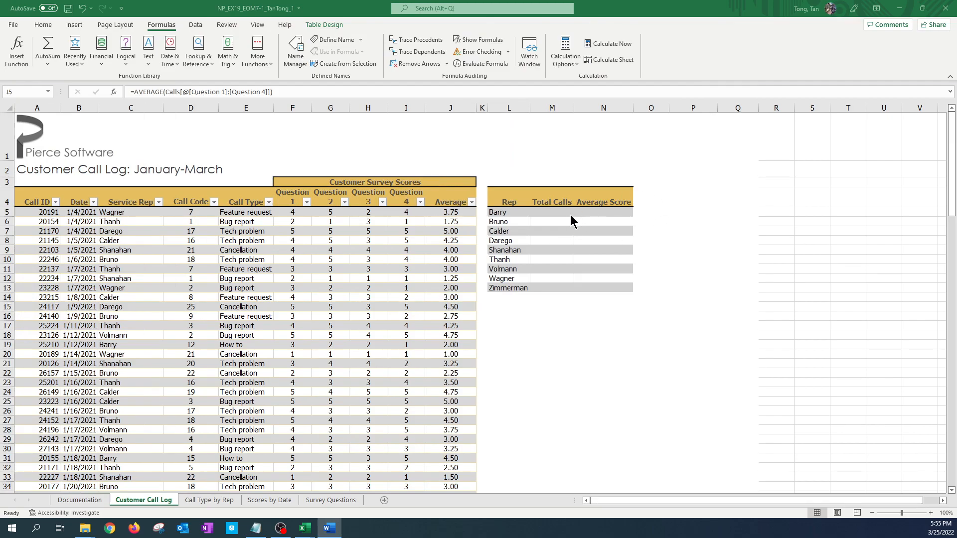
- Search for the COUNTIF function and insert it in cell M5 of the Total Calls column
left_click(556, 212)
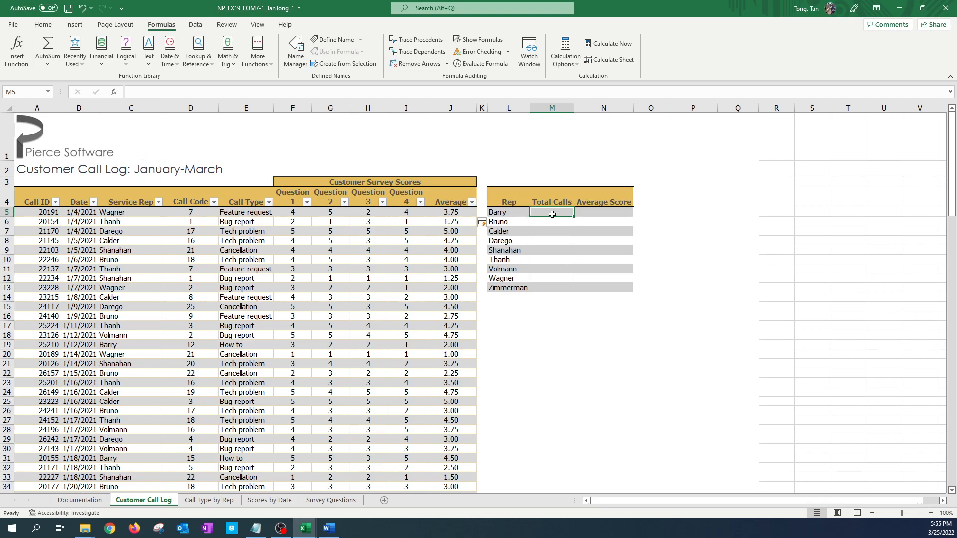
left_click(14, 52)
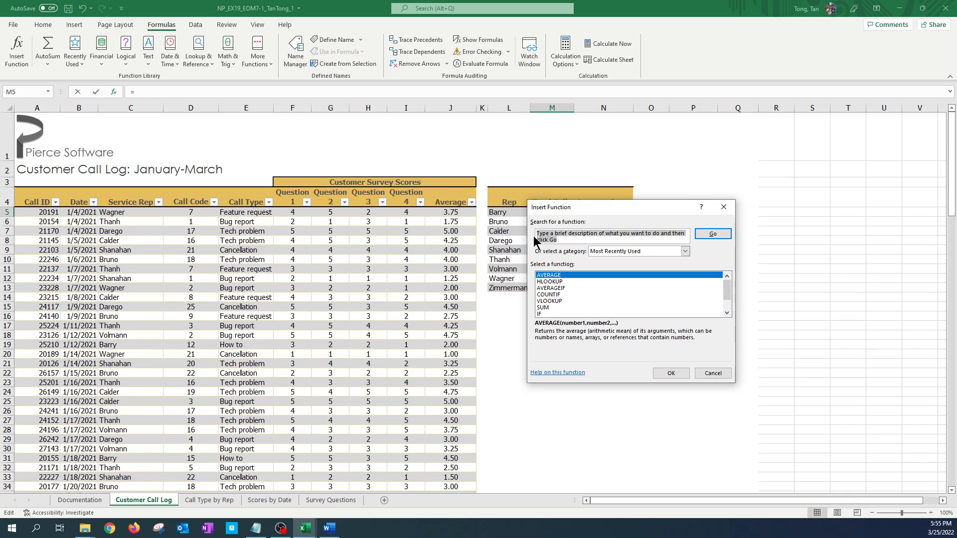
type("countif")
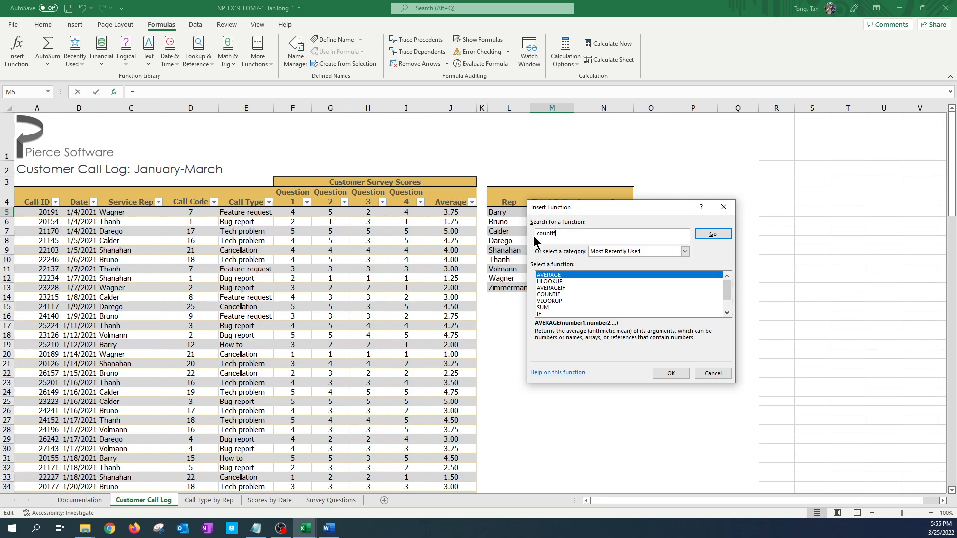
left_click(725, 235)
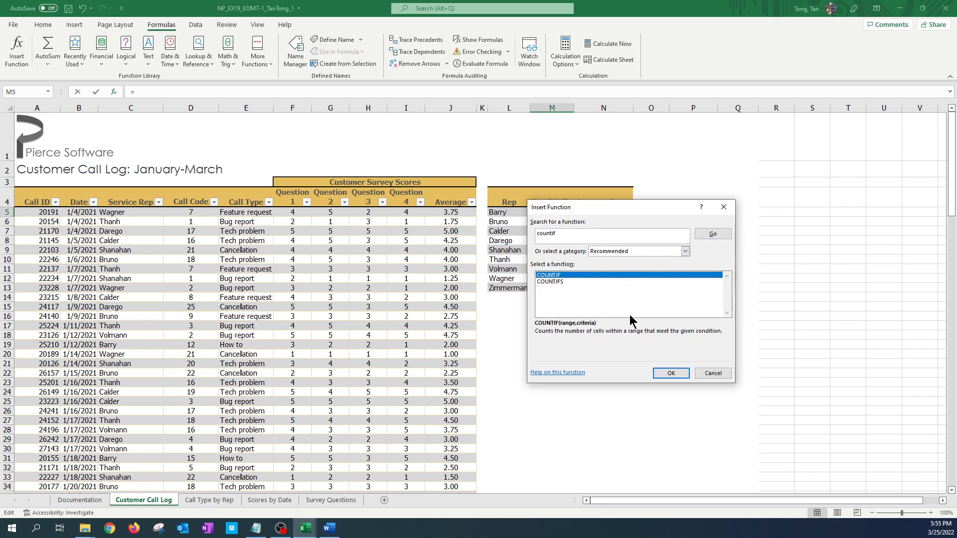
left_click(671, 374)
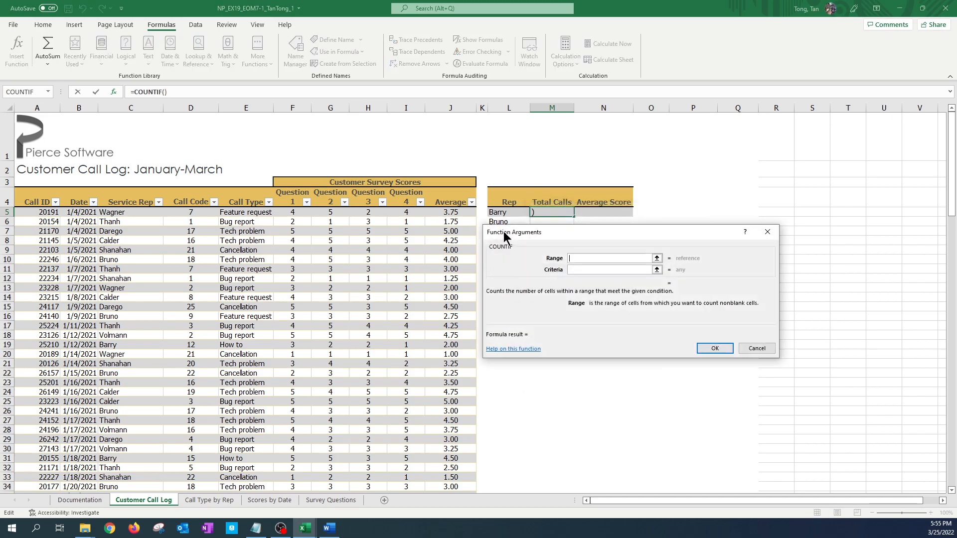
left_click_drag(543, 228, 546, 249)
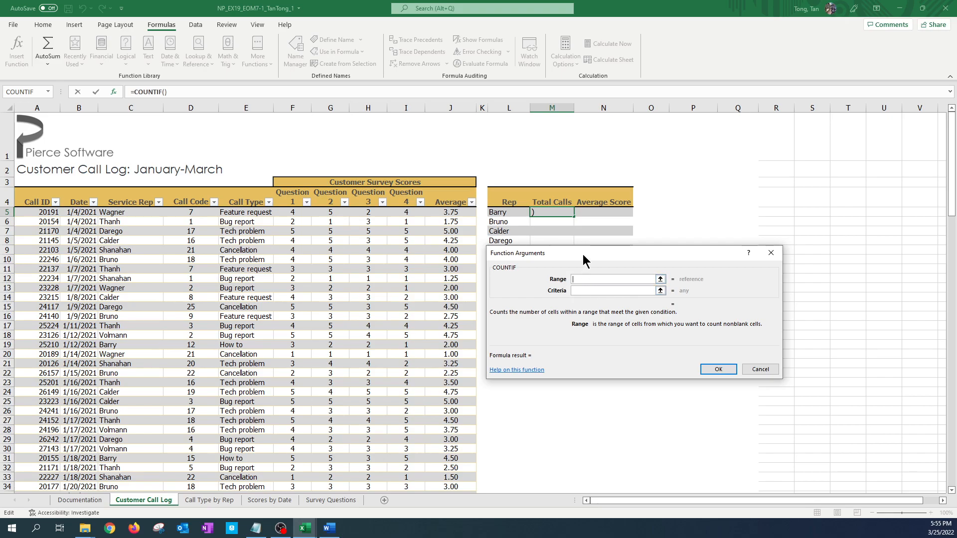
left_click_drag(584, 252, 600, 267)
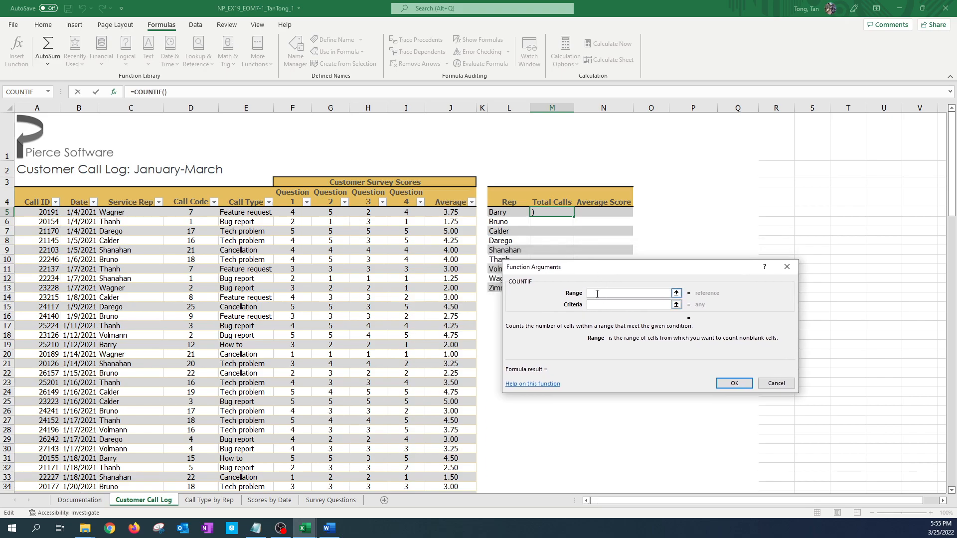
- Set the COUNTIF range to the row 5 Service Rep entry, Calls[@[Service Rep]]
left_click(599, 293)
left_click_drag(606, 264, 585, 298)
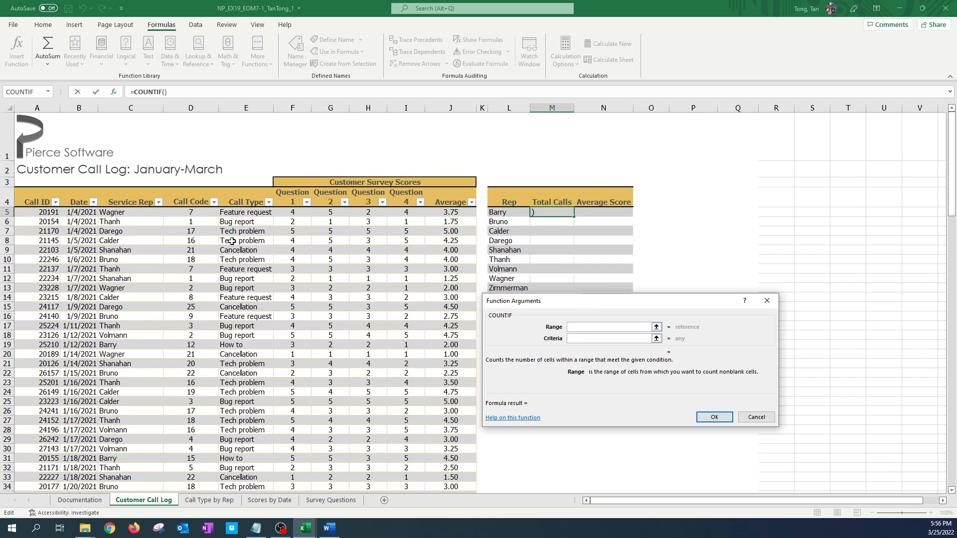
left_click(143, 212)
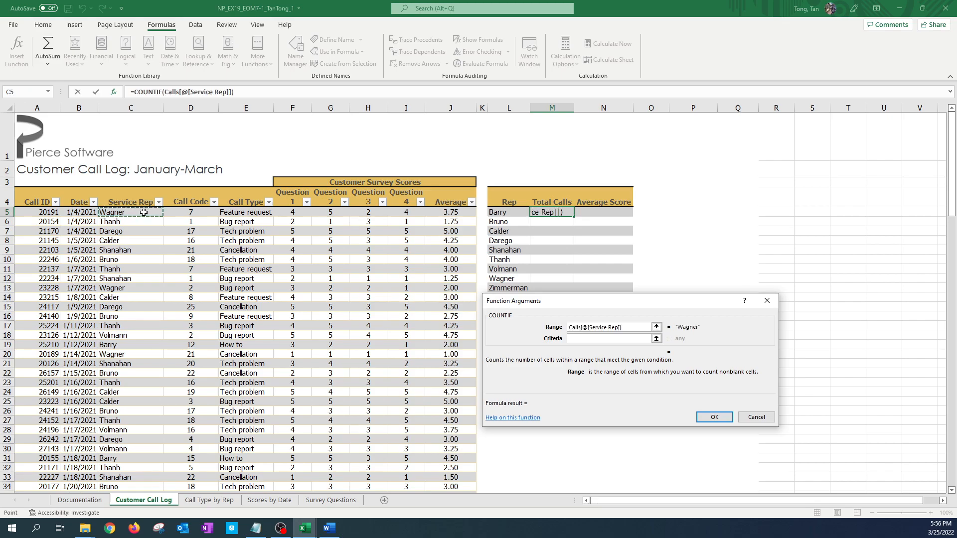
- Set the COUNTIF criteria to cell L5, the first name in the Rep column
left_click(595, 339)
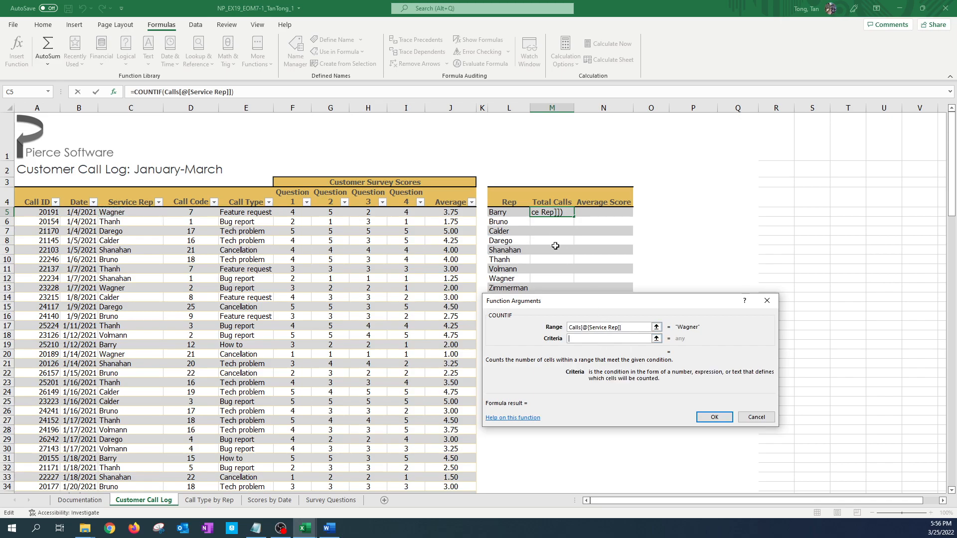
left_click(514, 214)
left_click(122, 212)
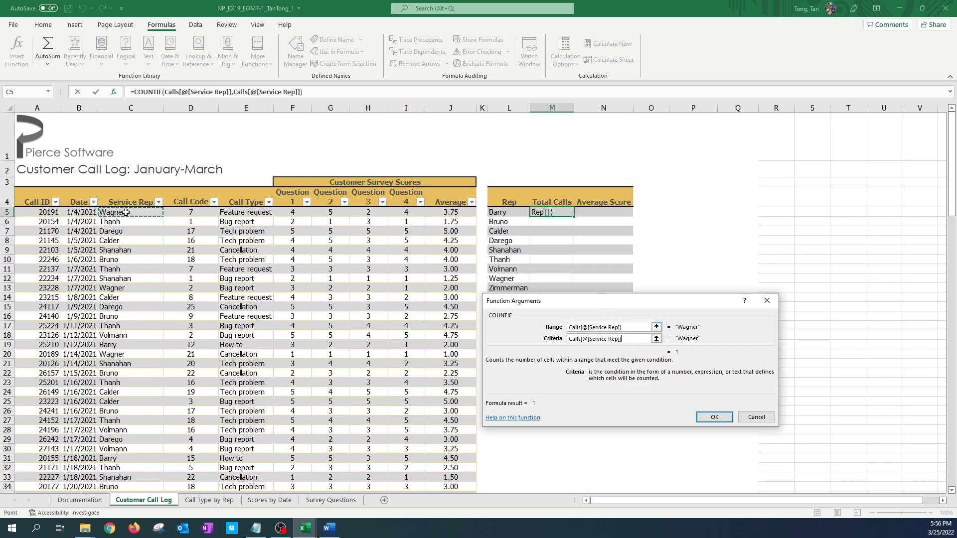
left_click(509, 336)
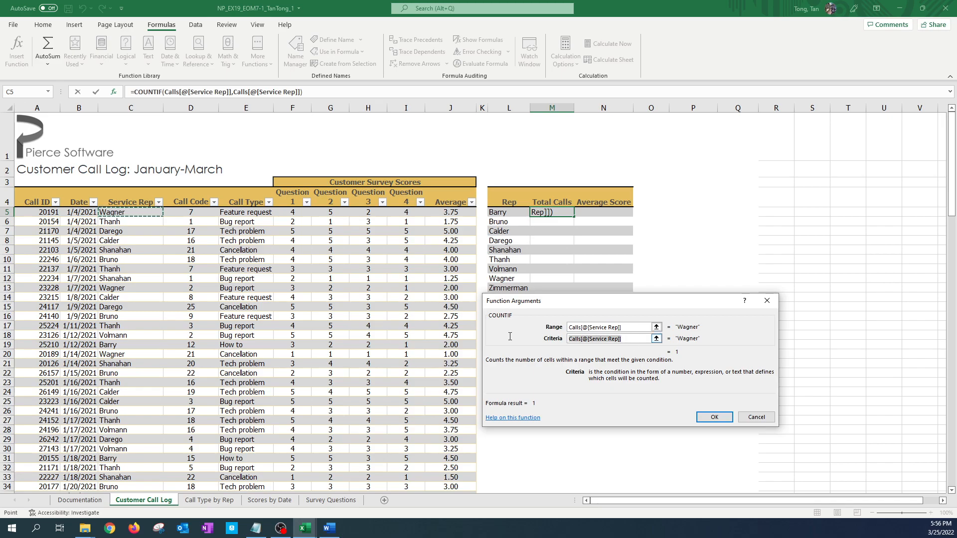
key("BackSpace")
left_click(517, 218)
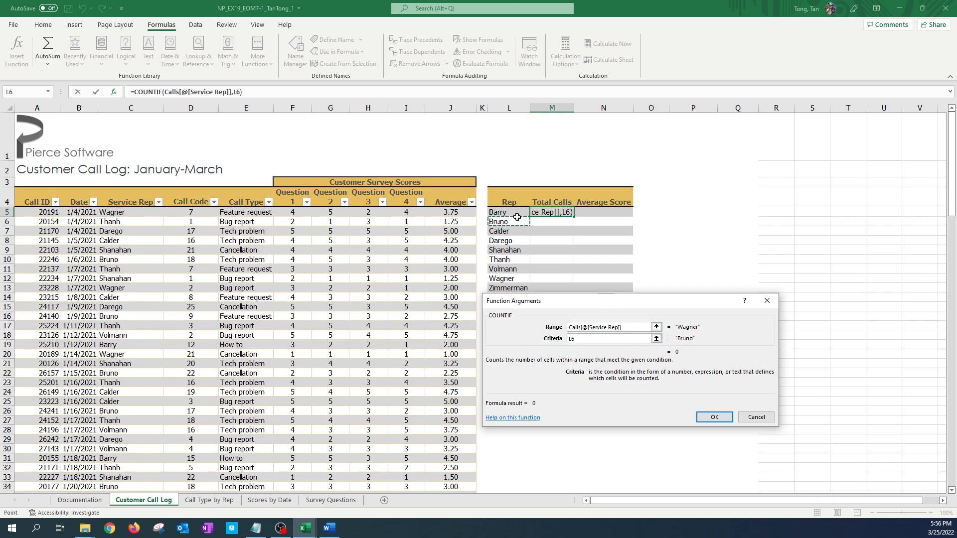
left_click(515, 213)
- Replace the COUNTIF range with the structured reference to the entire Service Rep column, Calls[Service Rep]
left_click(633, 330)
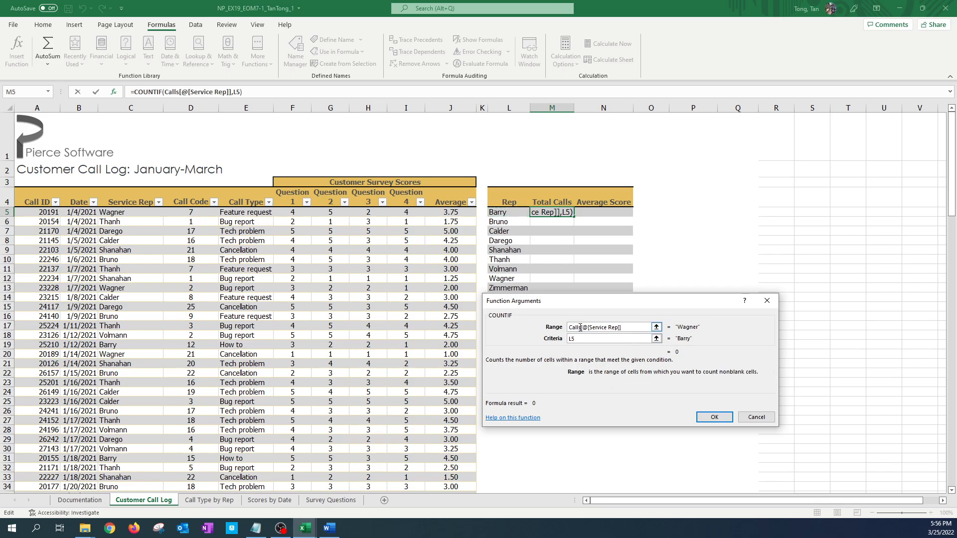
left_click_drag(623, 328, 586, 324)
left_click(586, 329)
left_click_drag(649, 306, 601, 324)
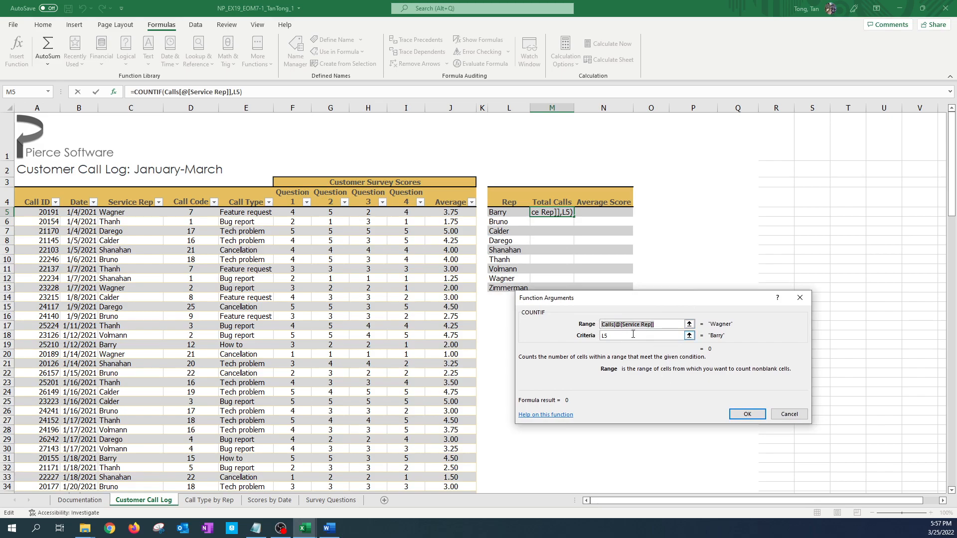
key("Delete")
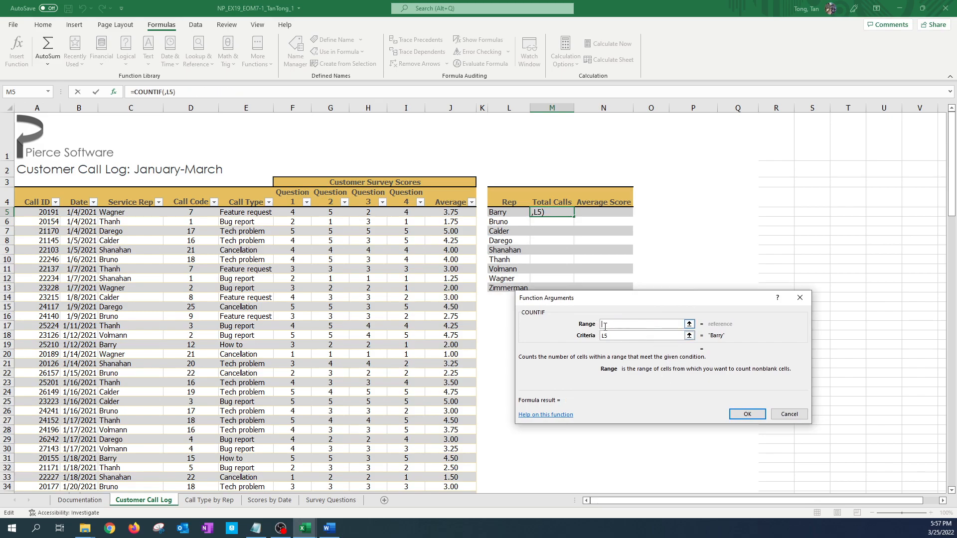
left_click(144, 212)
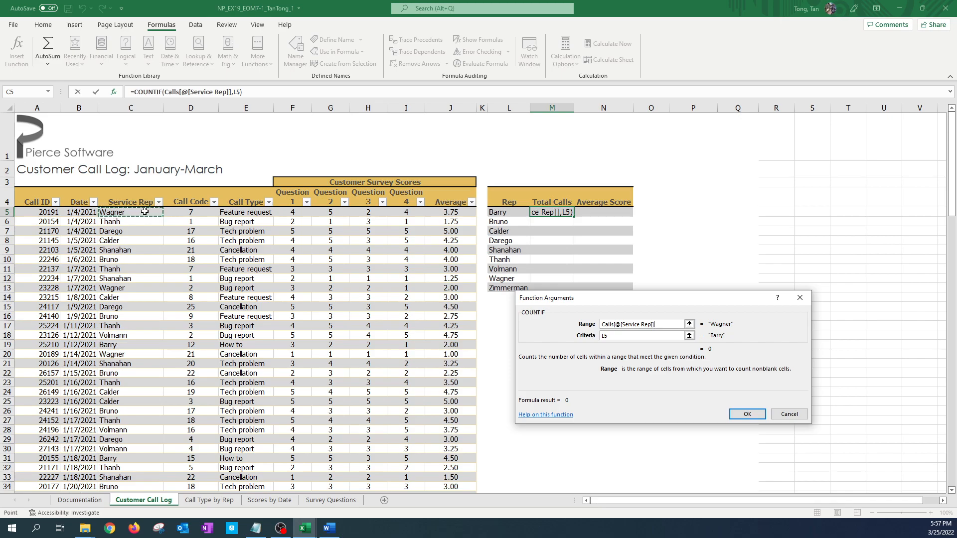
key("ctrl+shift+Down")
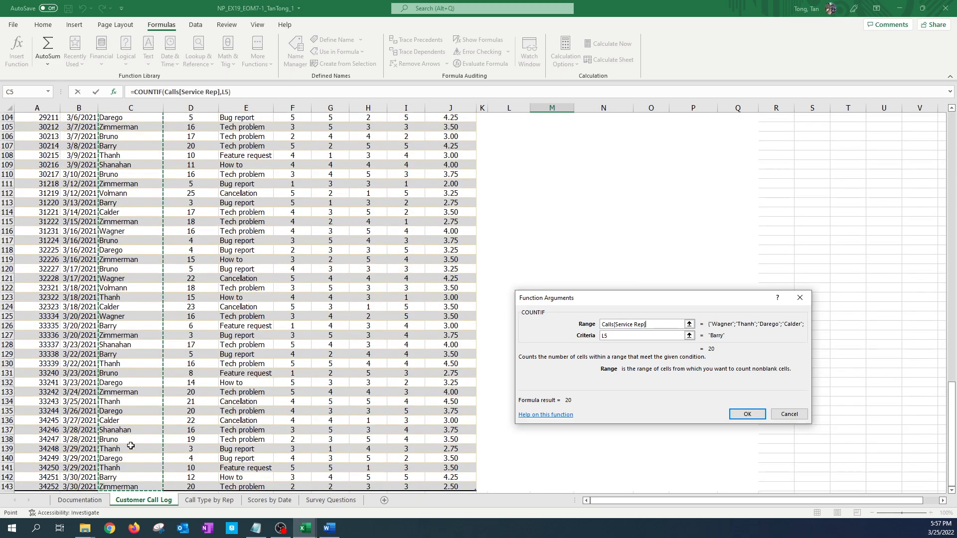
- Reselect the COUNTIF range from cell C5 through the last Service Rep entry in C143
scroll(170, 309, "up", 20)
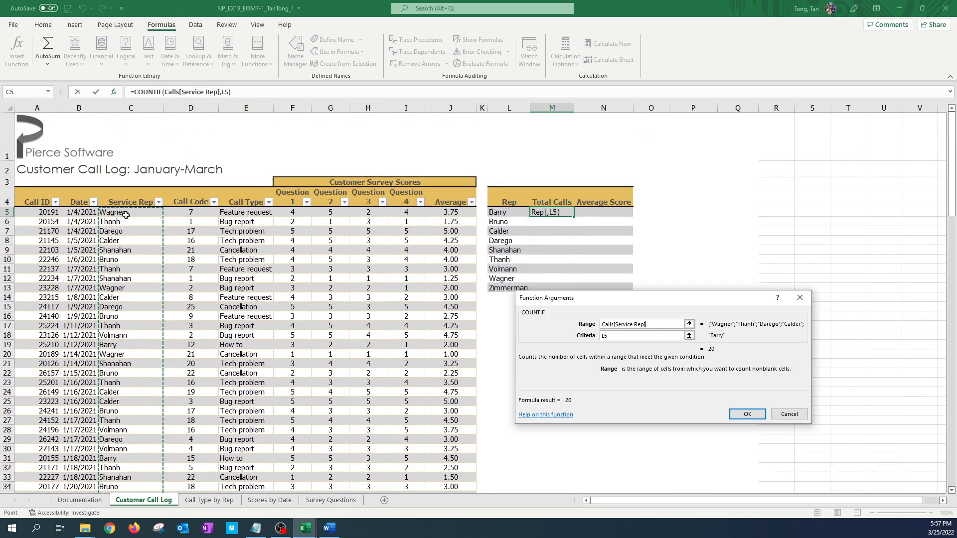
left_click(125, 213)
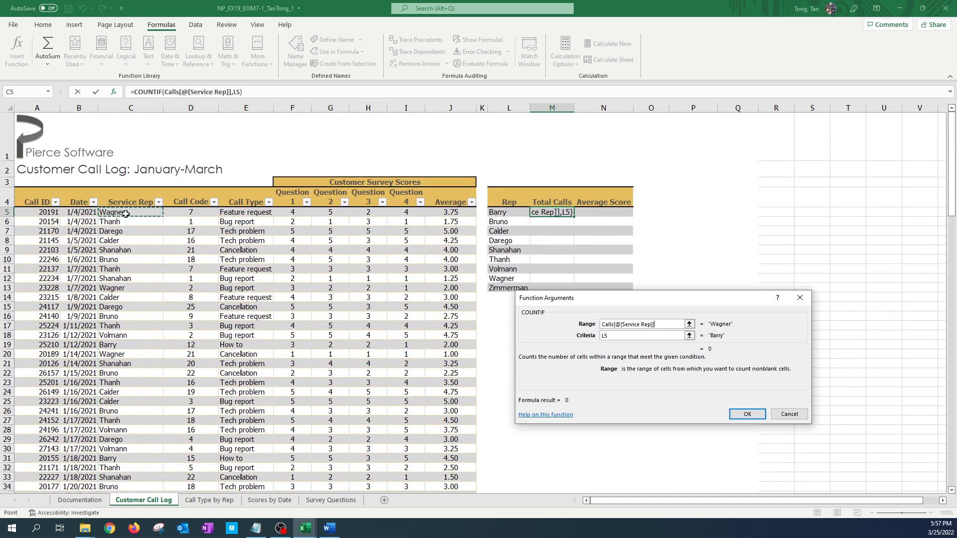
scroll(125, 213, "down", 20)
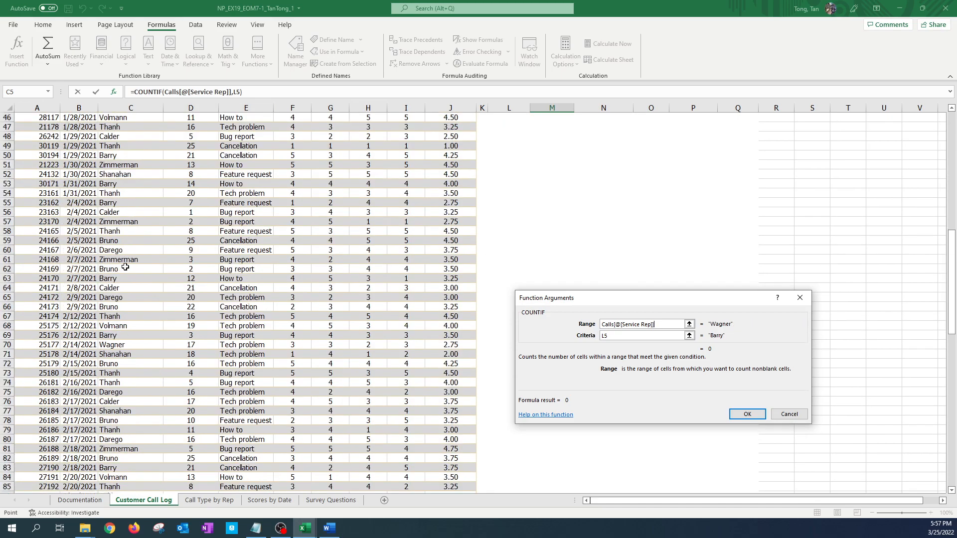
scroll(125, 267, "down", 16)
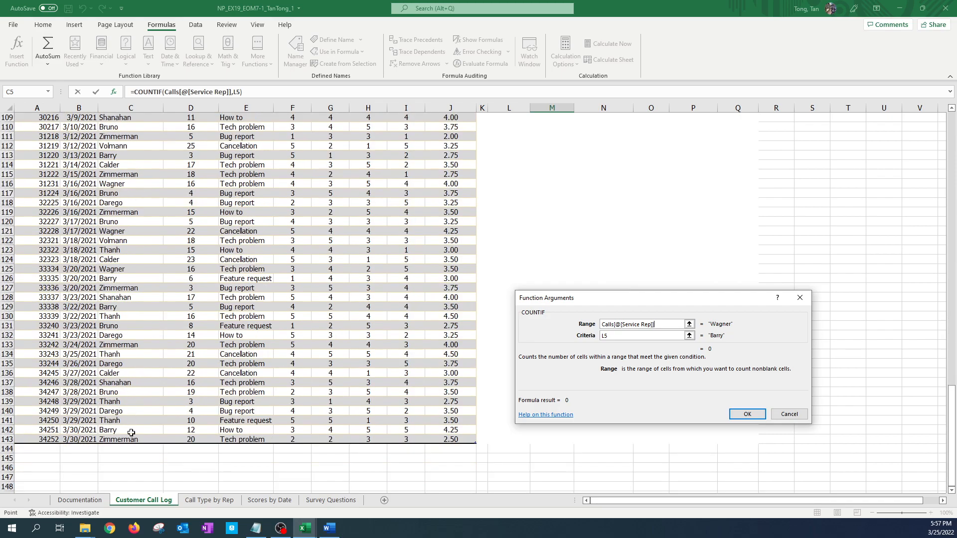
left_click(135, 438, "shift")
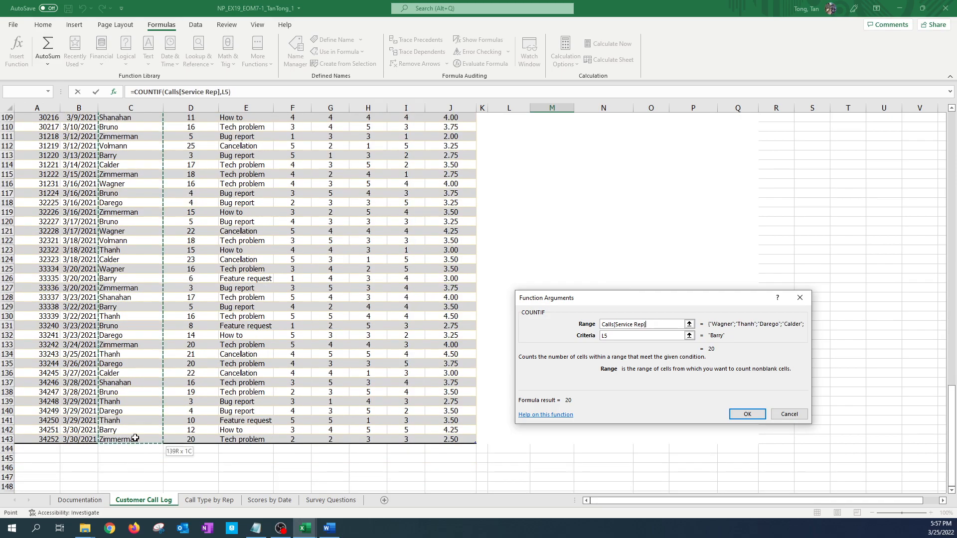
- Select the Service Rep data from C5 down once more so the COUNTIF range is Calls[Service Rep]
scroll(129, 240, "up", 20)
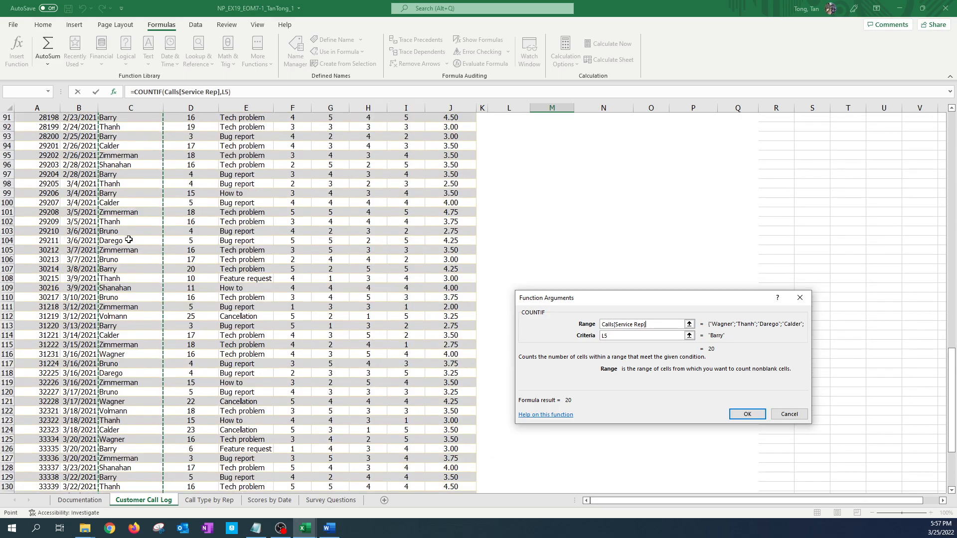
scroll(128, 239, "up", 3)
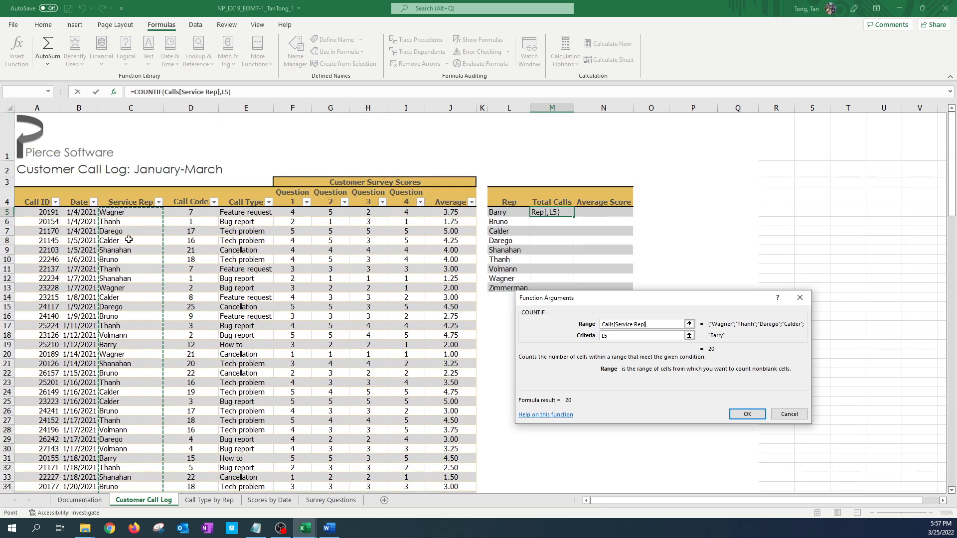
left_click(140, 214)
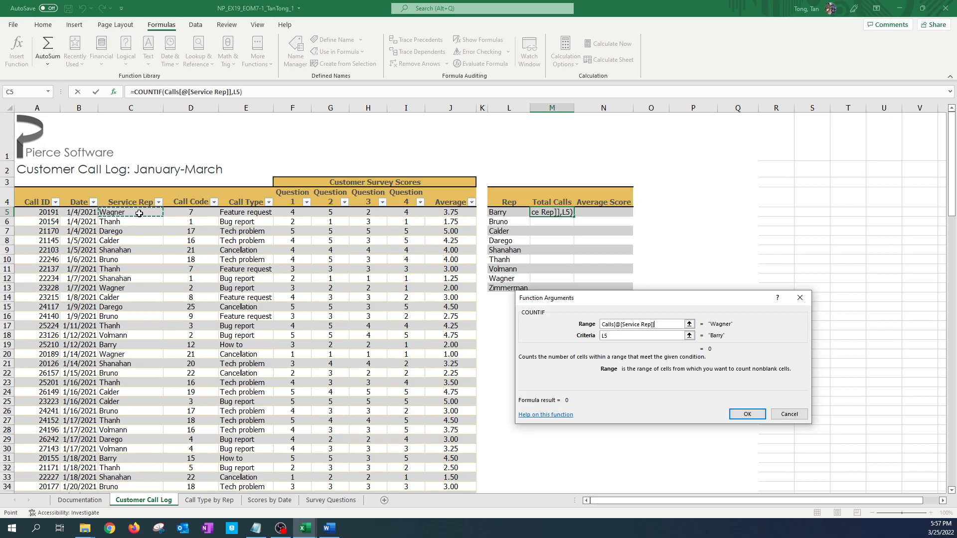
key("ctrl+shift+Down")
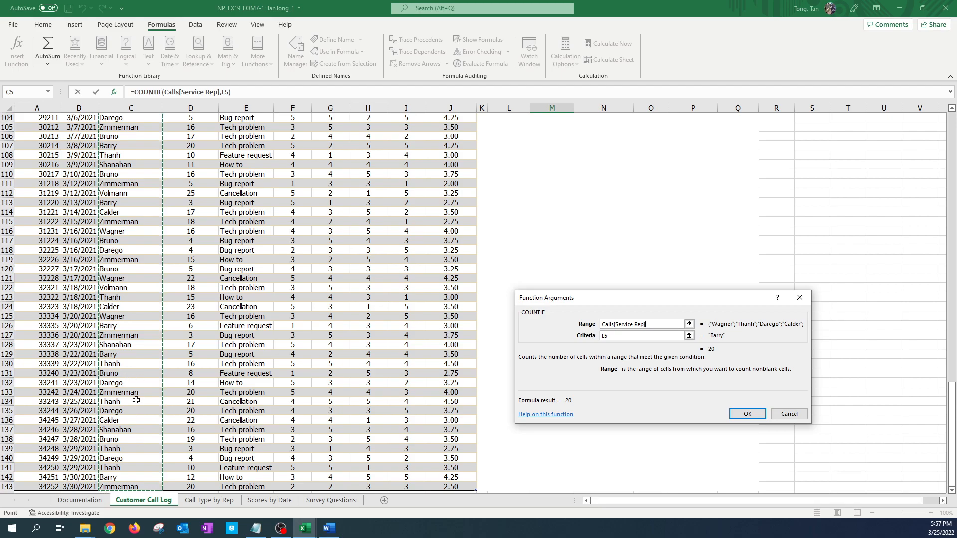
- Enter the COUNTIF formula in cell M5 with range Calls[Service Rep] and criteria L5
scroll(136, 400, "up", 20)
scroll(136, 400, "up", 14)
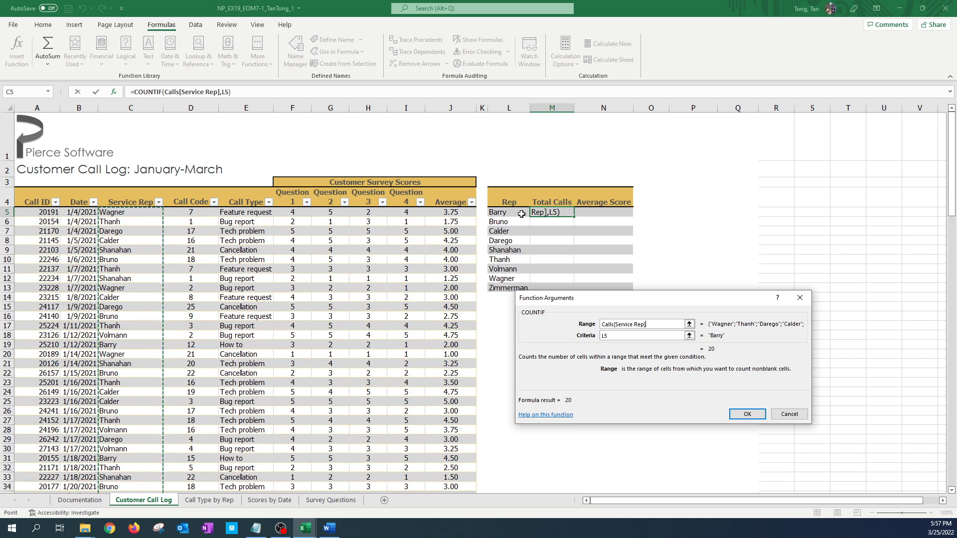
left_click(613, 337)
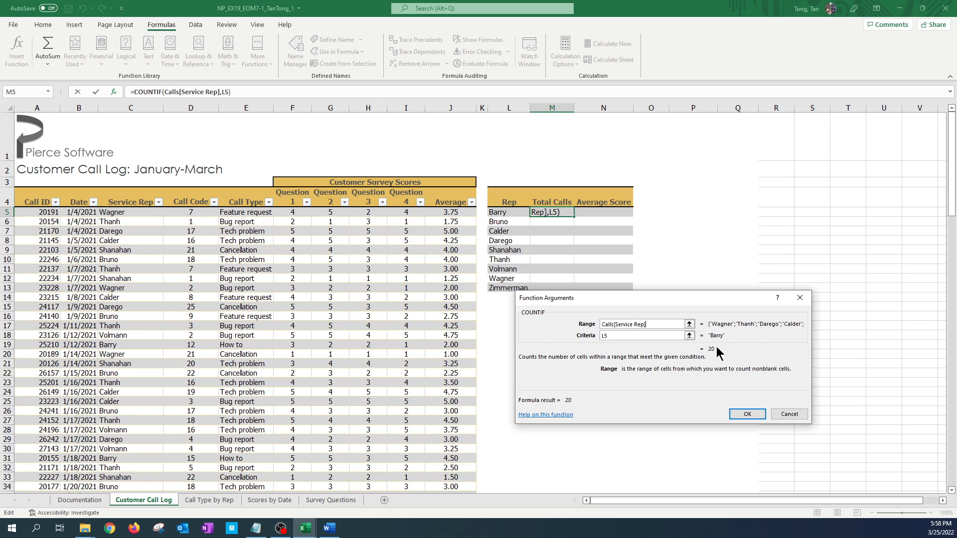
left_click(748, 414)
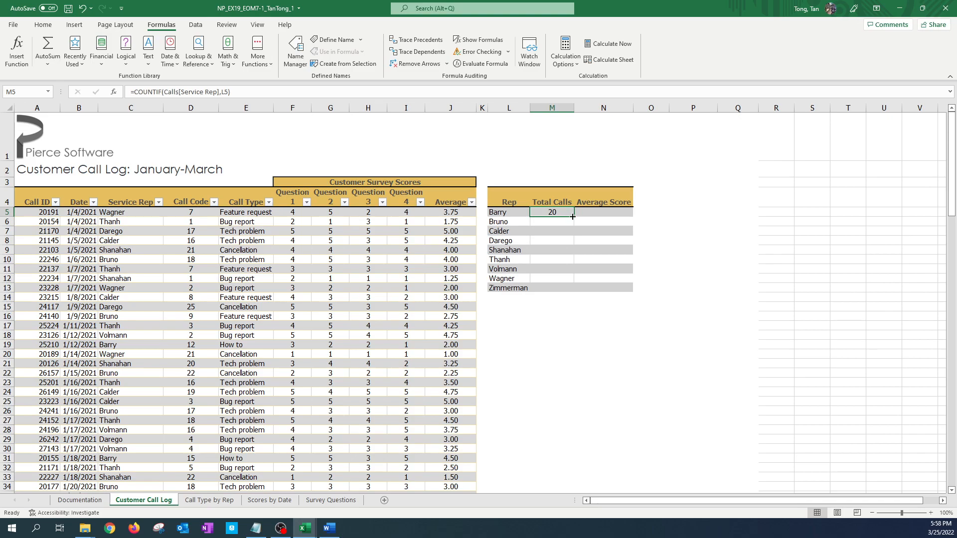
- Fill the COUNTIF formula from M5 down through M13 without formatting
mouse_move(575, 218)
left_mouse_down()
mouse_move(575, 292)
mouse_move(574, 213)
left_mouse_up()
left_click_drag(574, 217, 571, 289)
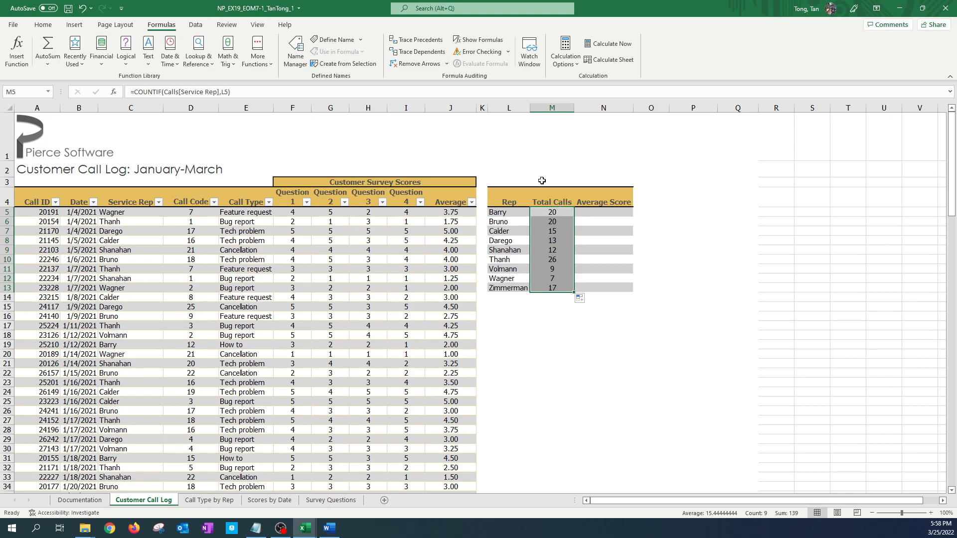
left_click(586, 300)
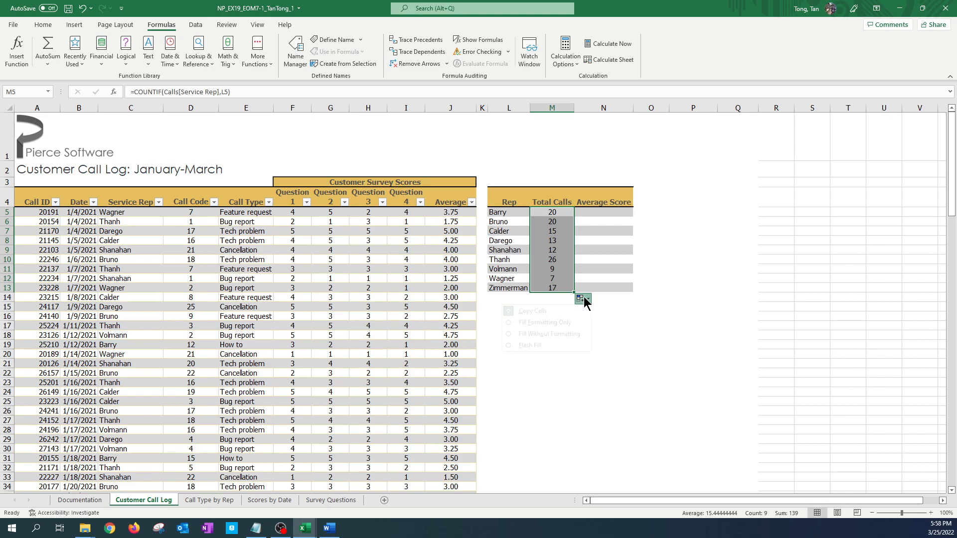
left_click(568, 334)
left_click(568, 334)
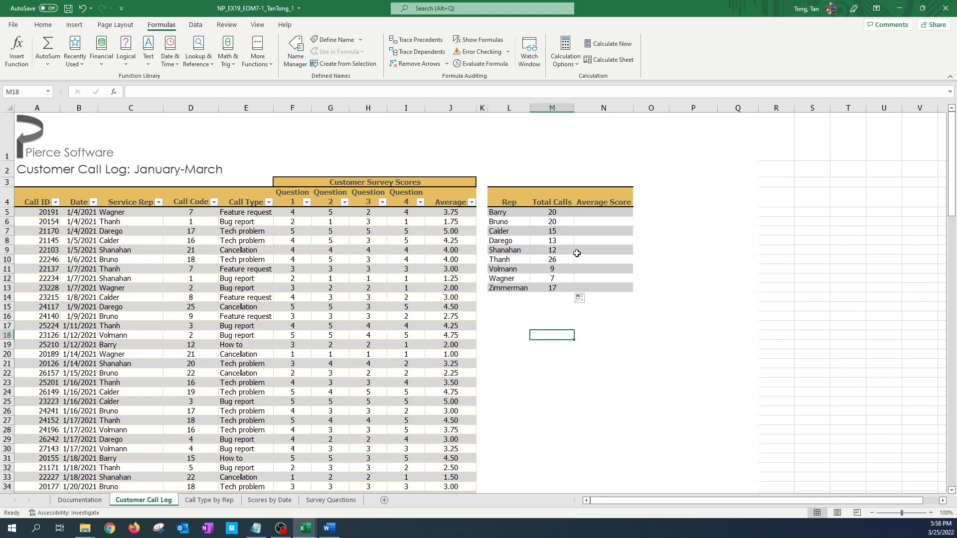
- Consult instruction 4 in the Word instructions document and start an AVERAGEIF function in cell N5 of the Customer Call Log
left_click(592, 213)
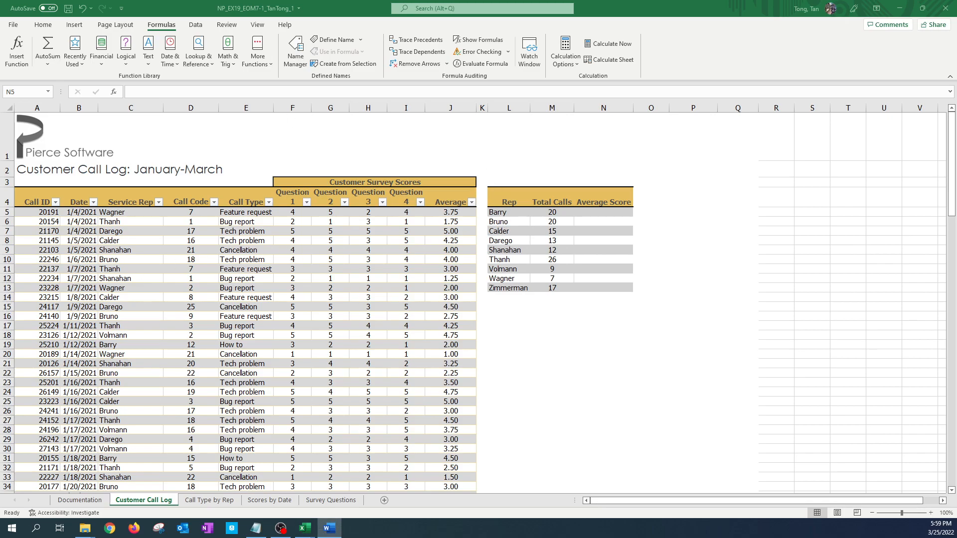
left_click_drag(0, 68, 359, 45)
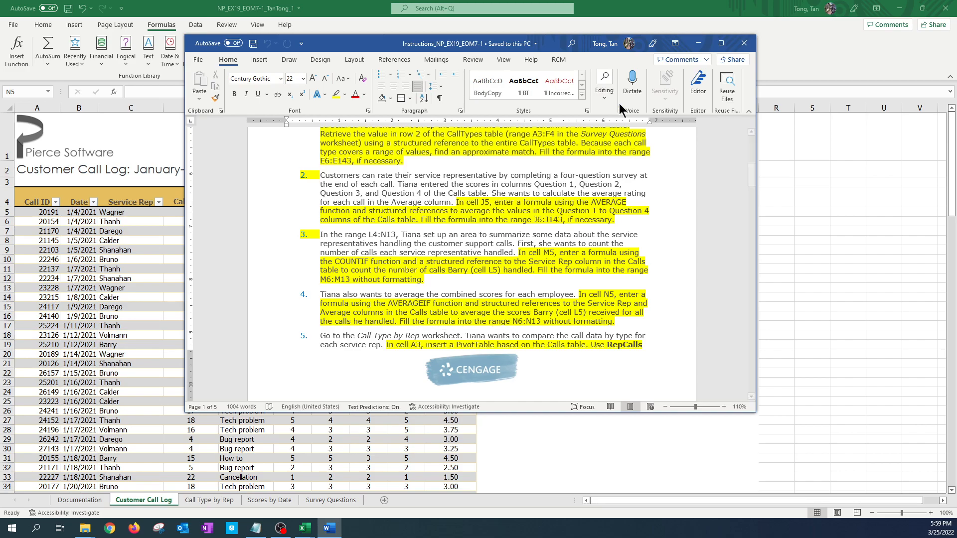
left_click_drag(348, 42, 0, 1)
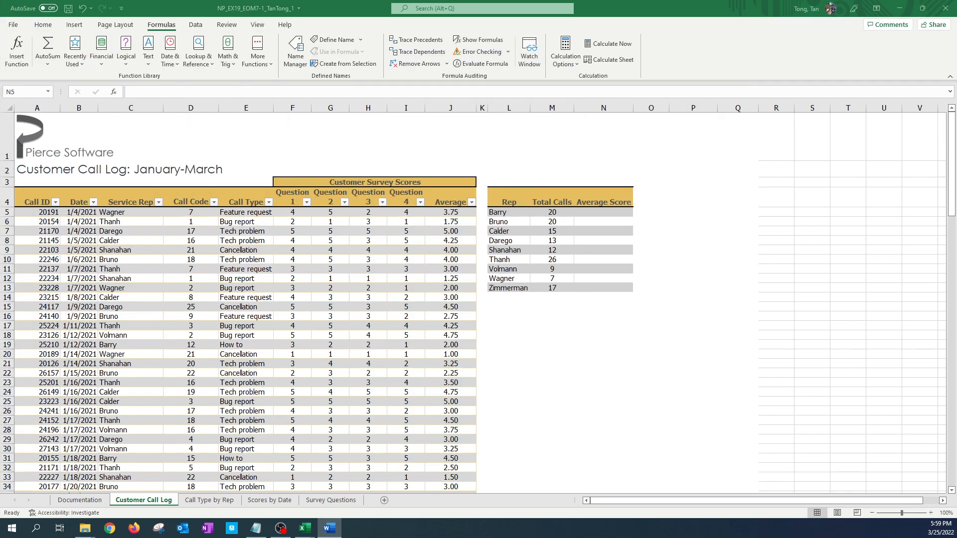
left_click(596, 213)
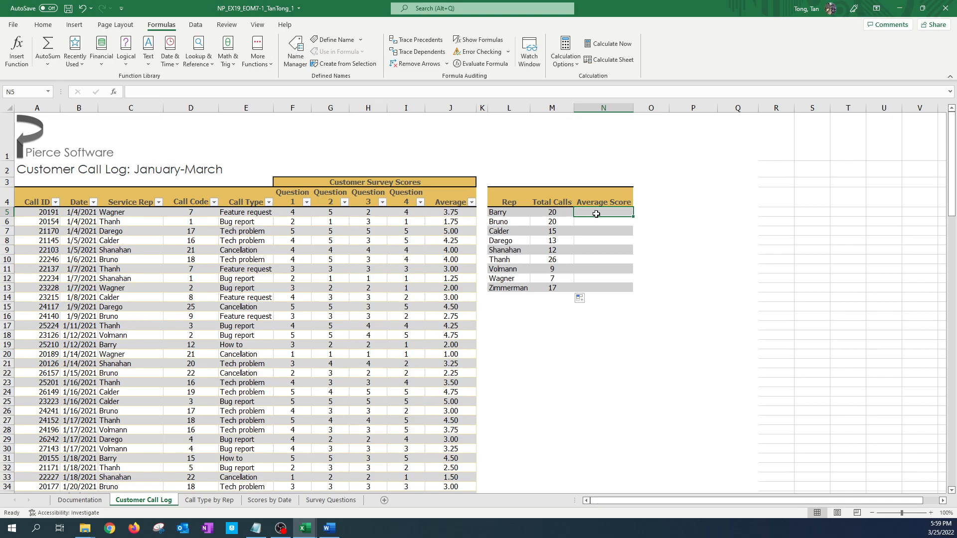
left_click(18, 48)
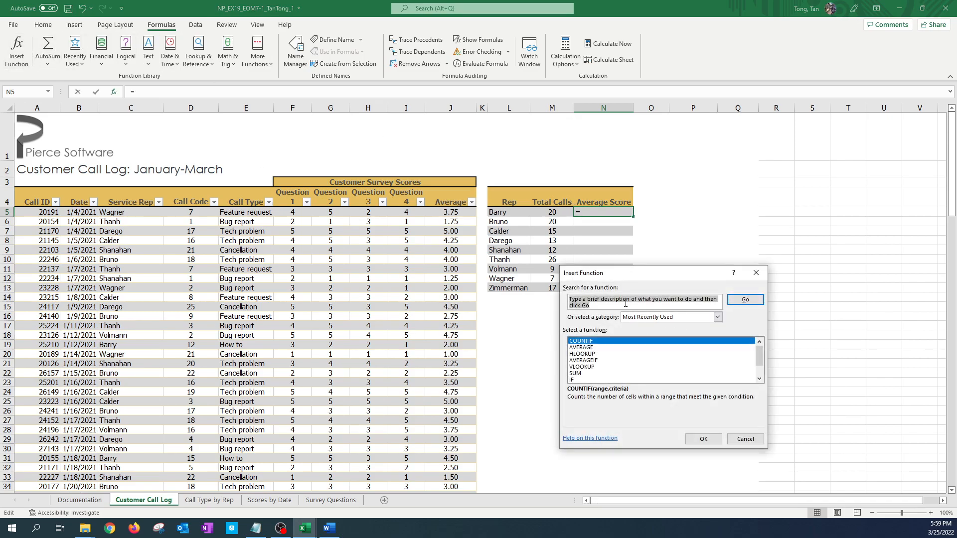
type("average")
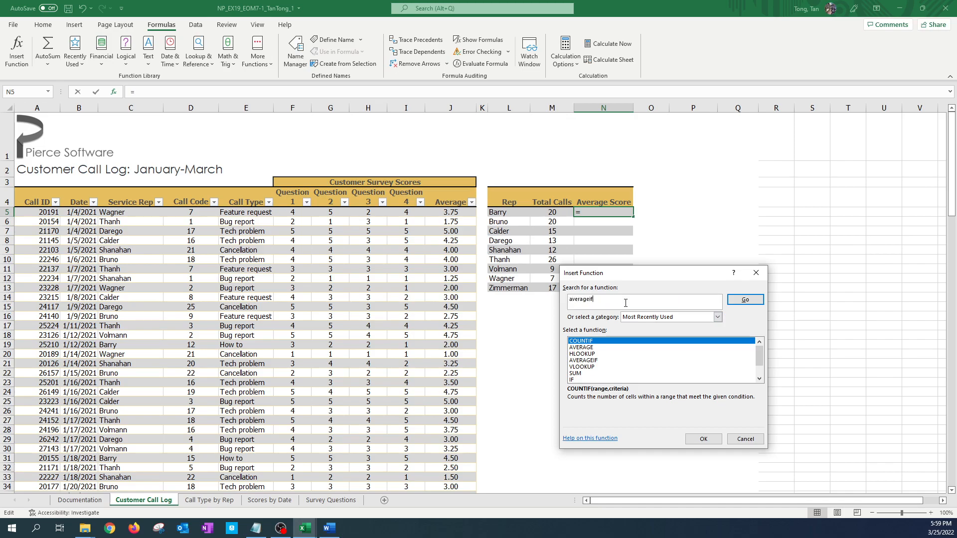
type("if")
key("Return")
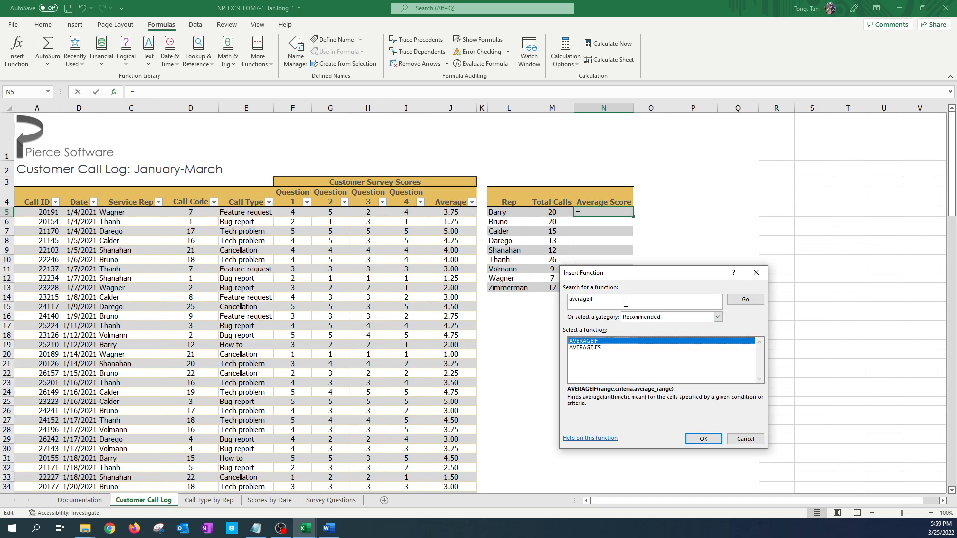
left_click(718, 442)
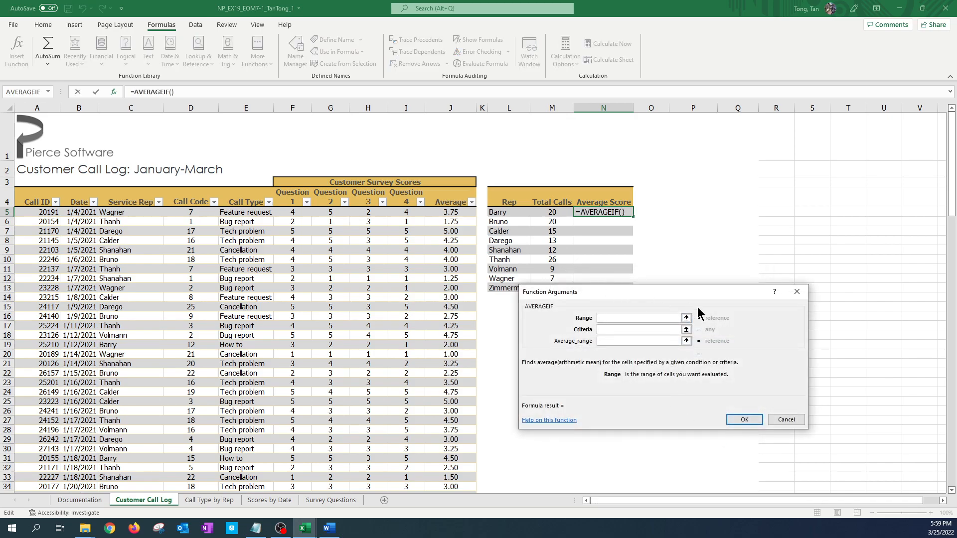
- Set the AVERAGEIF range to the entire Service Rep column, Calls[Service Rep]
left_click(687, 318)
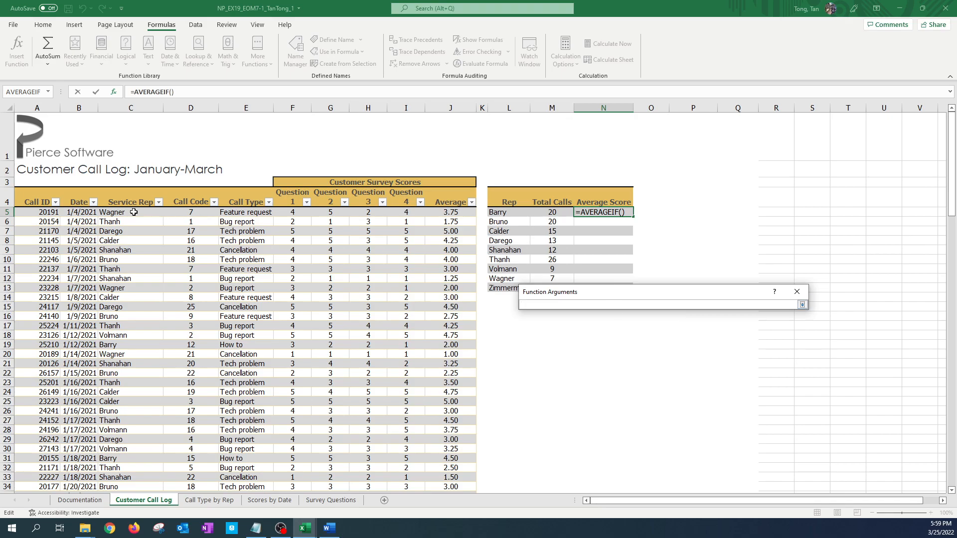
left_click(134, 212)
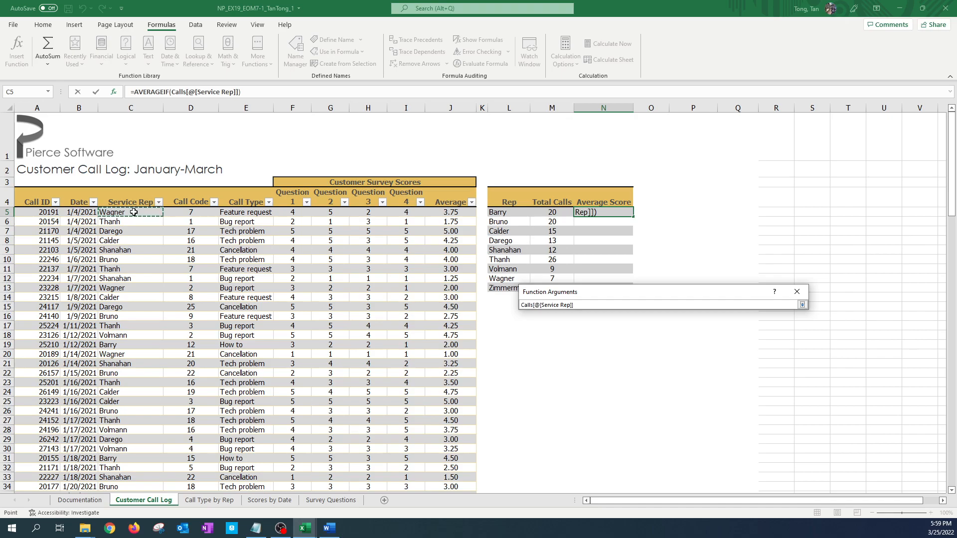
key("ctrl+shift+Down")
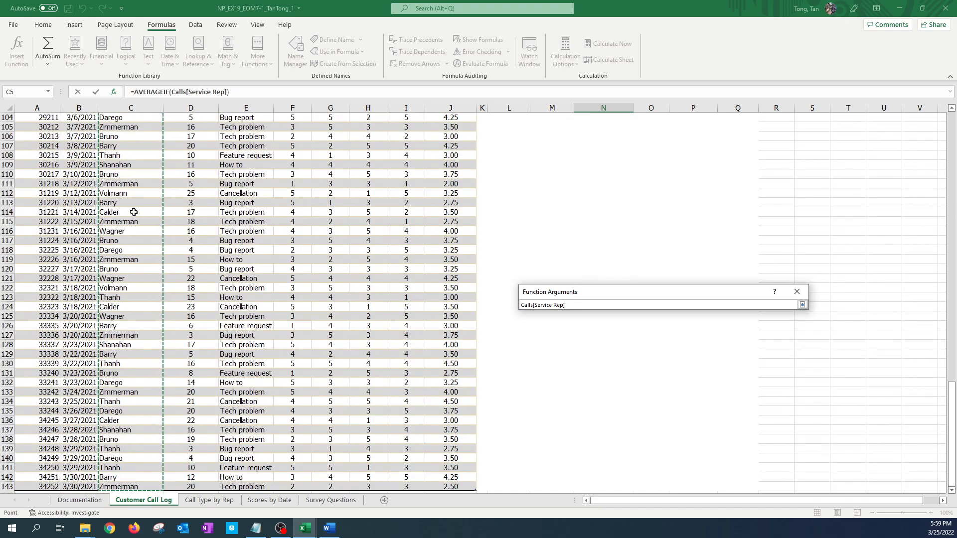
left_click(803, 305)
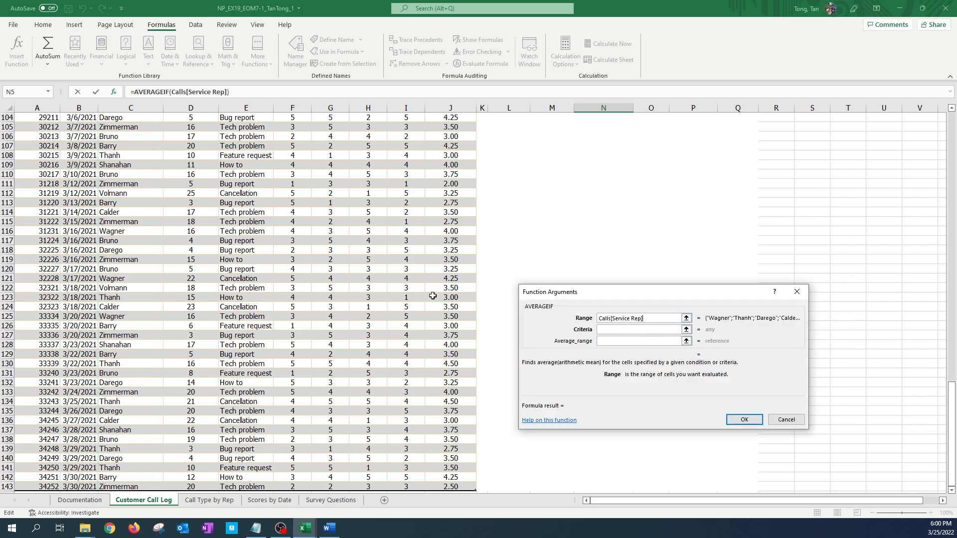
- Set the AVERAGEIF criteria to cell L5
left_click(667, 329)
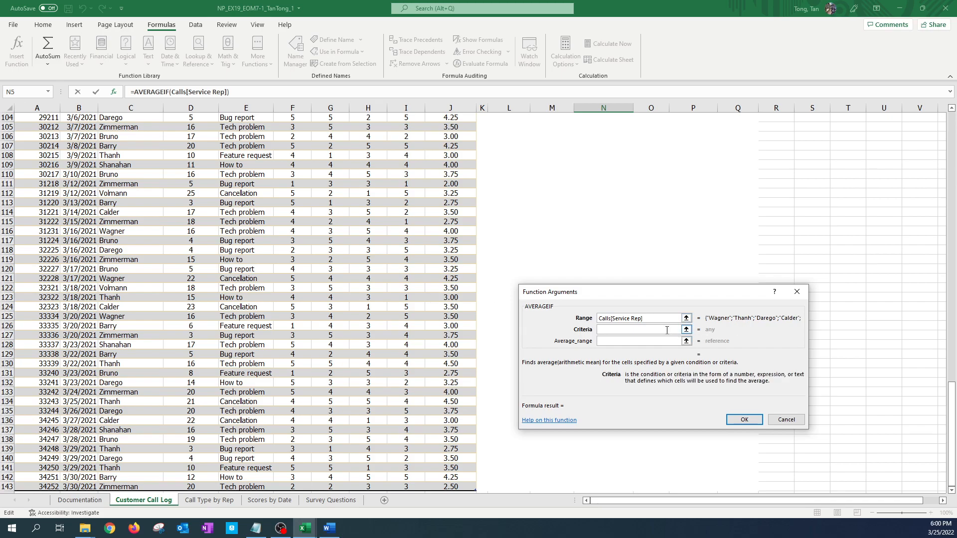
scroll(535, 309, "up", 20)
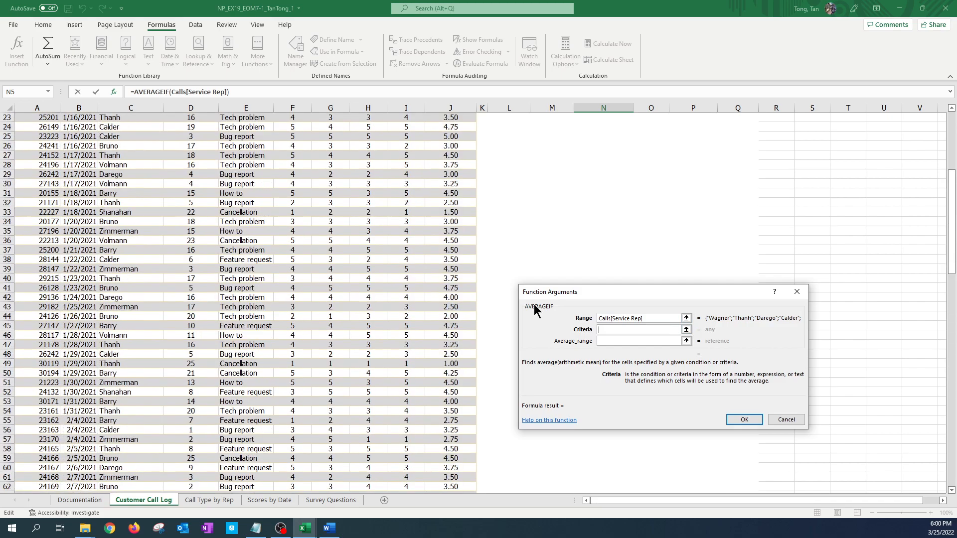
scroll(535, 309, "up", 8)
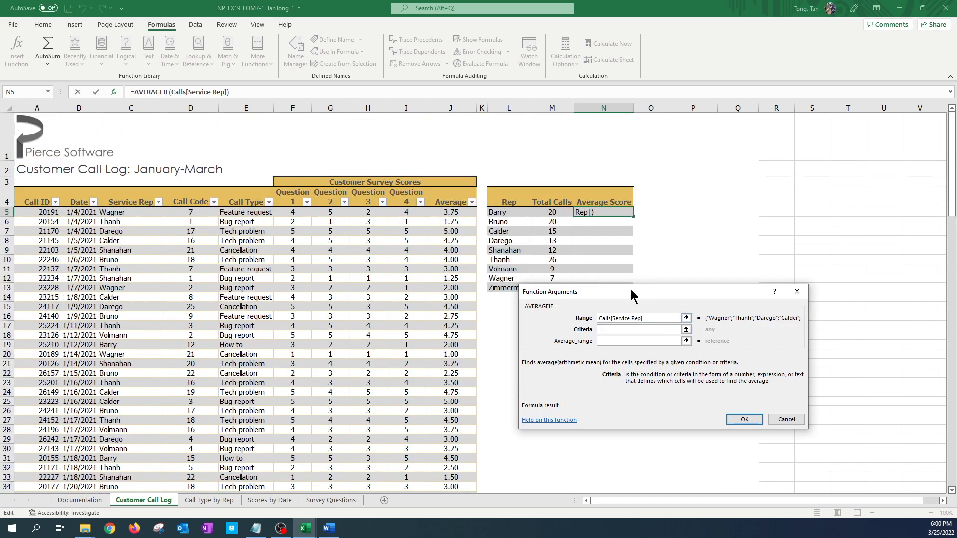
type("L5")
- Set the AVERAGEIF average range to the entire Average column, Calls[Average], and enter the formula in N5
left_click(601, 340)
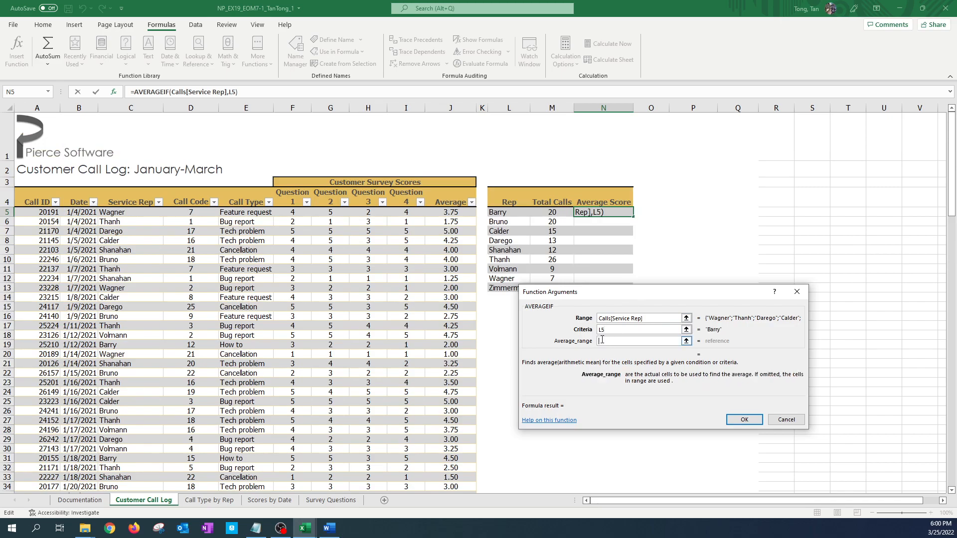
left_click(464, 214)
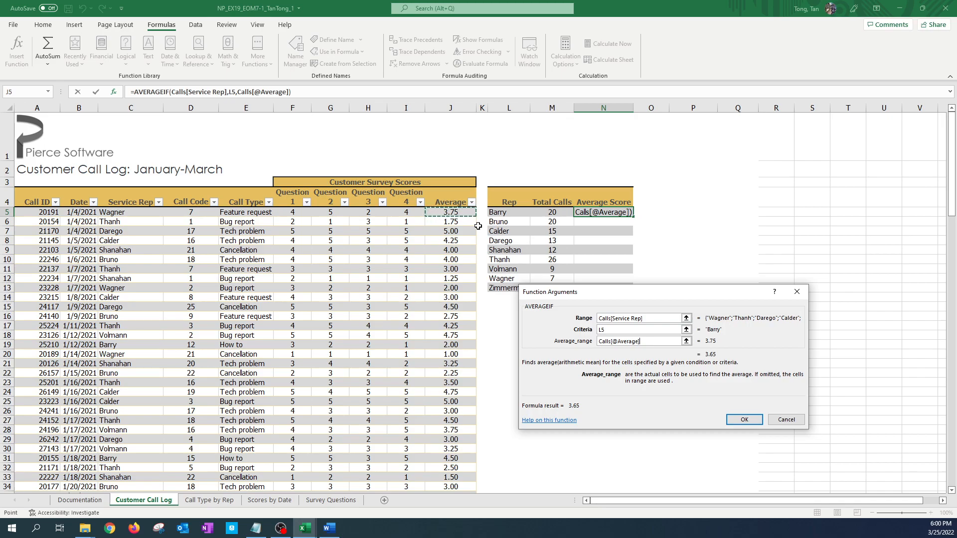
key("ctrl+shift+Down")
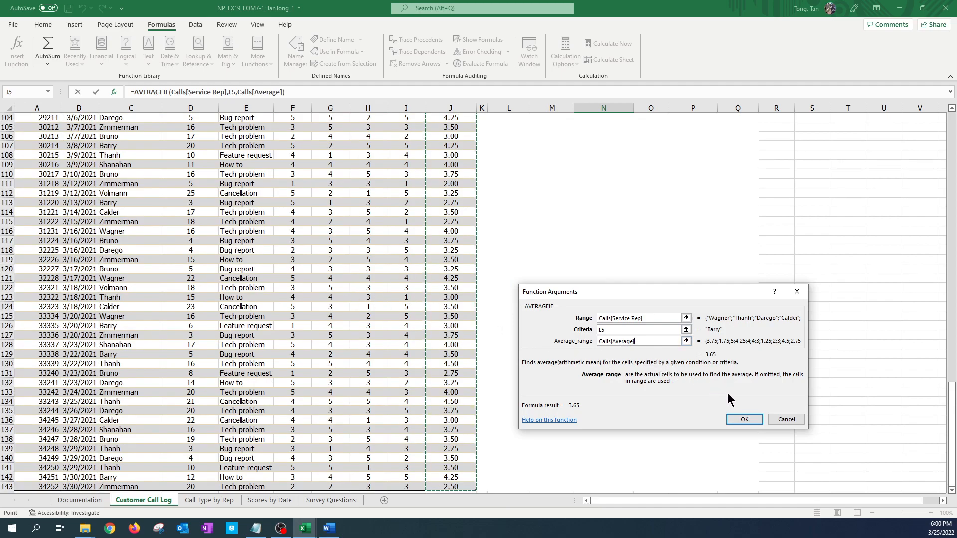
left_click(742, 420)
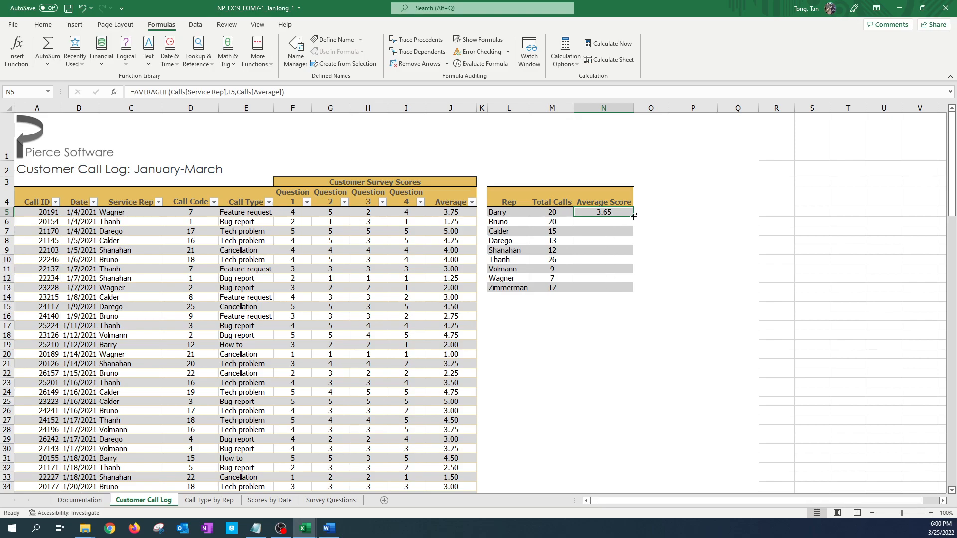
- Fill the AVERAGEIF formula from N5 down through N13 without formatting
left_click_drag(633, 217, 633, 289)
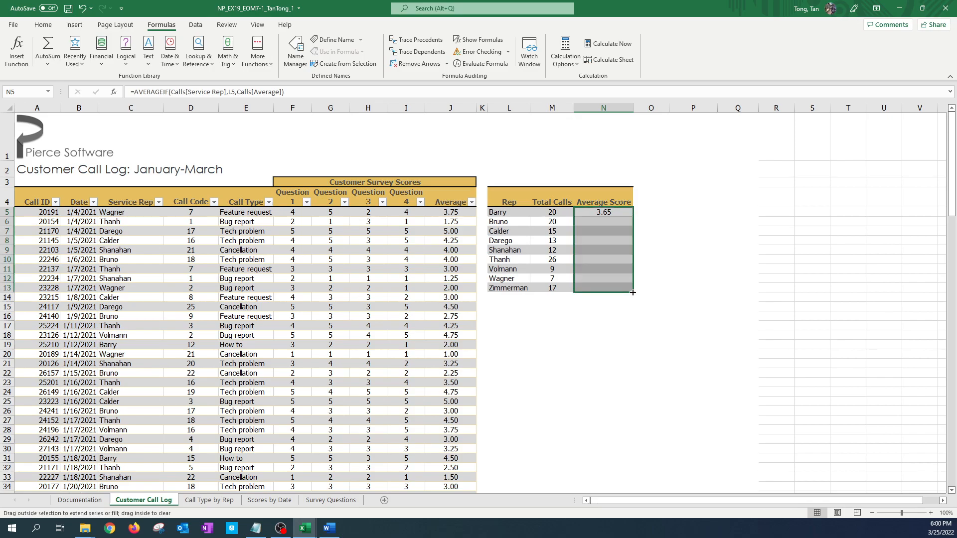
left_click(644, 300)
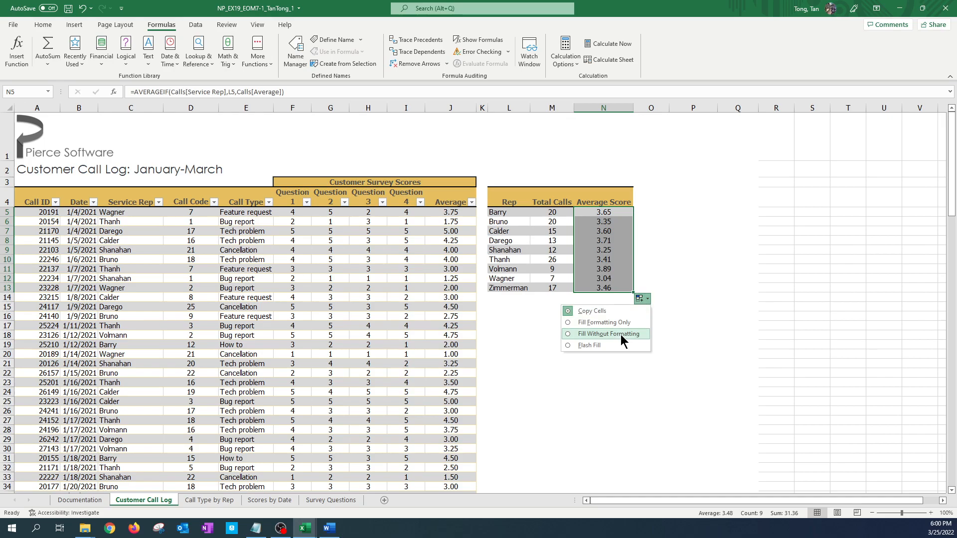
left_click(622, 337)
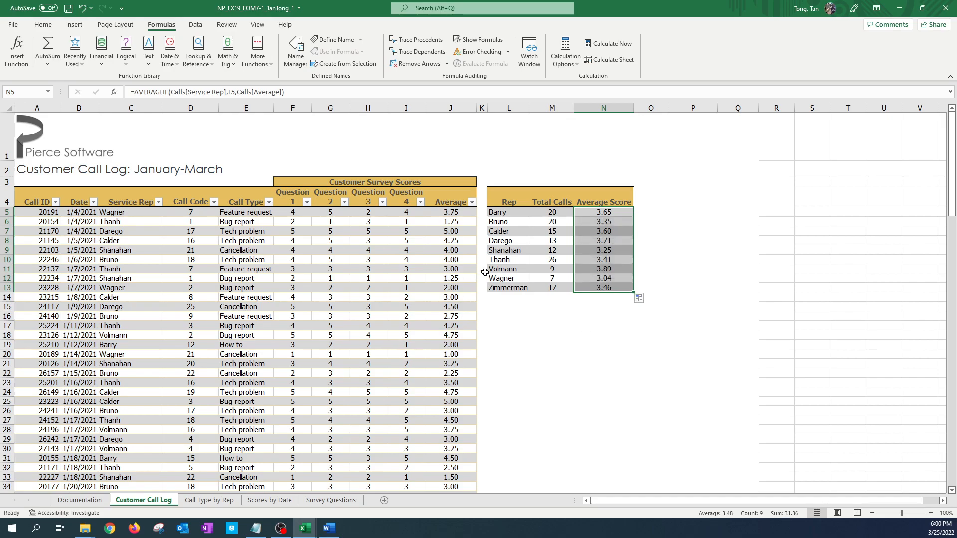
- Switch to the Word instructions document and read step 5 about inserting the PivotTable on the Call Type by Rep worksheet
key("alt+Tab")
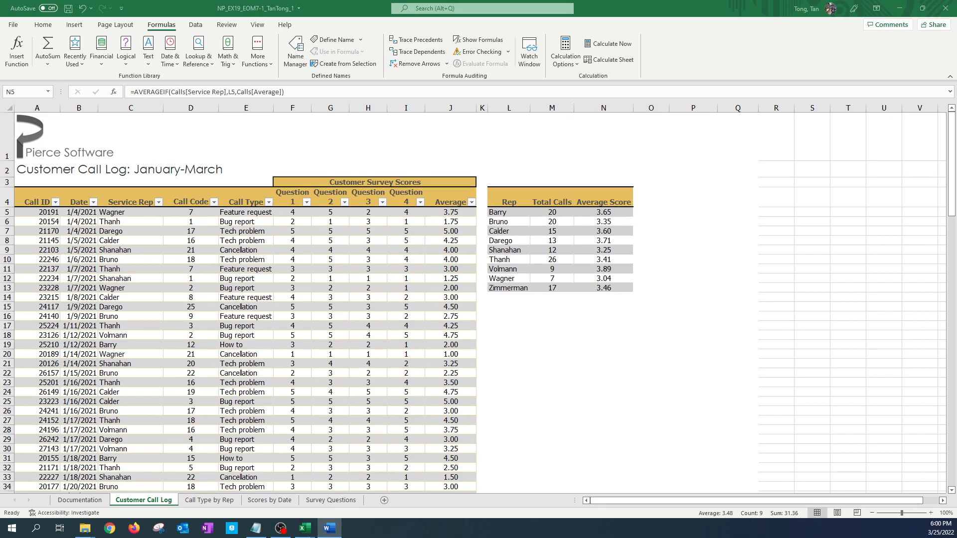
left_click_drag(548, 537, 291, 47)
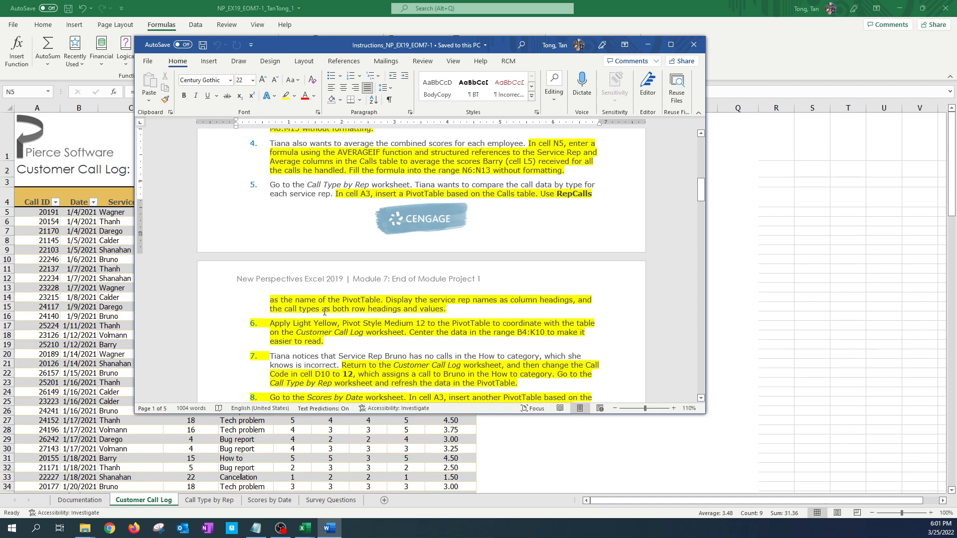
left_click_drag(296, 46, 0, 24)
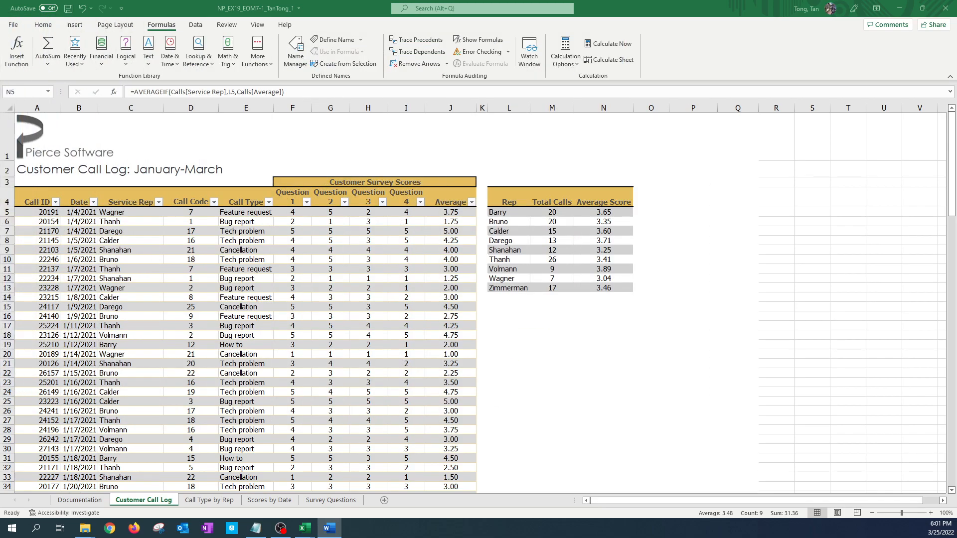
- Start a new PivotTable from a table or range on the Call Type by Rep worksheet, located at cell A4
left_click(214, 503)
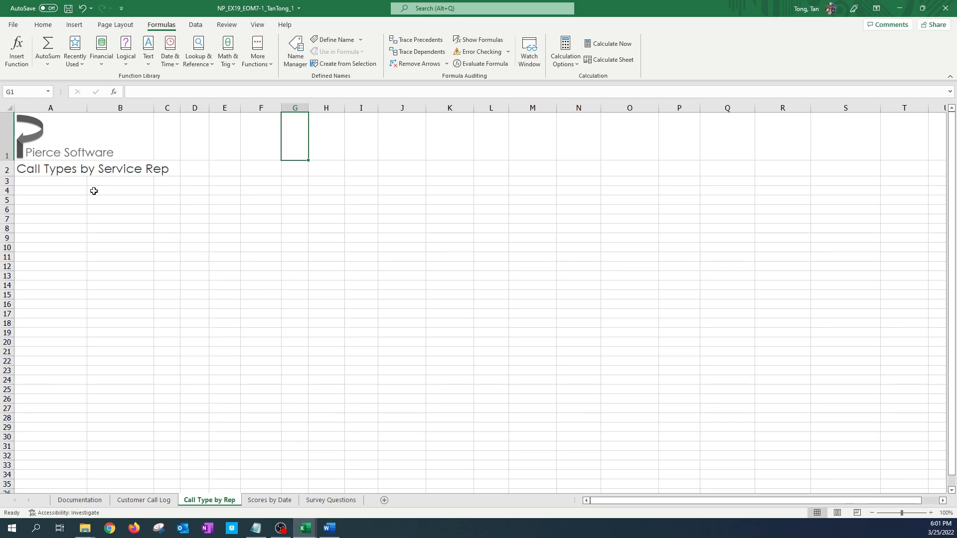
left_click(62, 192)
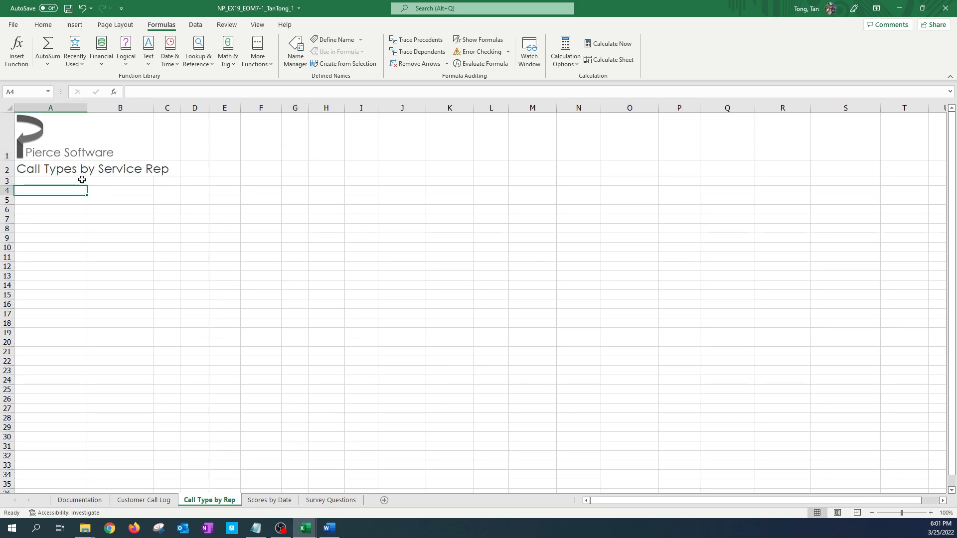
left_click(77, 29)
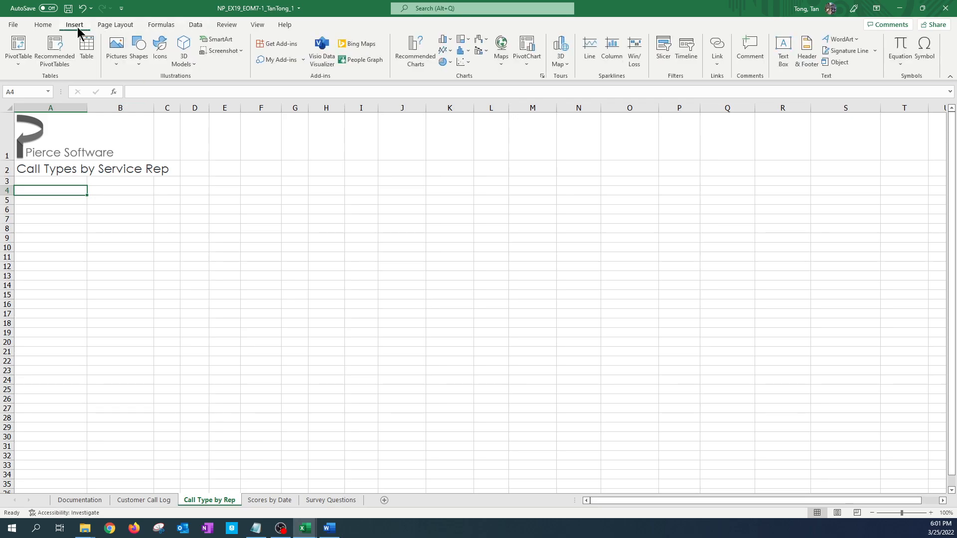
left_click(21, 47)
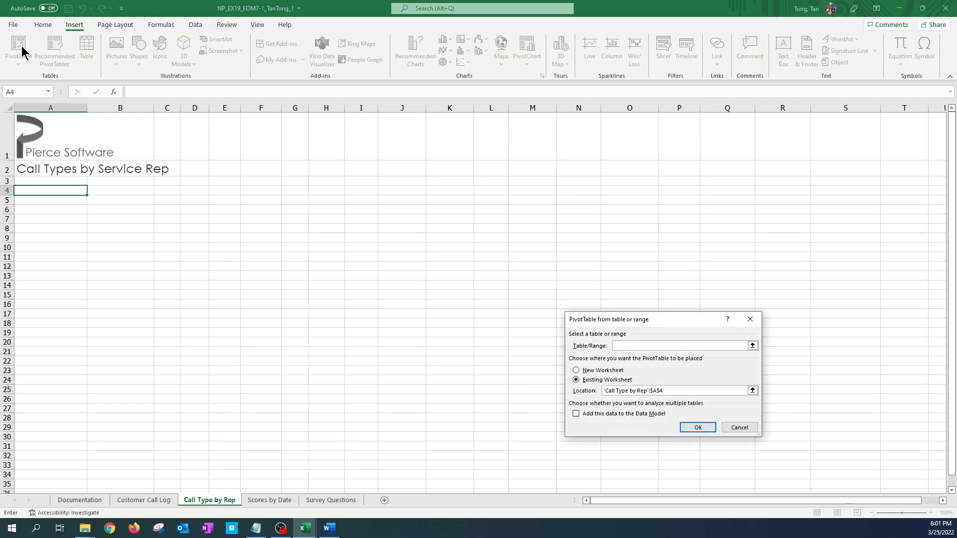
left_click_drag(584, 324, 366, 150)
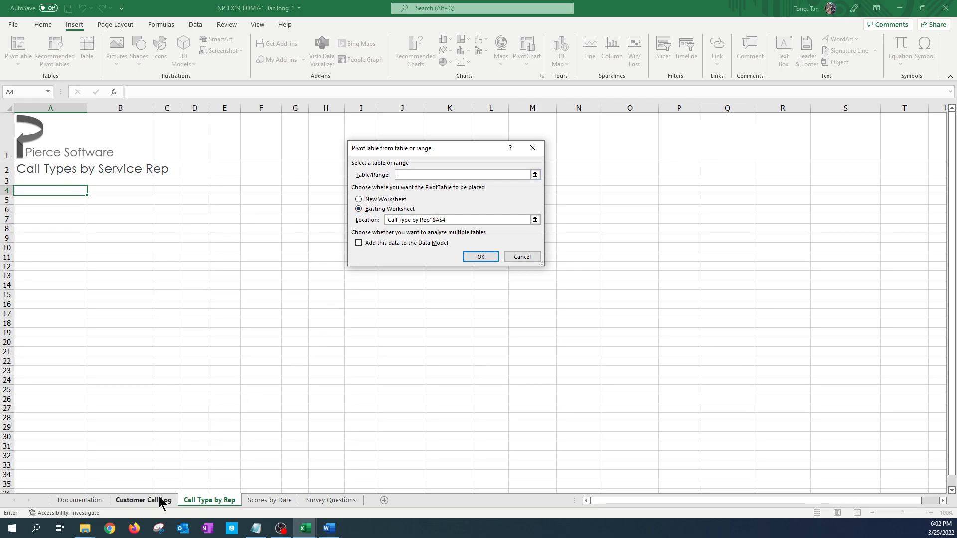
- Try to pick the call log data on the Customer Call Log worksheet as the PivotTable source, starting from cell A4
left_click(535, 175)
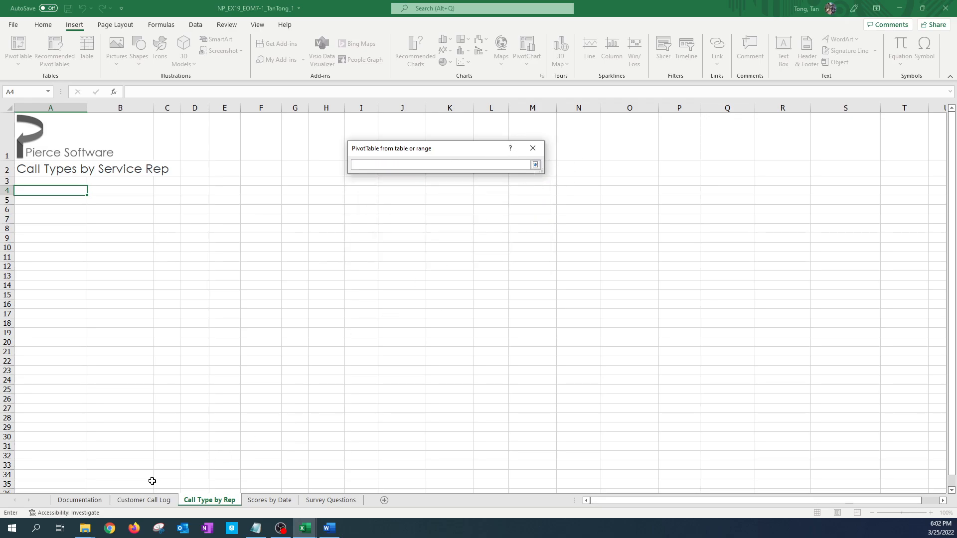
left_click(137, 499)
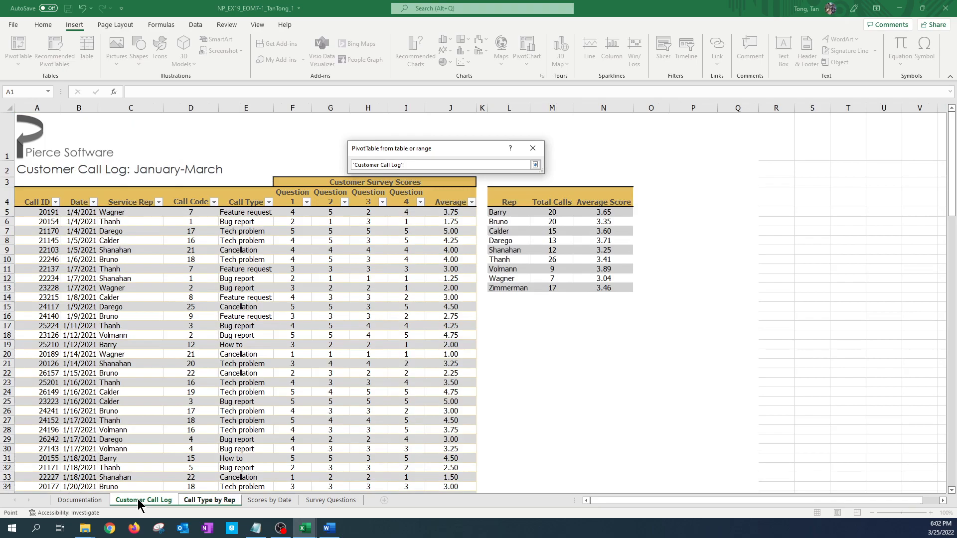
left_click(44, 196)
scroll(334, 269, "down", 9)
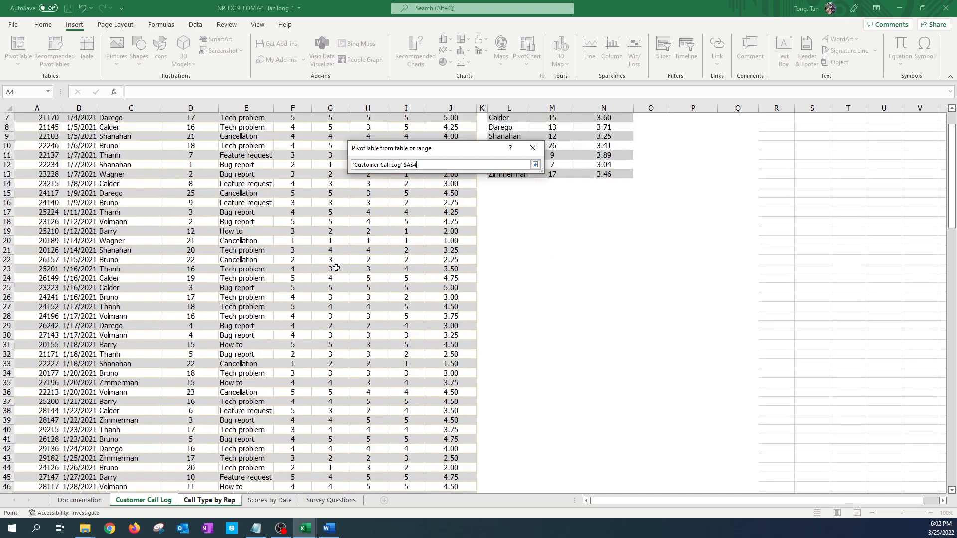
scroll(336, 272, "down", 20)
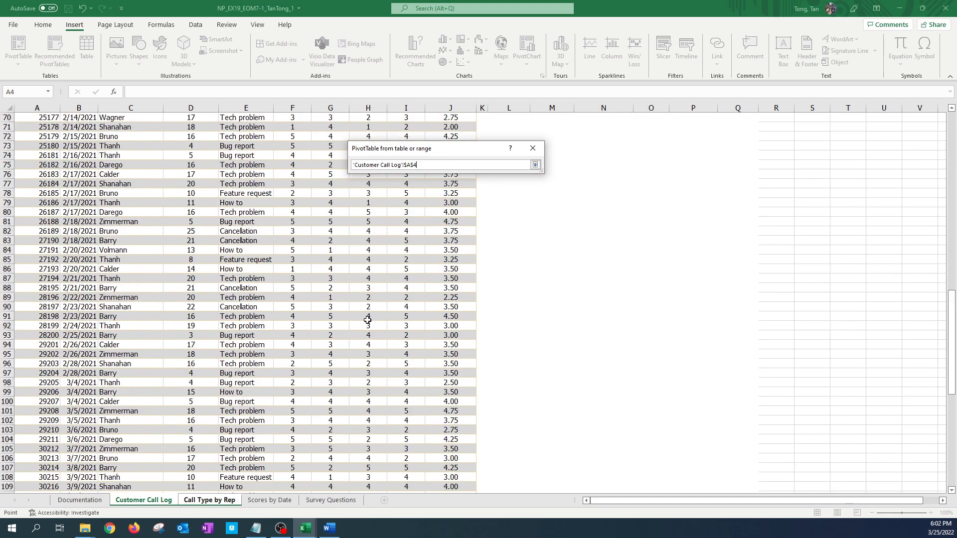
scroll(368, 320, "down", 10)
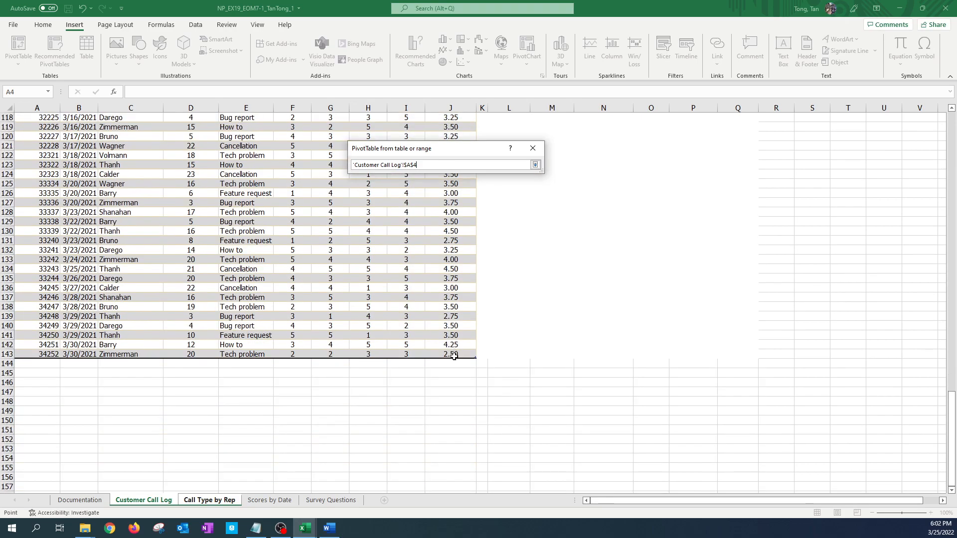
- Set the PivotTable source to the Calls table and create the PivotTable on the existing worksheet
key("ctrl+a")
type("Calls")
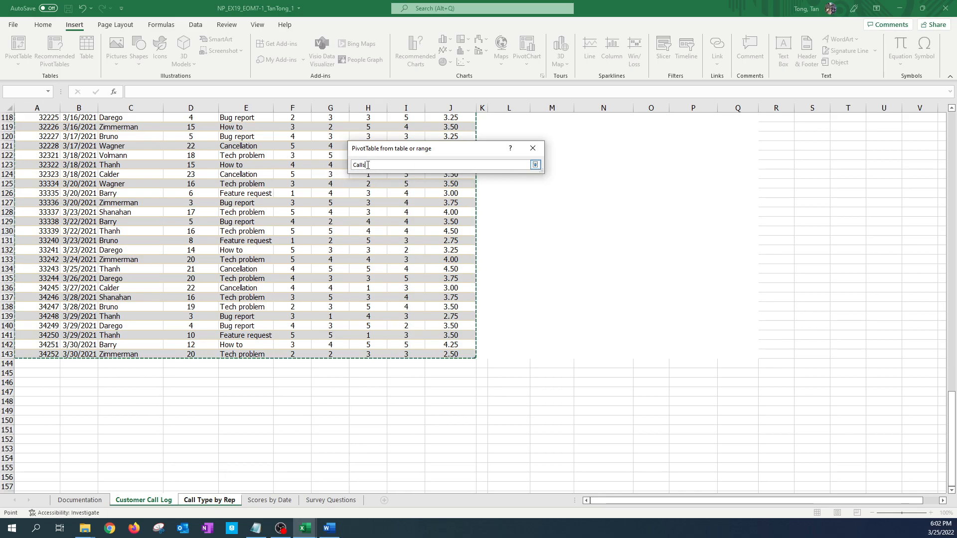
left_click(536, 167)
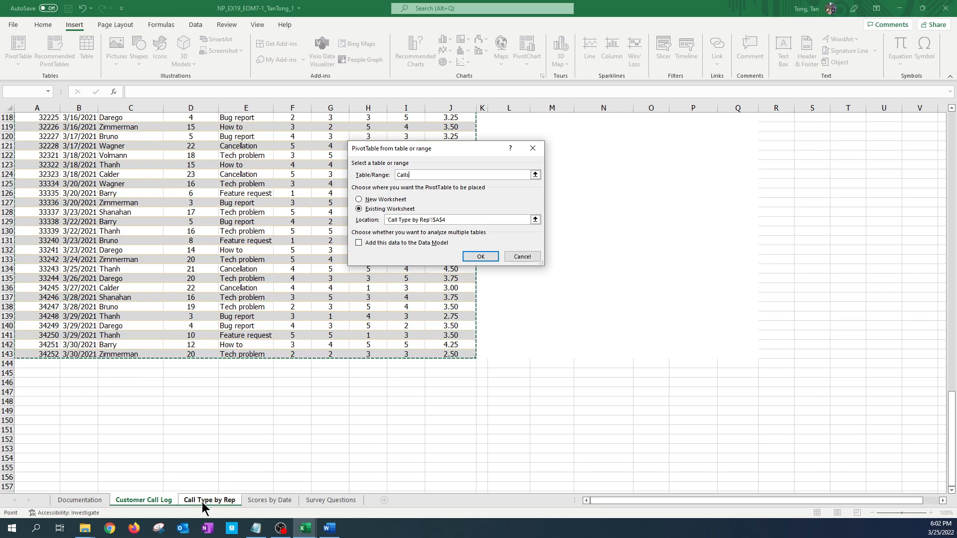
left_click(477, 259)
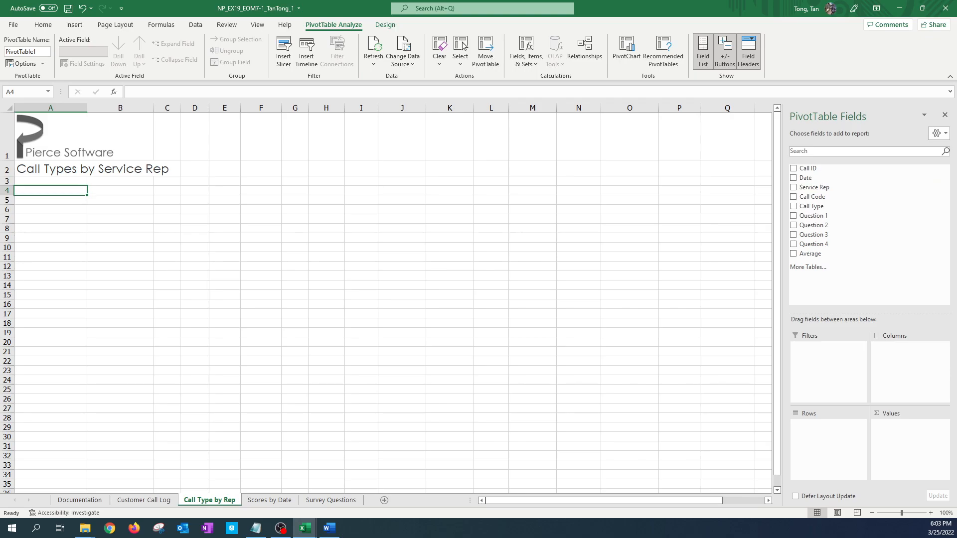
- Rename the PivotTable as RepCalls
left_click(40, 52)
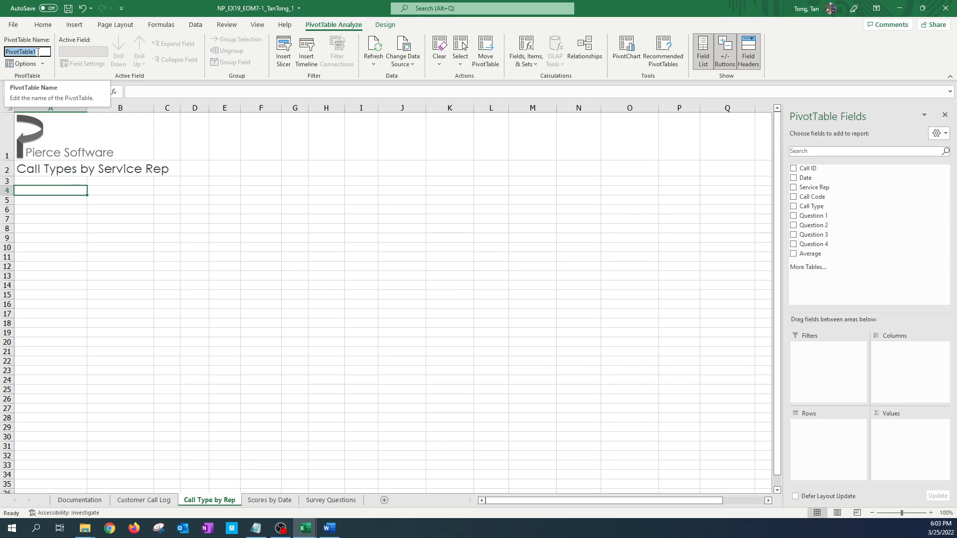
type("RepCalls")
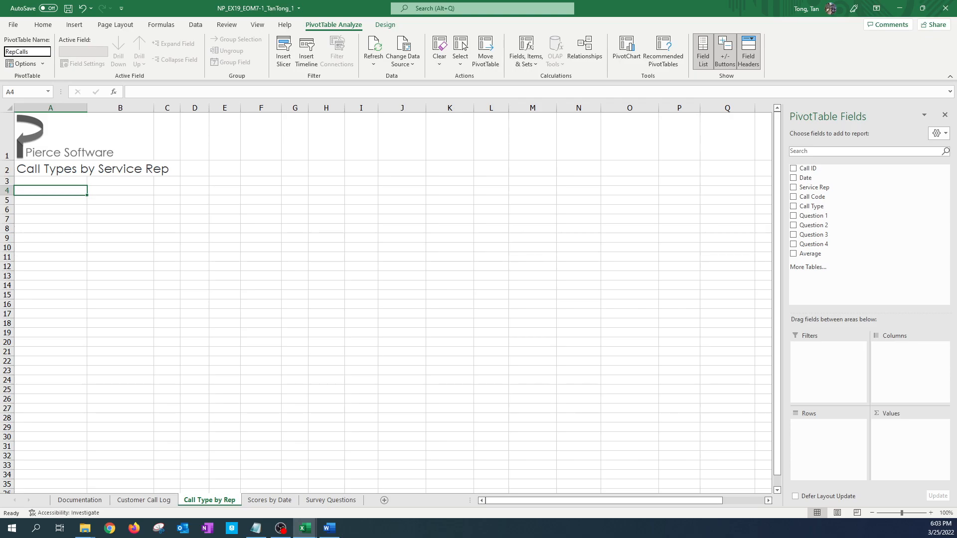
left_click(57, 190)
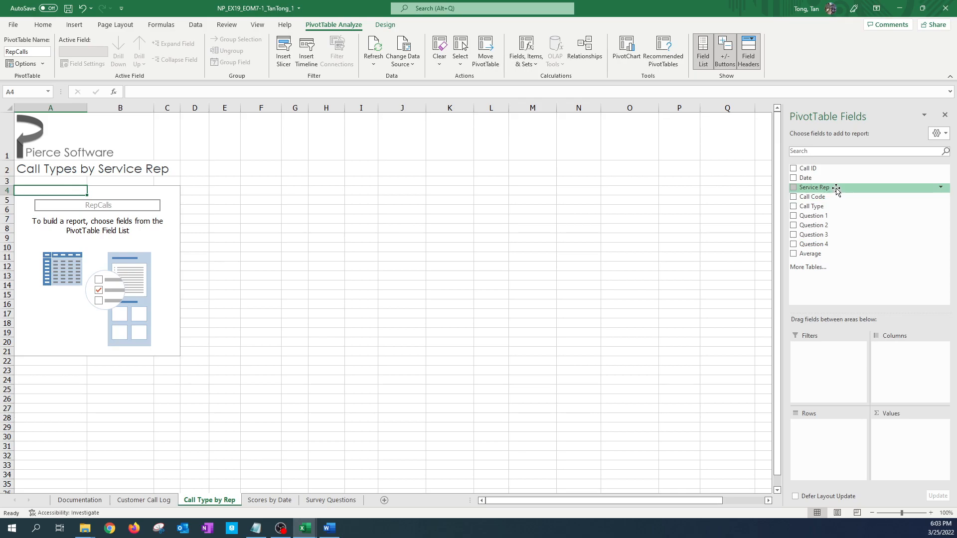
- Display Service Rep as the PivotTable's column headings and Call Type as both row headings and values
left_click_drag(836, 189, 893, 359)
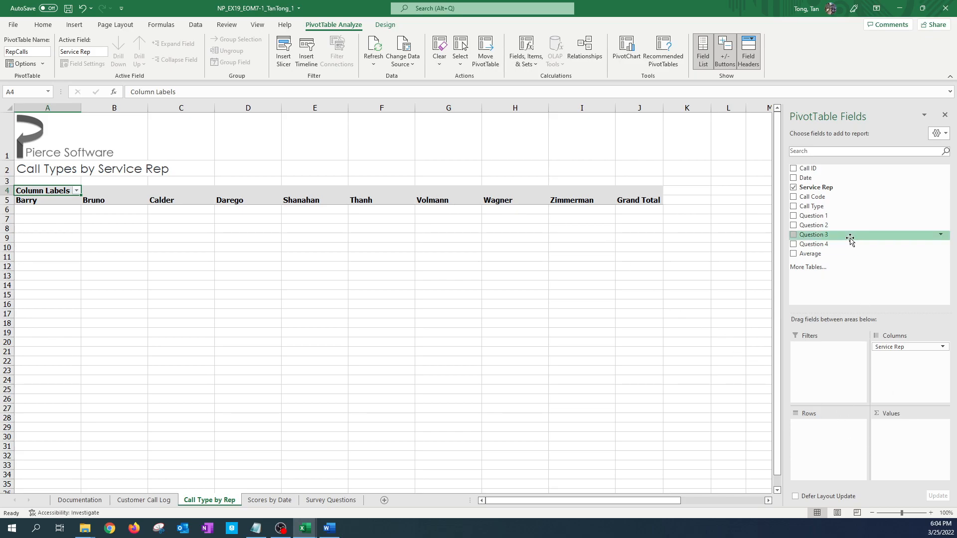
left_click_drag(826, 207, 821, 435)
left_click_drag(829, 206, 903, 431)
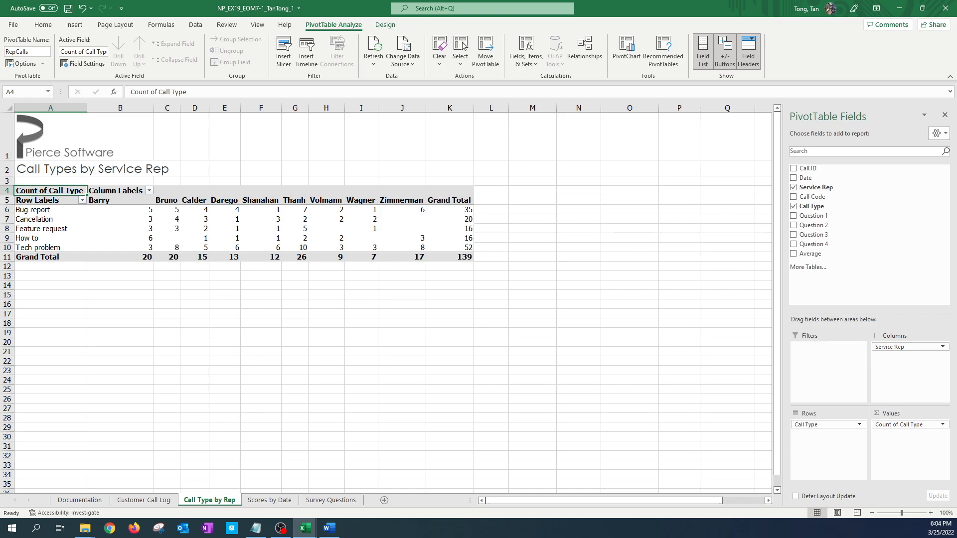
- Check step 6 in the Word instructions for the PivotTable style and centering requirements, and return to the Call Type by Rep worksheet
left_click(329, 527)
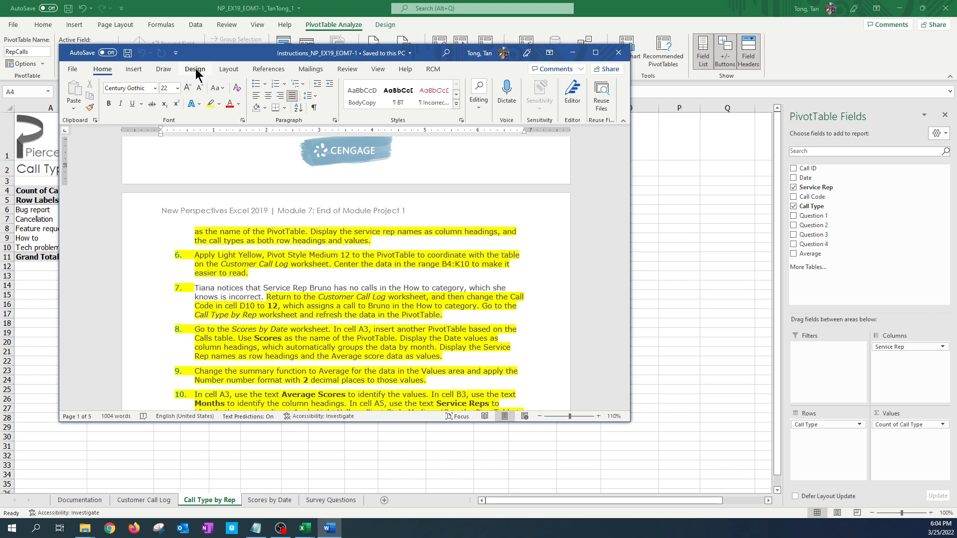
left_click_drag(198, 58, 0, 26)
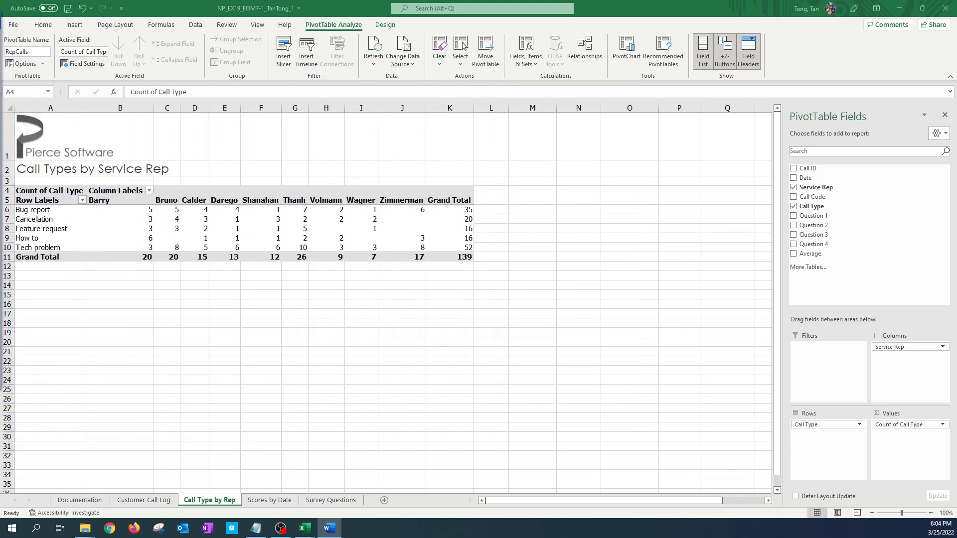
left_click(154, 219)
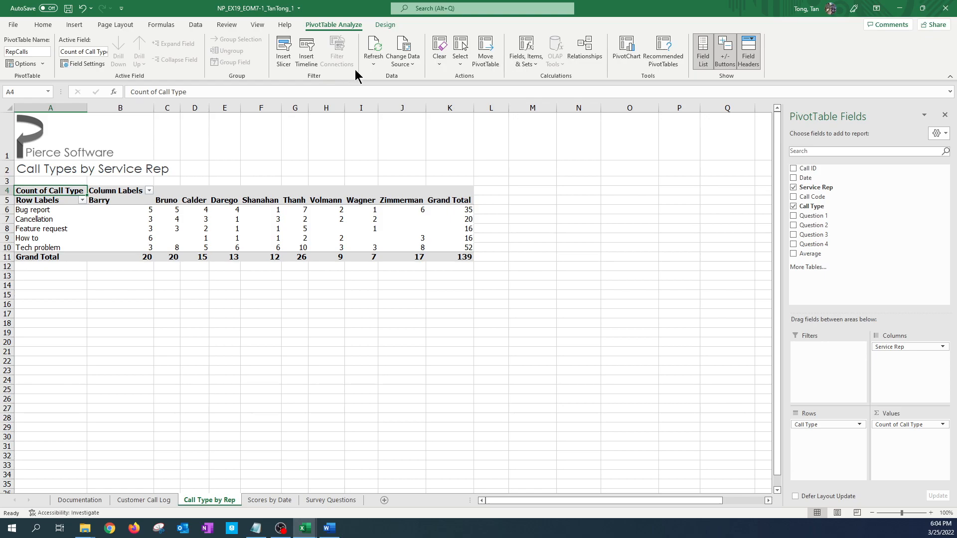
- Apply the Light Yellow, Pivot Style Medium 12 style to the RepCalls PivotTable
left_click(387, 26)
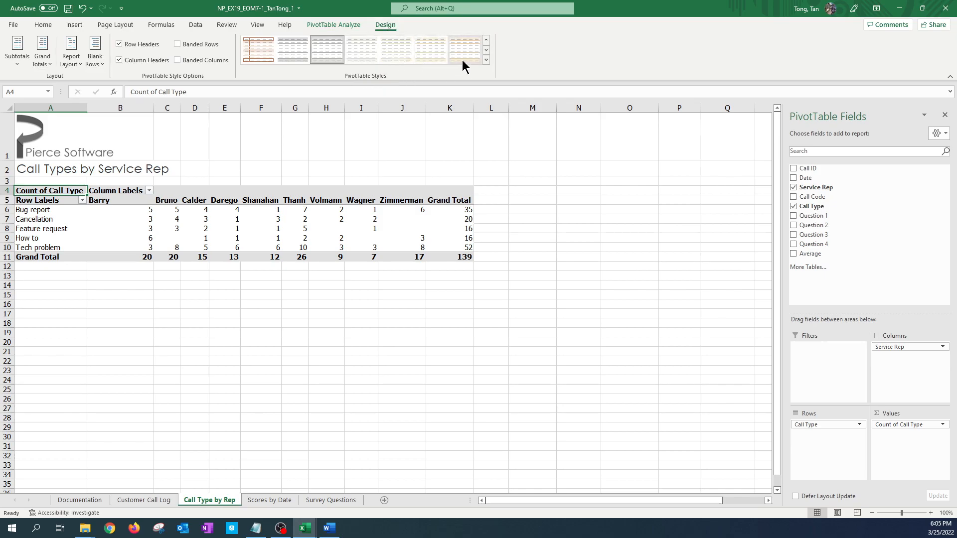
left_click(486, 59)
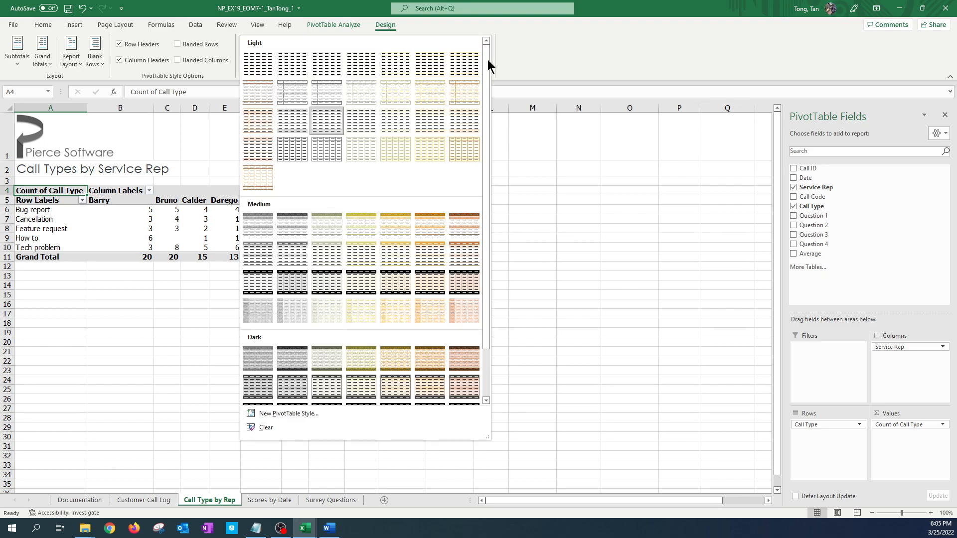
left_click(398, 256)
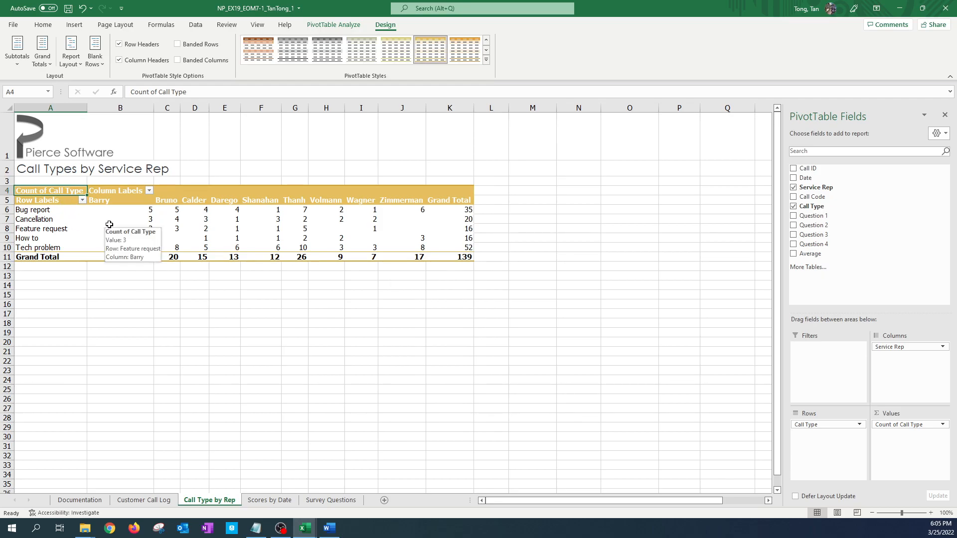
- Try centering the PivotTable cells B4:K10 and undo the alignment
left_click(121, 192)
left_click_drag(120, 192, 455, 247)
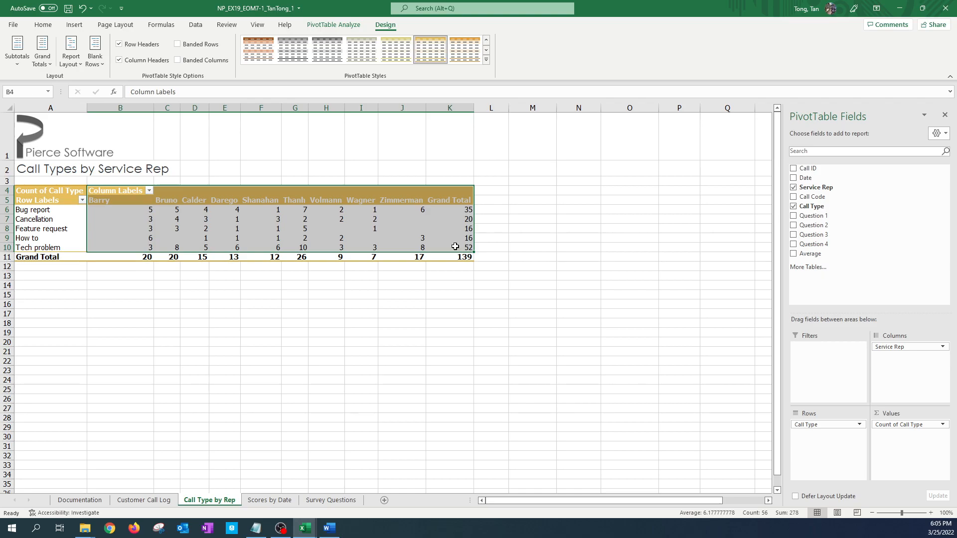
left_click(46, 25)
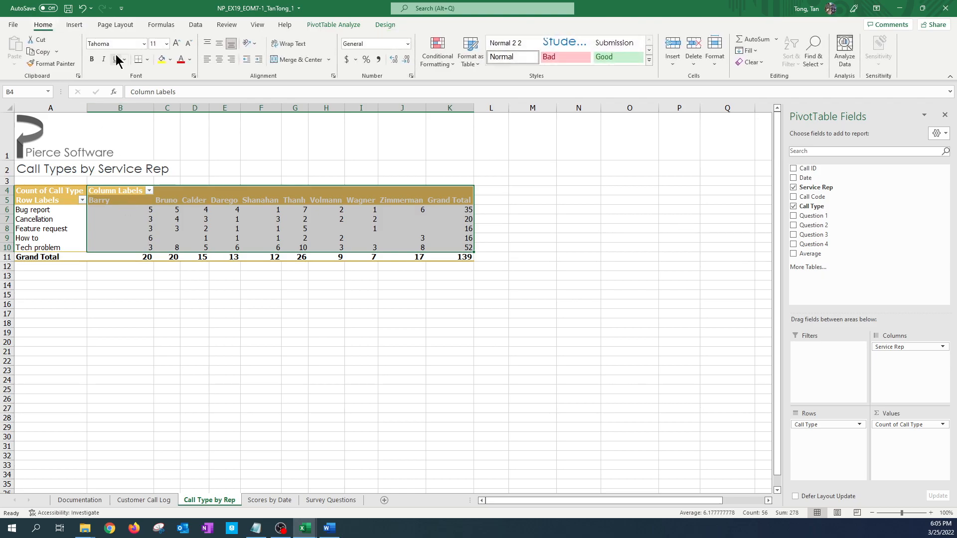
left_click(221, 60)
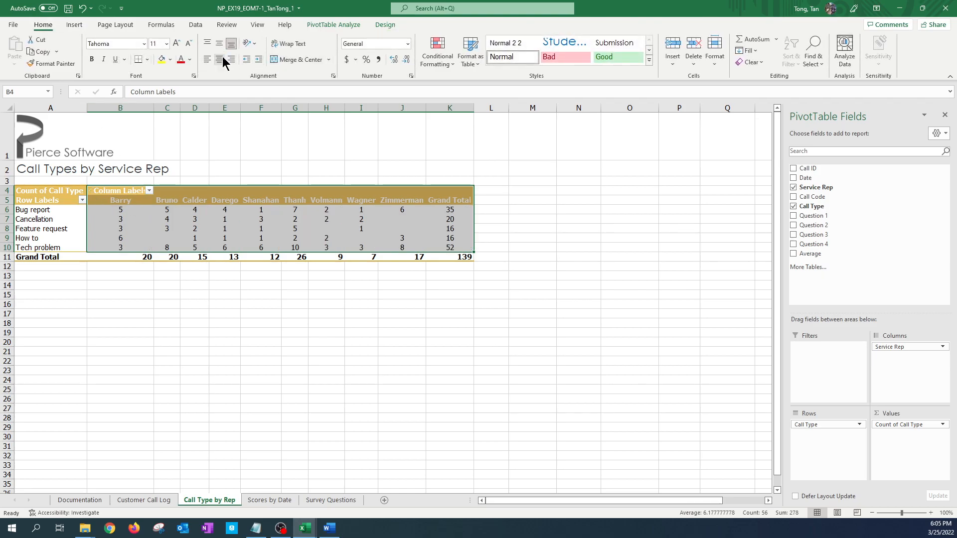
mouse_move(292, 248)
key("ctrl+z")
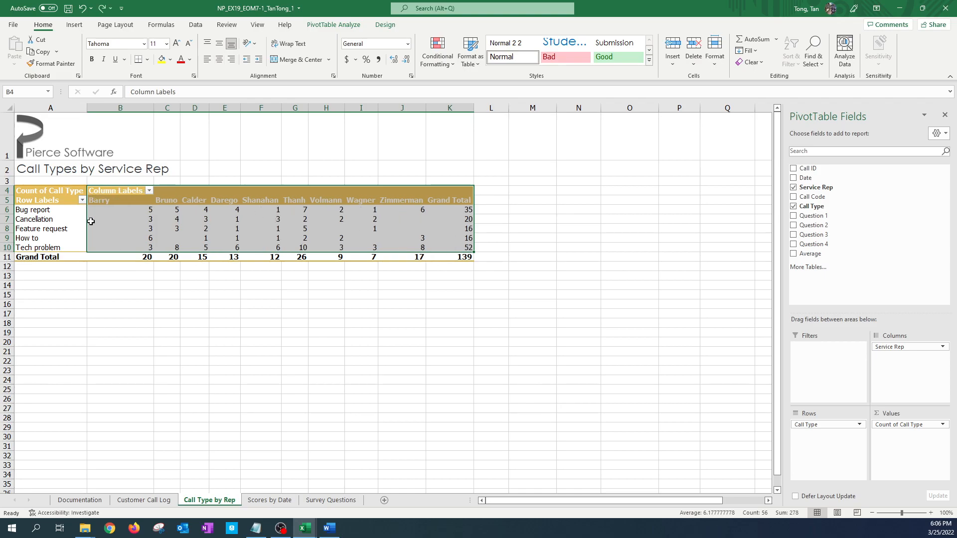
- Center the data in the range B4:K10 of the RepCalls PivotTable
left_click(144, 228)
left_click_drag(117, 195, 471, 249)
left_click(218, 59)
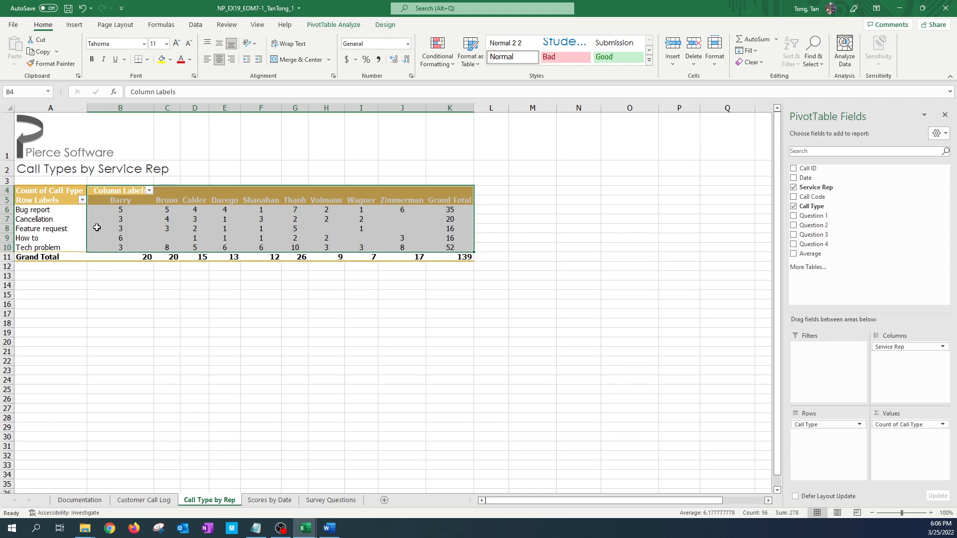
- Read step 7 in the Word instructions about correcting a call code and refreshing the PivotTable
key("alt+Tab")
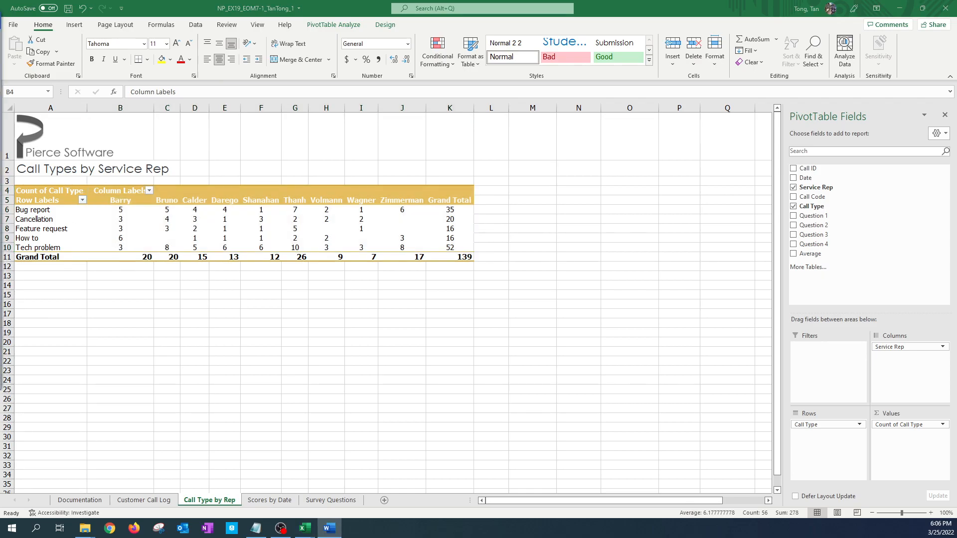
left_click_drag(0, 20, 269, 28)
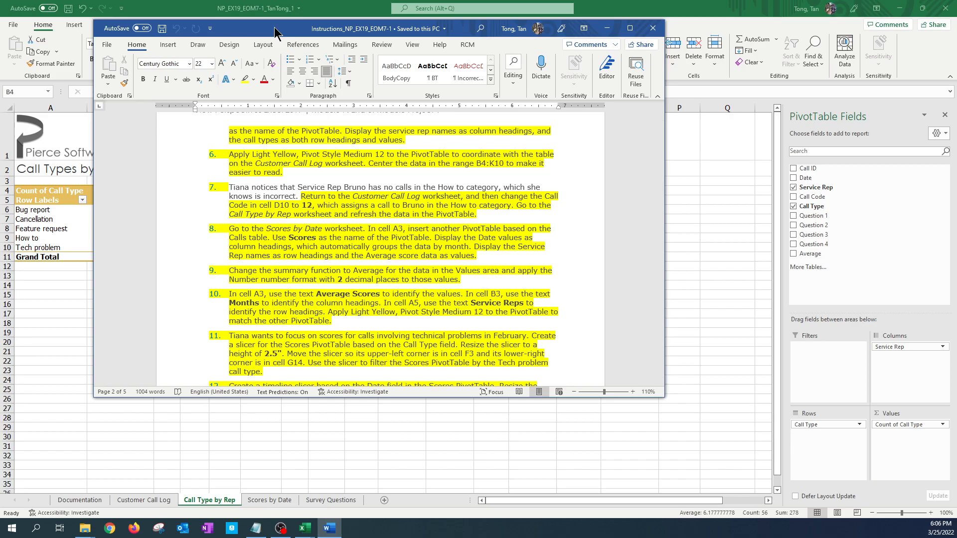
left_click_drag(283, 30, 0, 50)
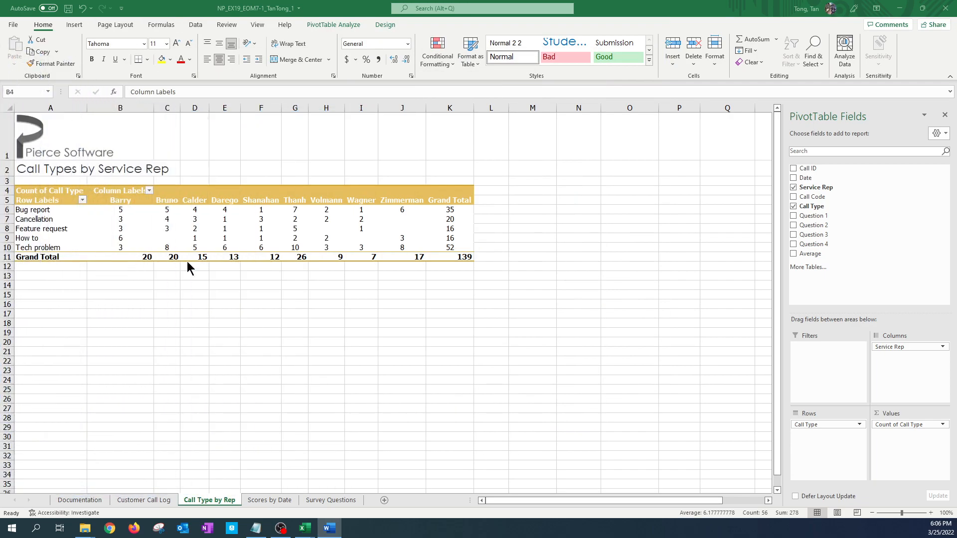
- Change the call code in cell D10 of the Customer Call Log worksheet to 12
left_click(169, 238)
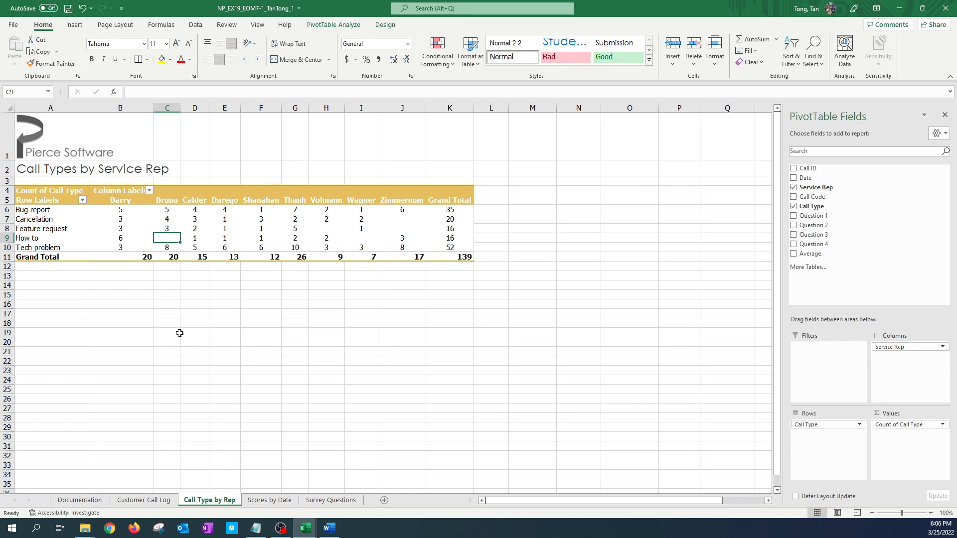
left_click(139, 499)
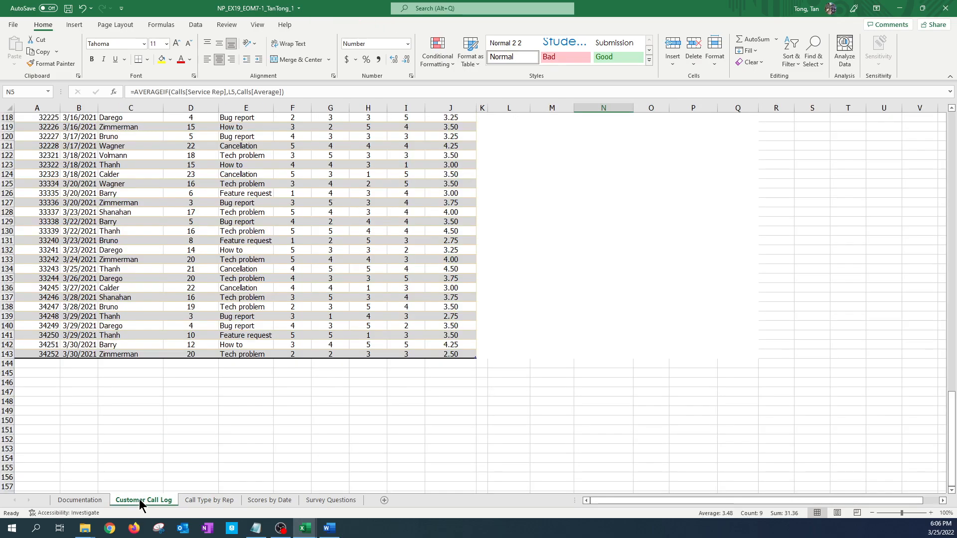
scroll(154, 142, "up", 20)
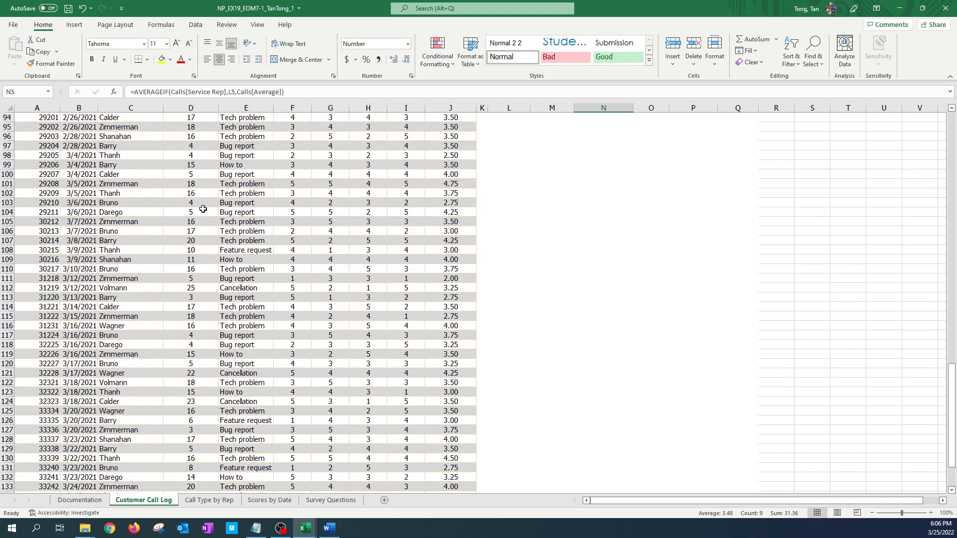
scroll(202, 223, "up", 18)
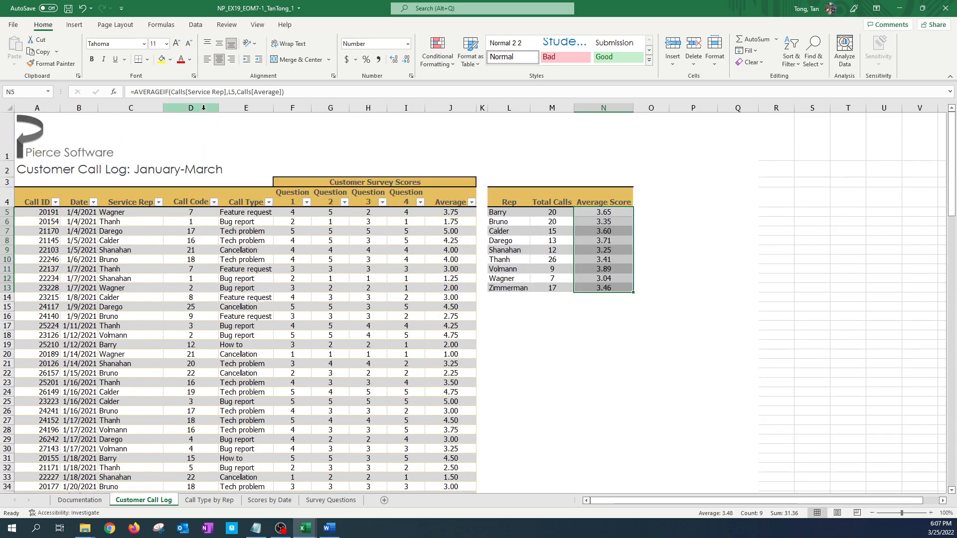
left_click(197, 262)
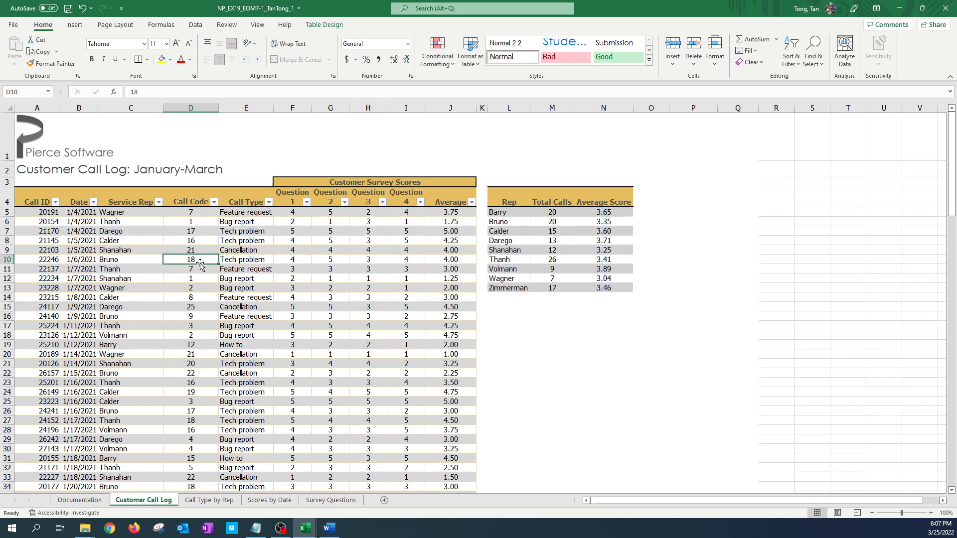
type("12")
key("Return")
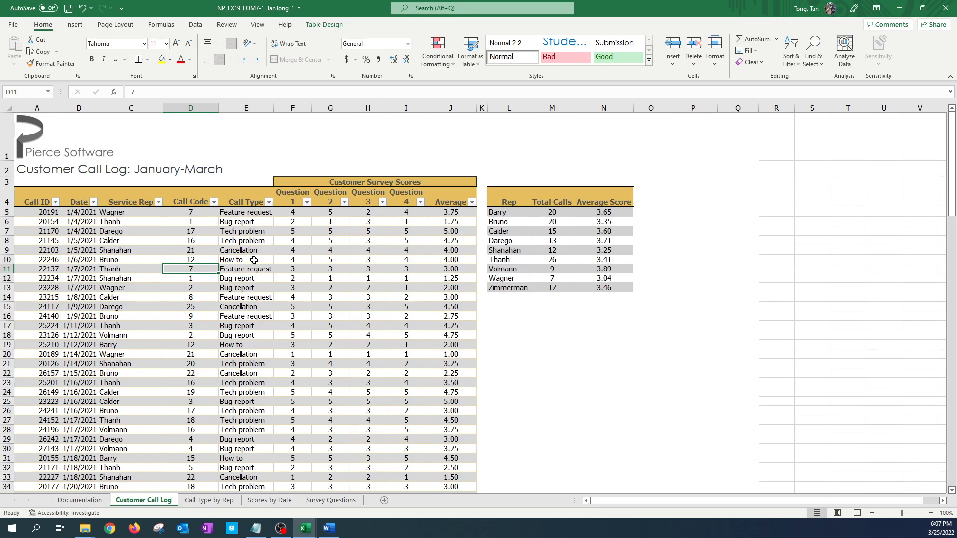
- Refresh the PivotTable data on the Call Type by Rep worksheet
left_click(199, 500)
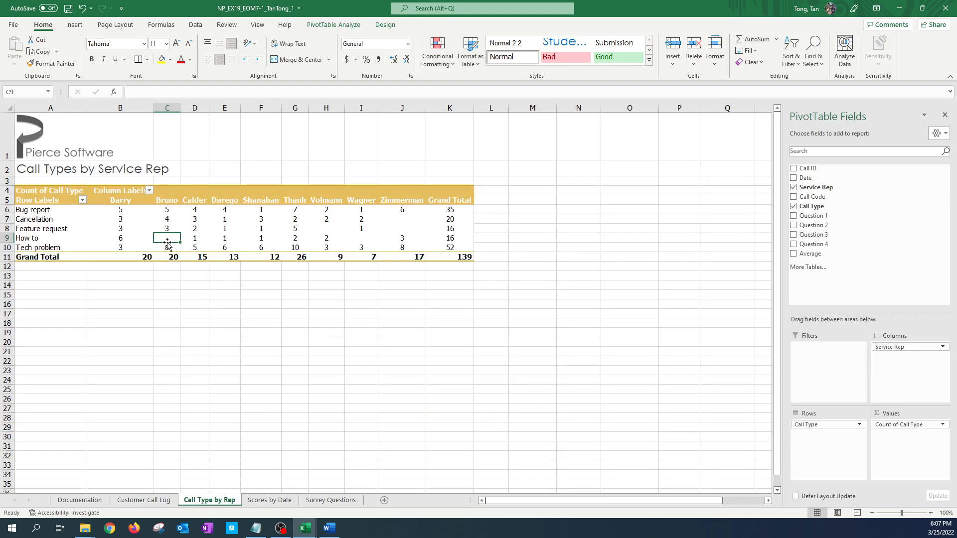
left_click(199, 26)
left_click(177, 57)
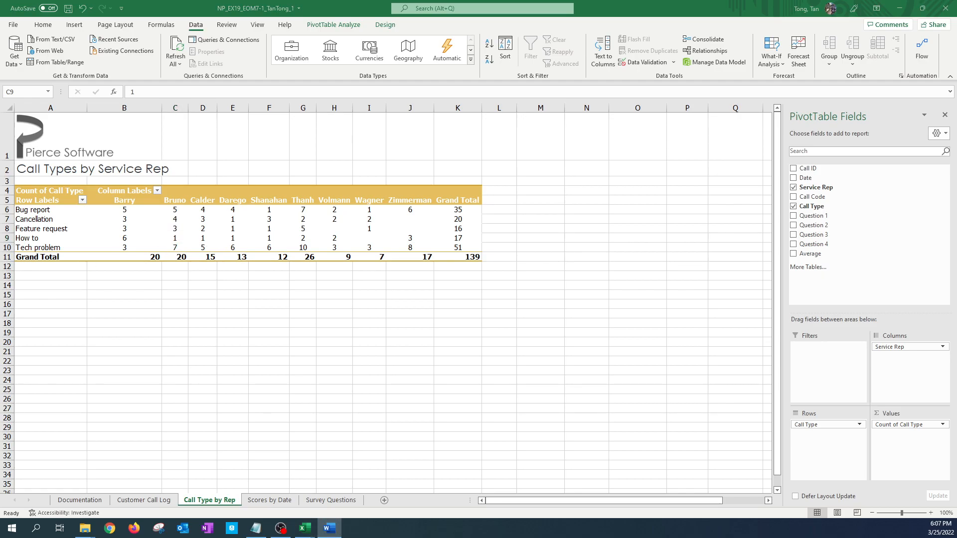
- Switch to the Word instructions and read step 8 about inserting the Scores PivotTable
left_click(329, 528)
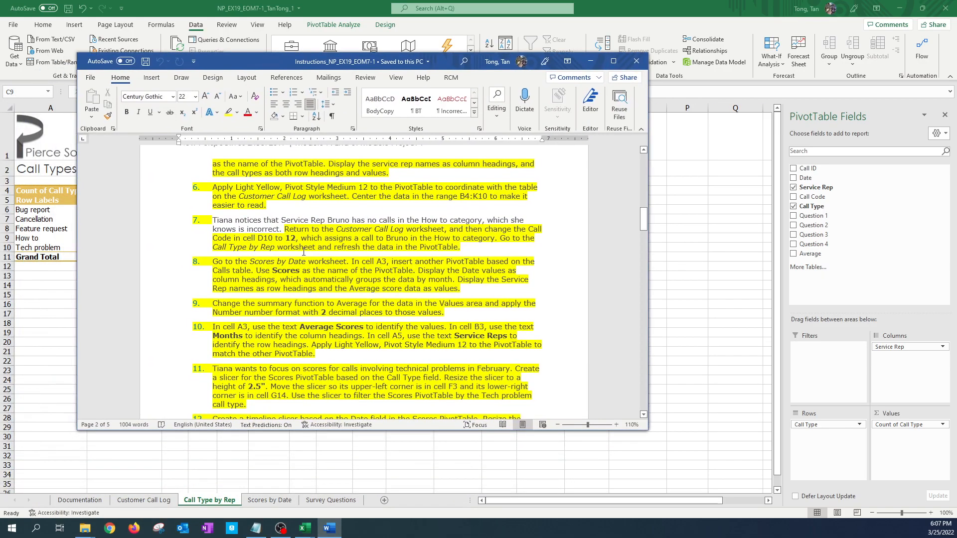
scroll(252, 213, "down", 2)
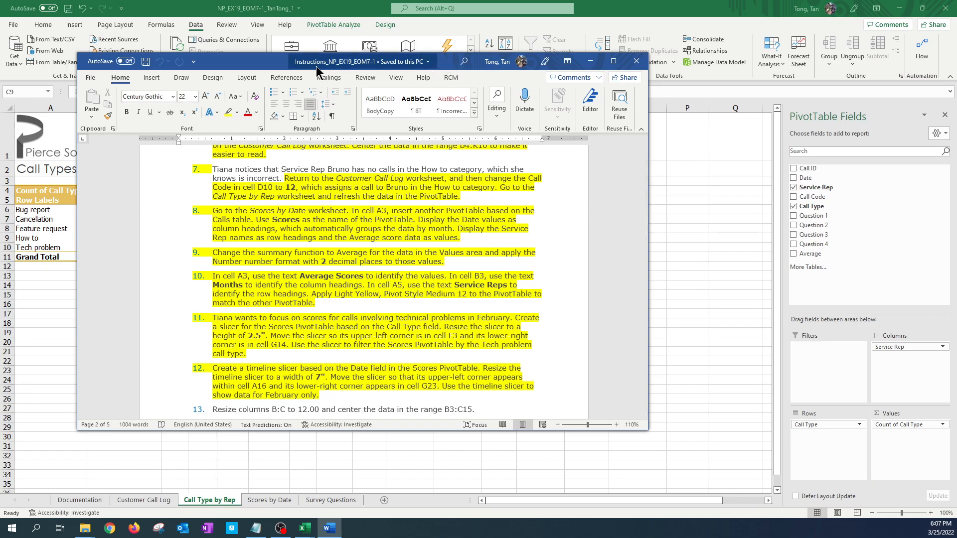
left_click_drag(242, 64, 0, 53)
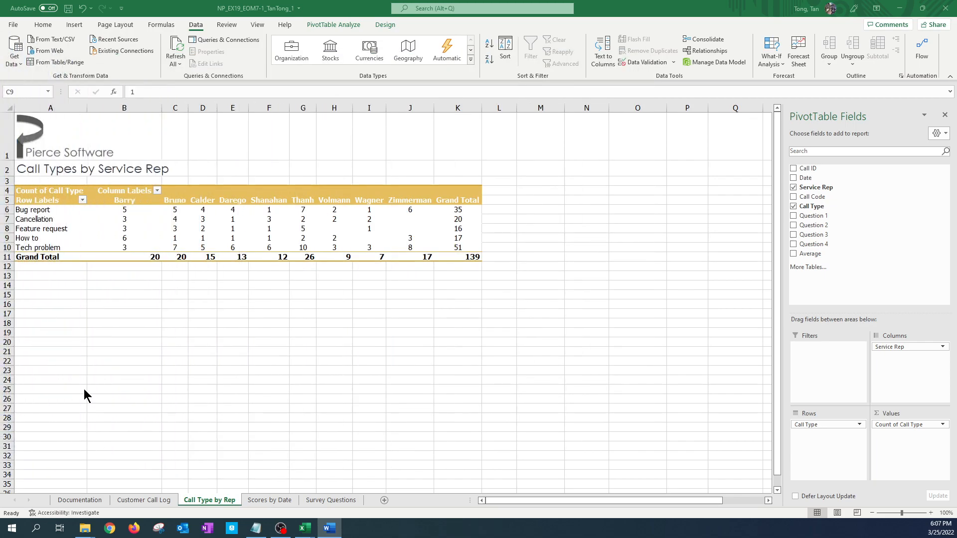
- Insert a PivotTable based on the Calls table in cell A3 of the Scores by Date worksheet
left_click(280, 500)
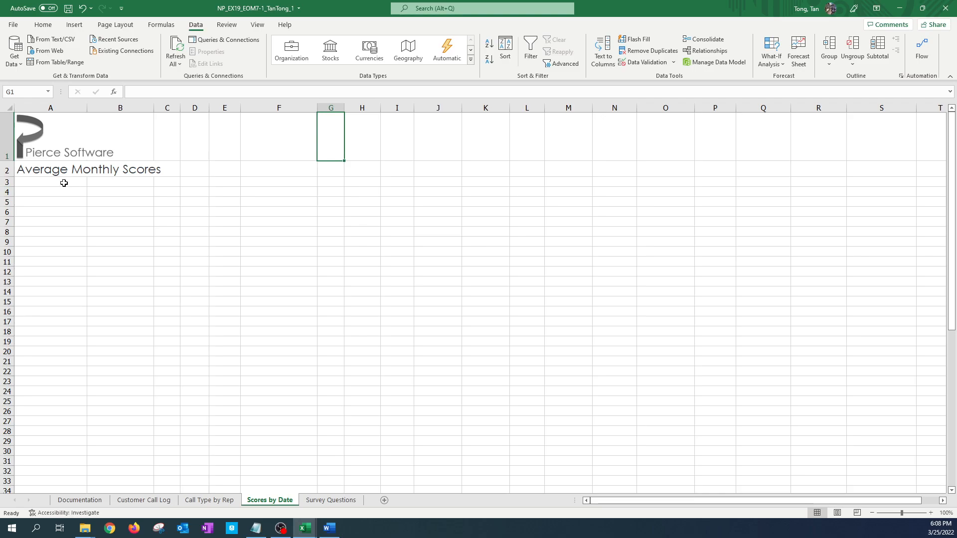
left_click(63, 183)
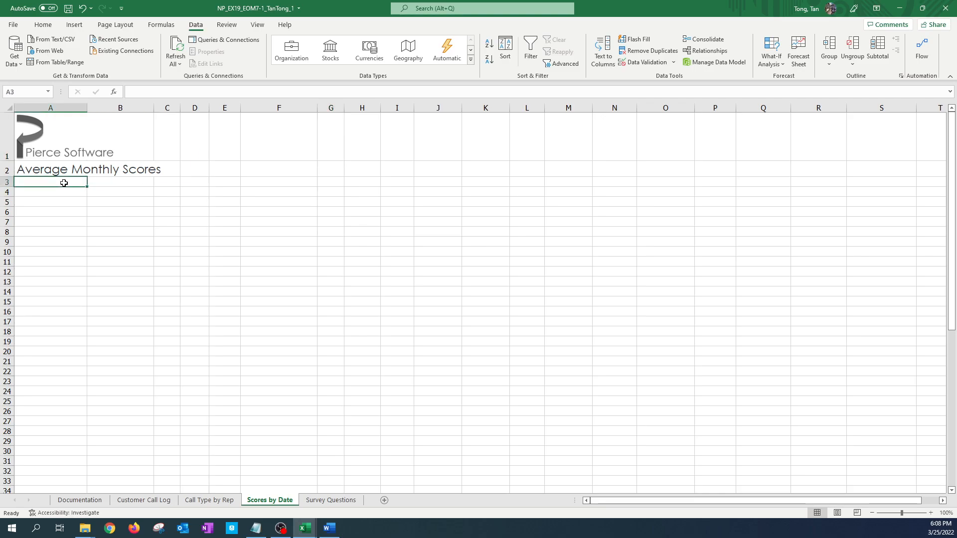
left_click(74, 24)
left_click(21, 49)
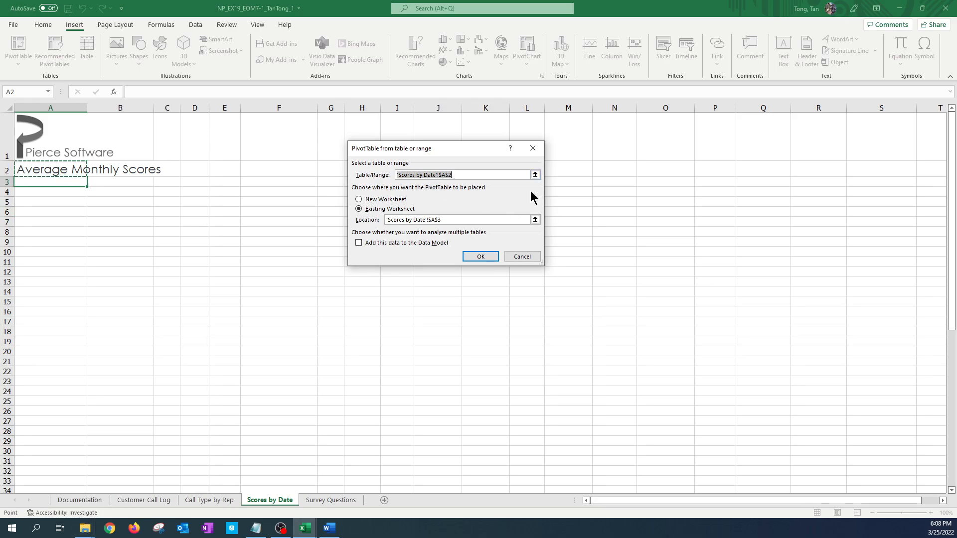
left_click(465, 173)
left_click_drag(464, 173, 396, 176)
type("Calls")
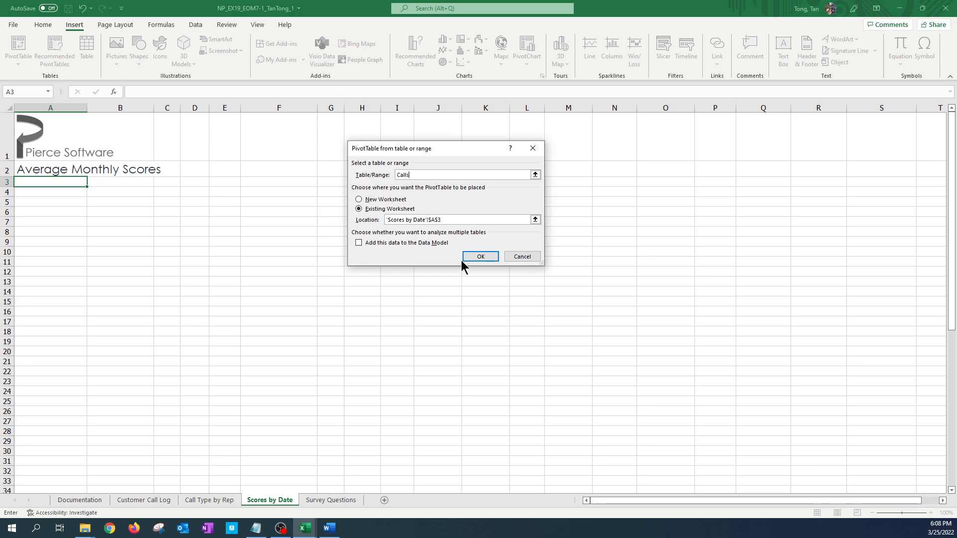
left_click(488, 256)
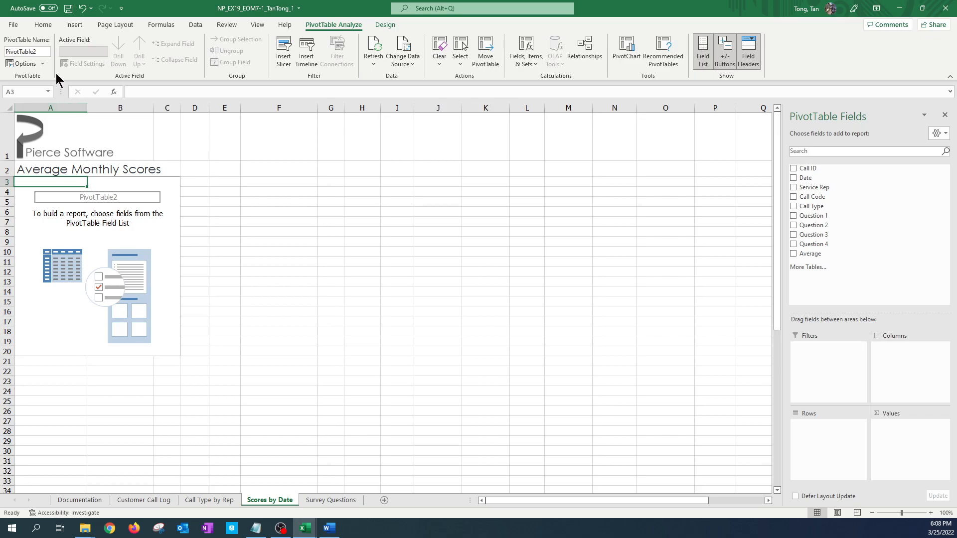
- Name the new PivotTable Scores
left_click(40, 53)
double_click(40, 53)
type("Scores")
key("Return")
- Lay out the Scores PivotTable with Date as columns, Service Rep as rows and Average as values
left_click(913, 350)
left_click_drag(811, 179, 897, 348)
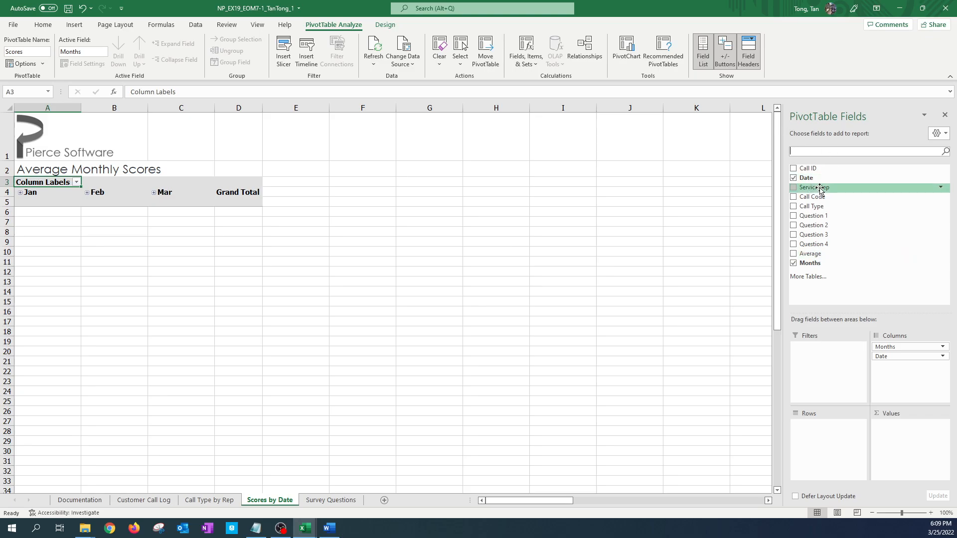
left_click_drag(814, 191, 824, 434)
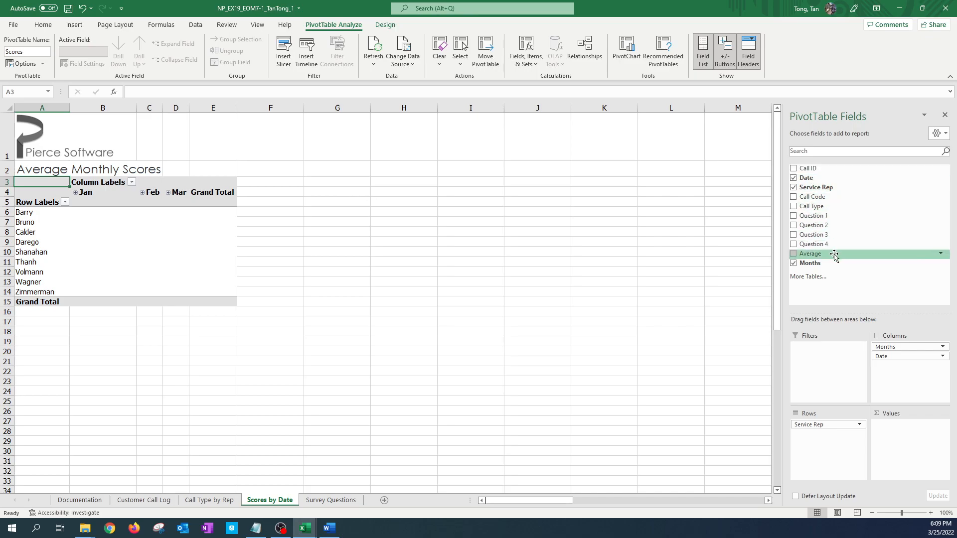
left_click_drag(834, 255, 906, 427)
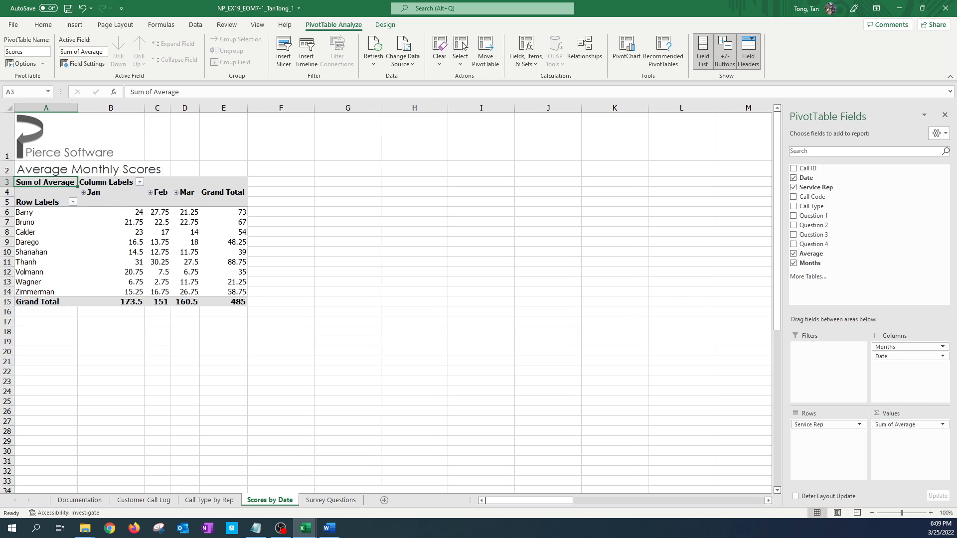
- Switch to the Word instructions and read step 9 about the summary function and number format
key("alt+Tab")
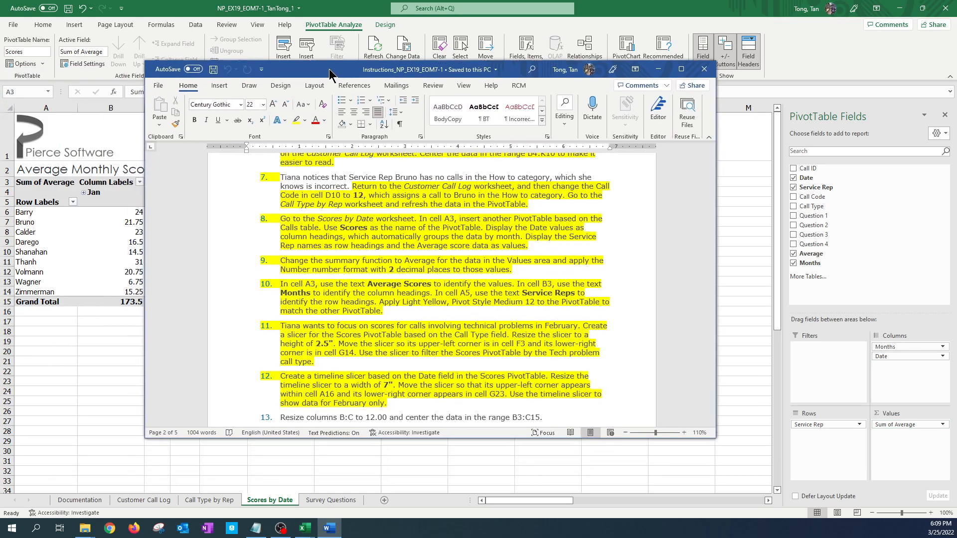
scroll(321, 276, "up", 2)
scroll(321, 259, "down", 1)
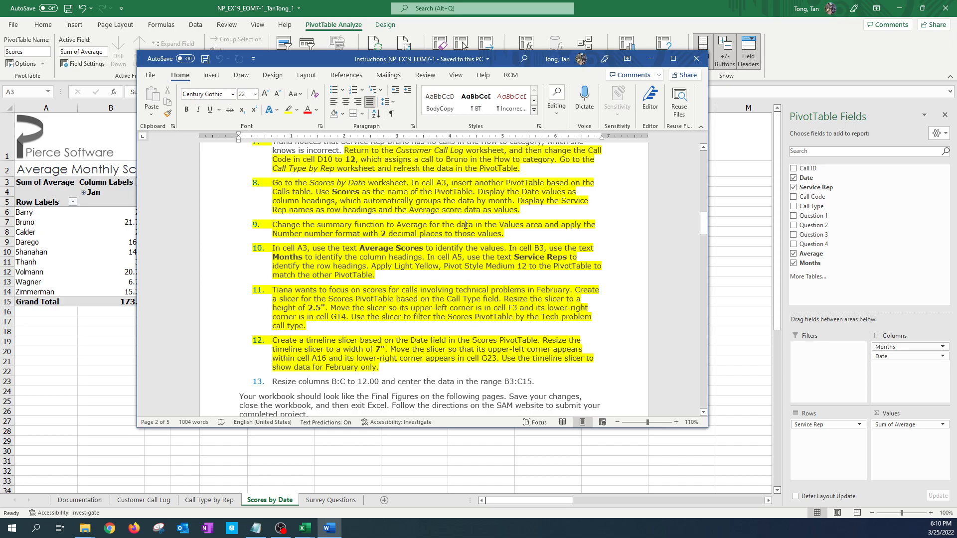
left_click(344, 49)
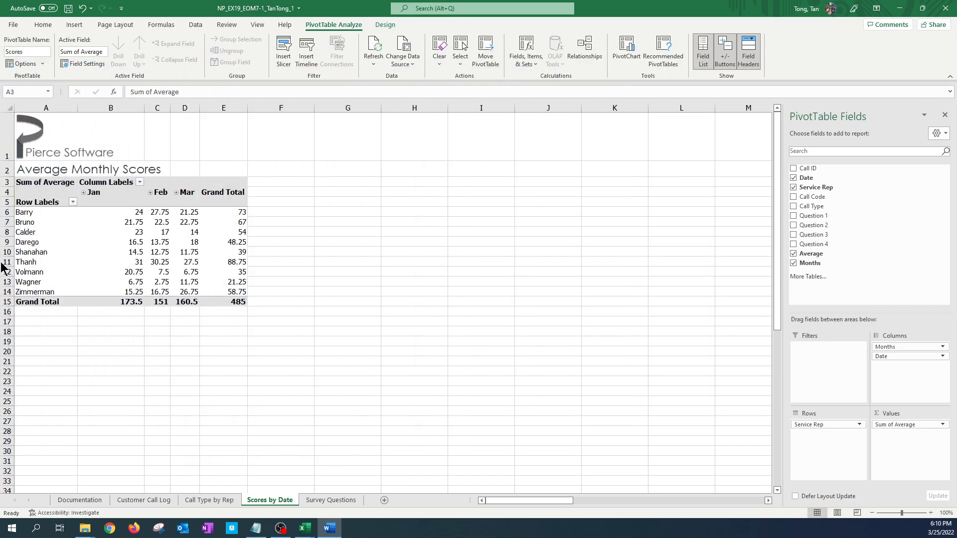
- Set the summary function of the Average values field in the Scores PivotTable to Average
left_click(193, 229)
left_click_drag(114, 213, 232, 299)
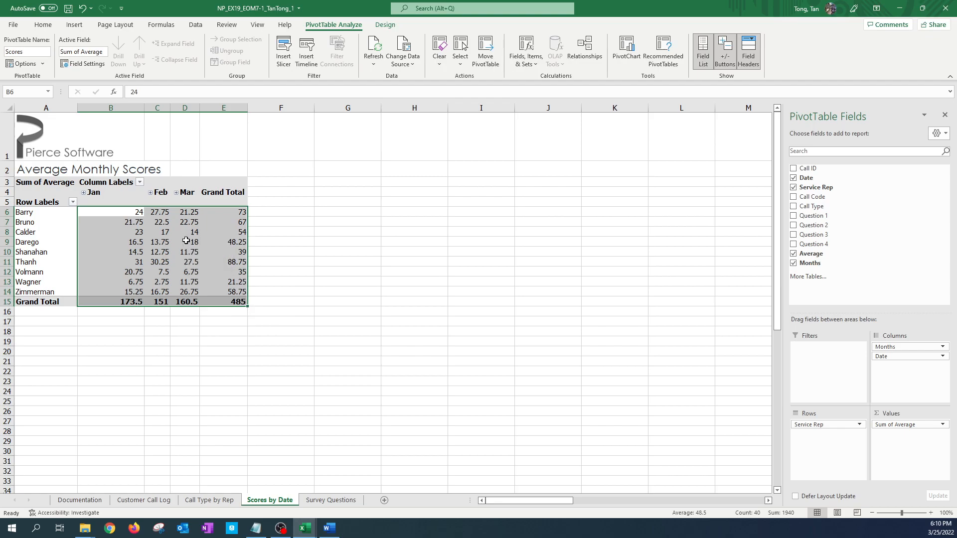
left_click(107, 213)
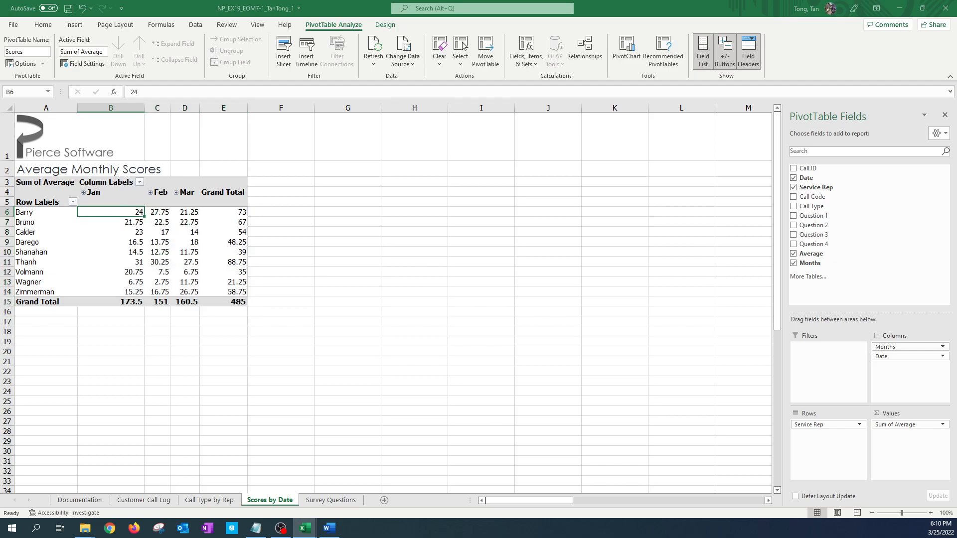
key("alt+Tab")
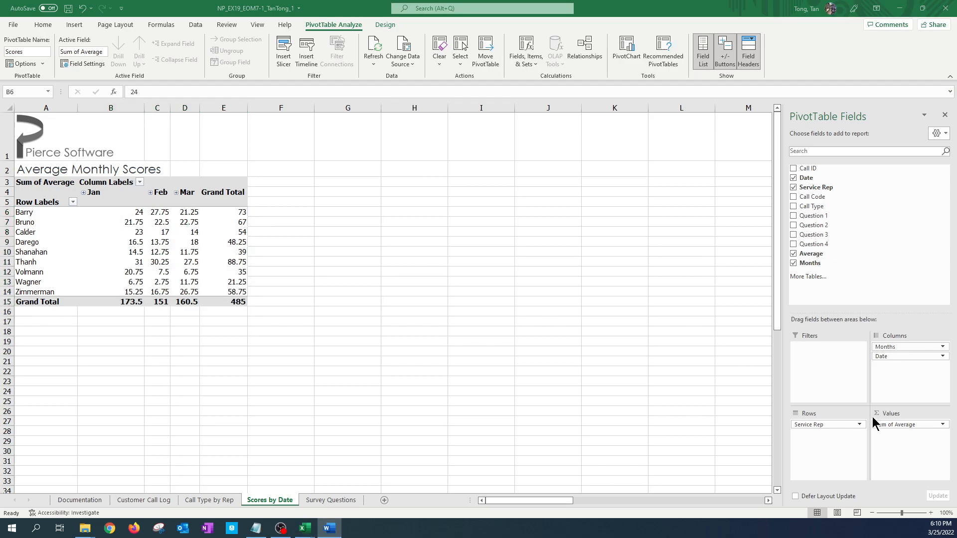
left_click(902, 428)
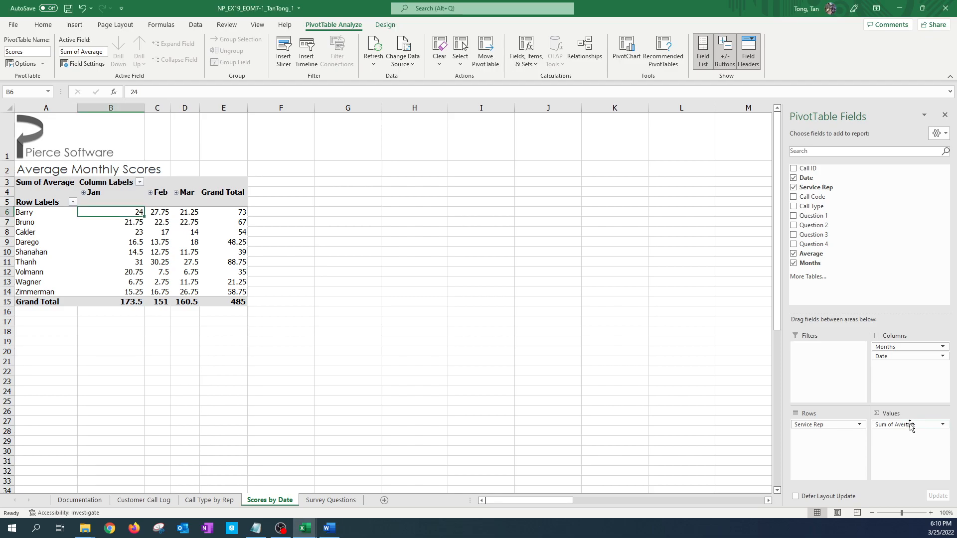
left_click(943, 425)
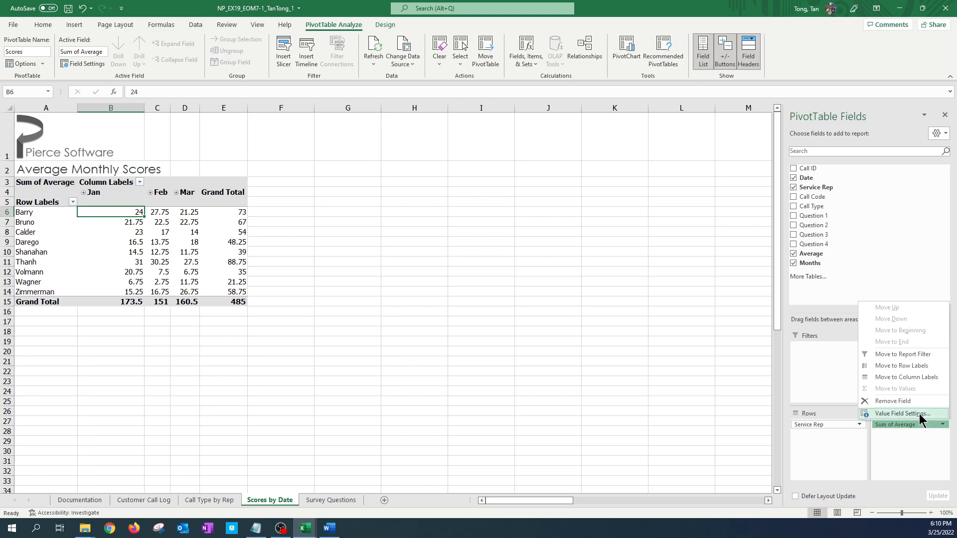
left_click(920, 414)
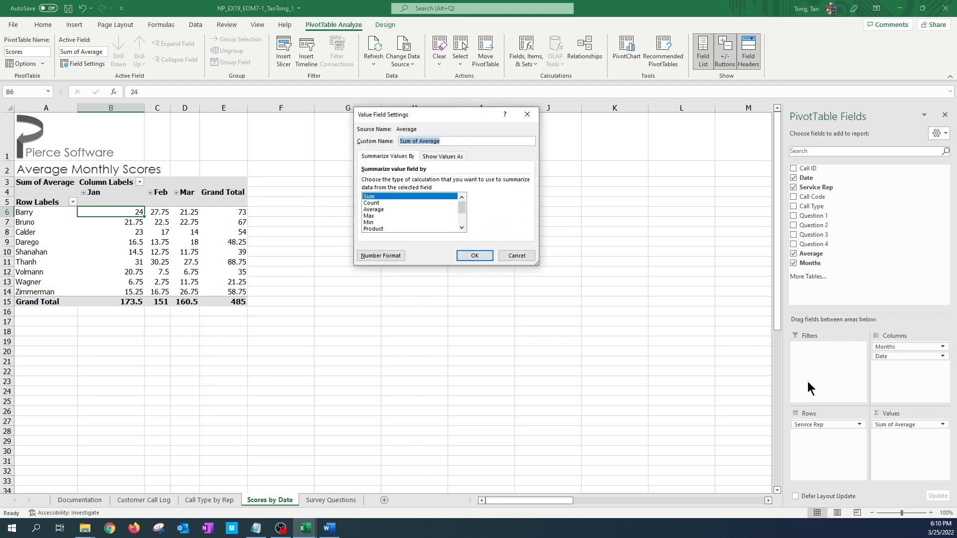
left_click(378, 210)
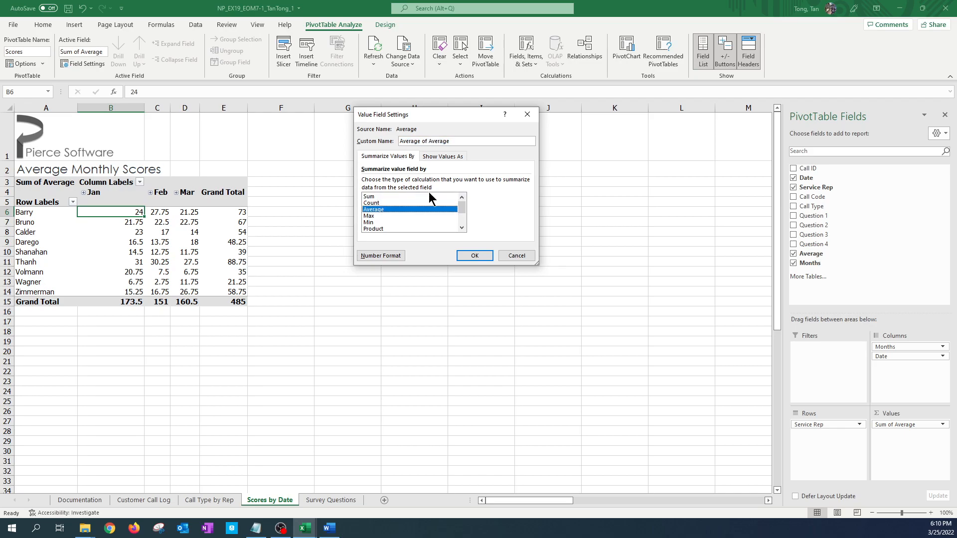
- Apply the Number format with 2 decimal places to the values field and accept the field settings
left_click(386, 255)
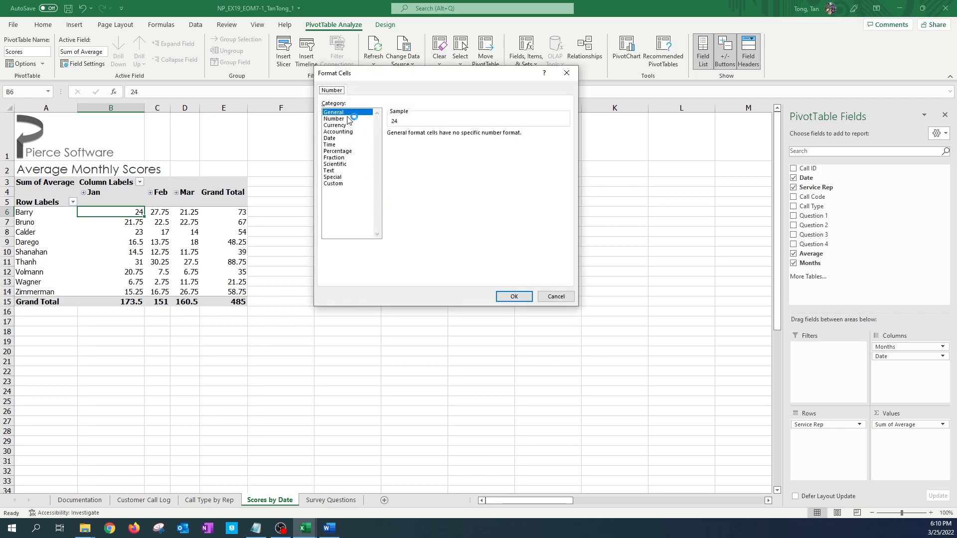
left_click(343, 119)
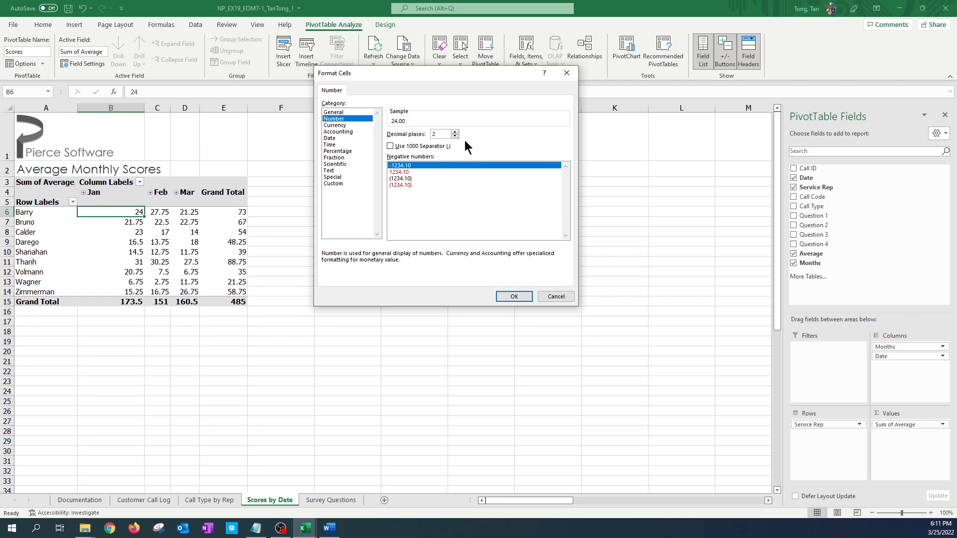
left_click(514, 298)
left_click(474, 256)
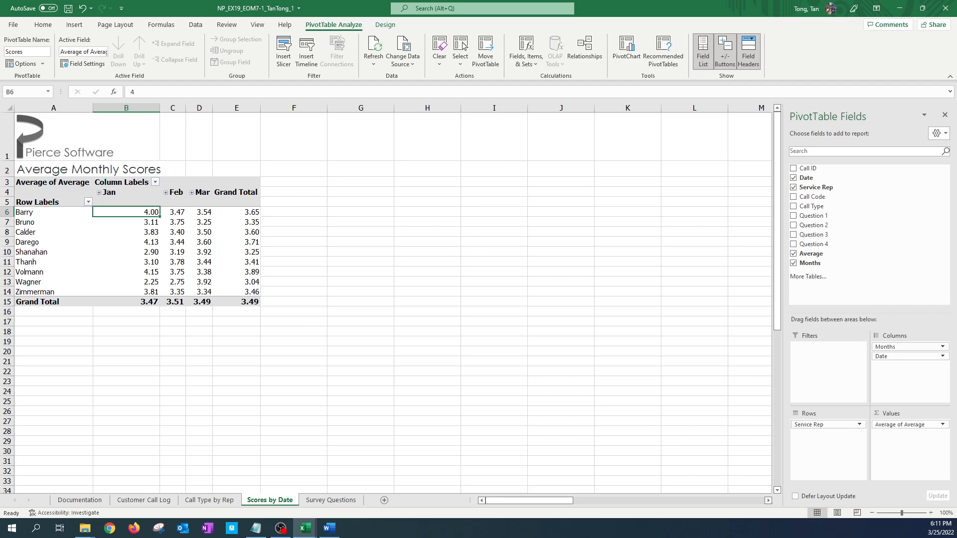
- Switch to the Word instructions and read step 10 about the PivotTable's heading texts and style
key("alt+Tab")
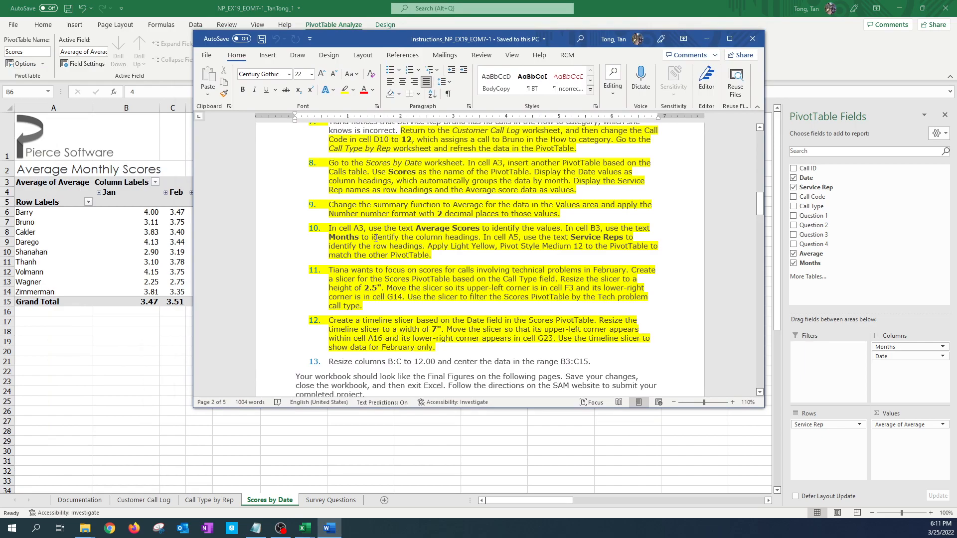
left_click(356, 238)
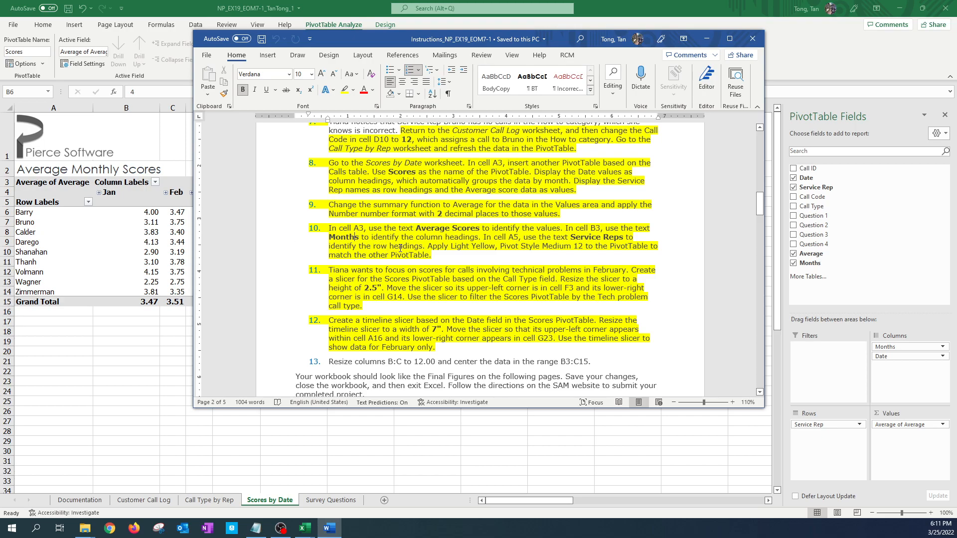
left_click_drag(388, 41, 0, 80)
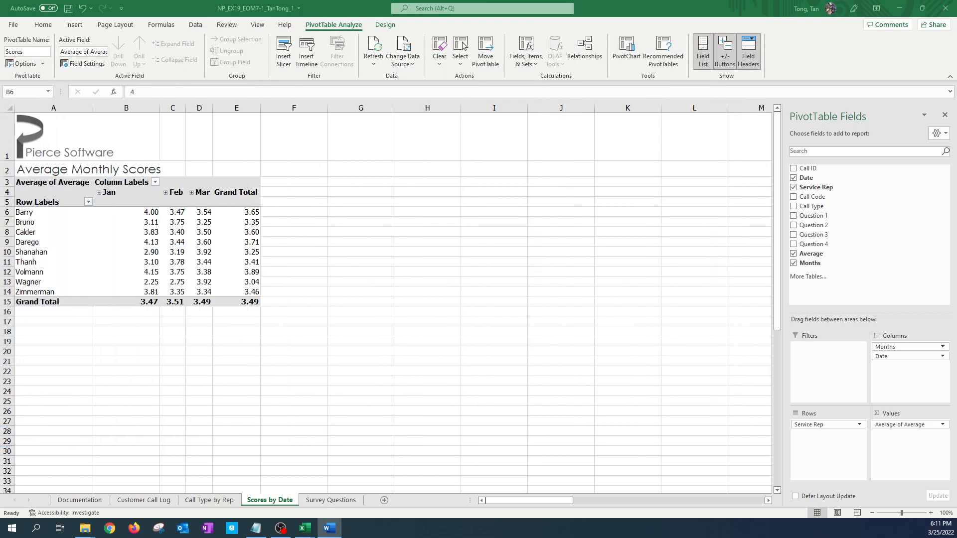
- Change the values heading in cell A3 of the Scores PivotTable to "Average Scores"
left_click(85, 189)
left_click(76, 182)
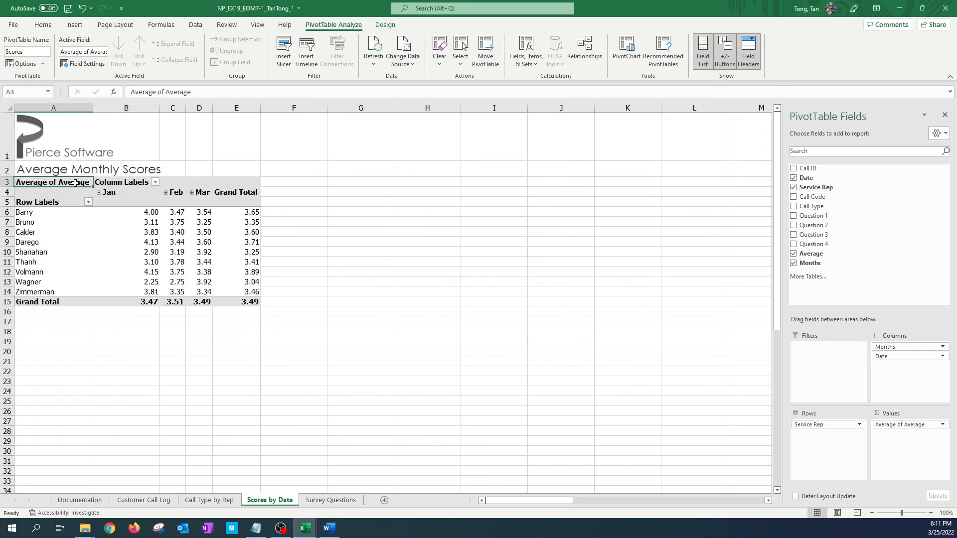
left_click(125, 188)
left_click(124, 182)
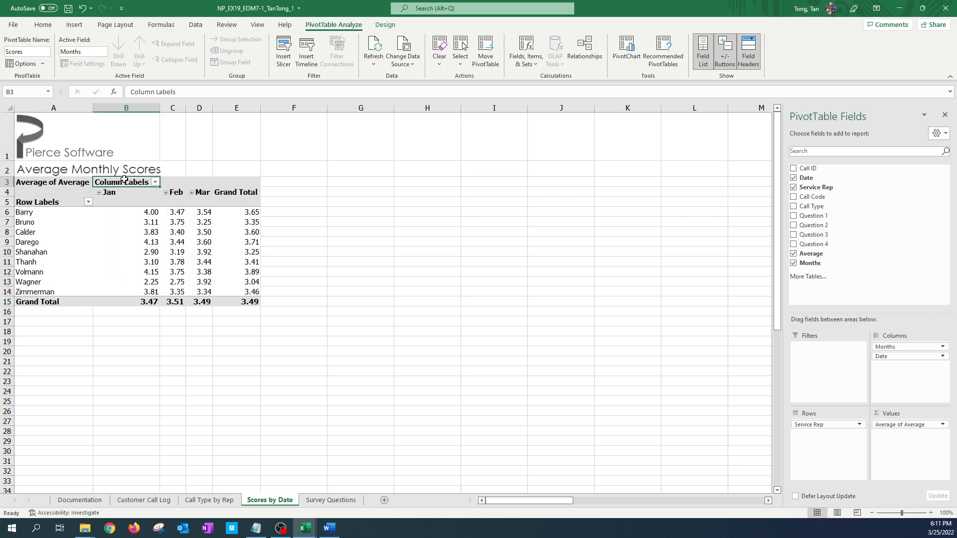
left_click(54, 201)
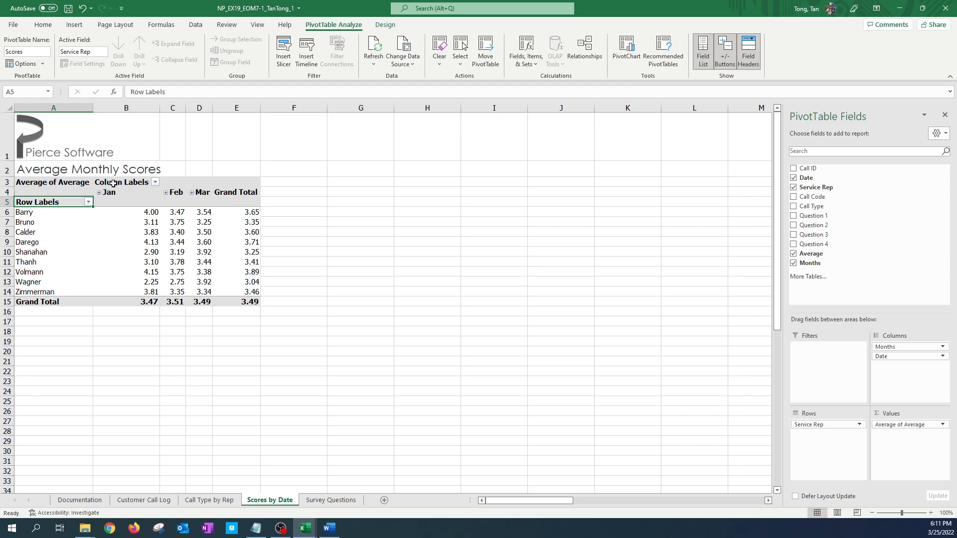
left_click(77, 182)
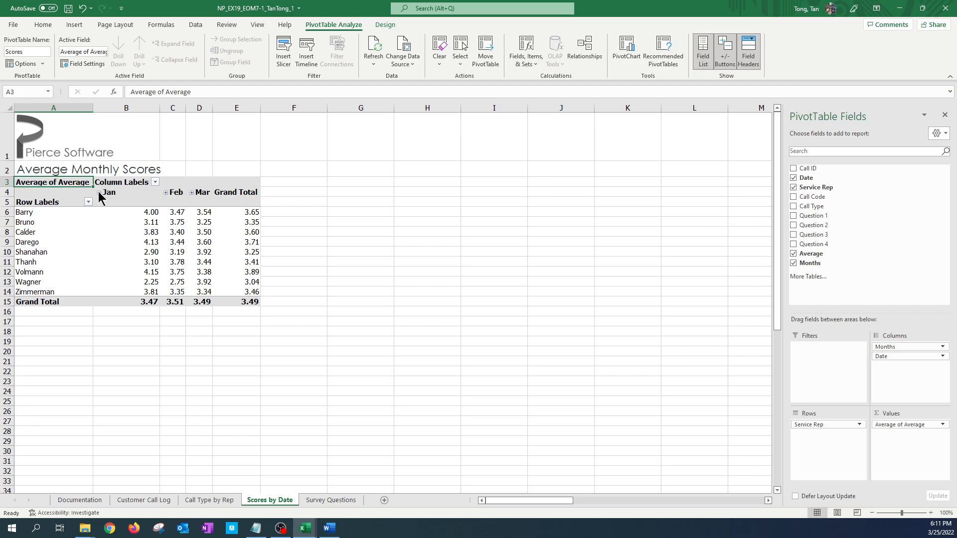
type("Average Sc")
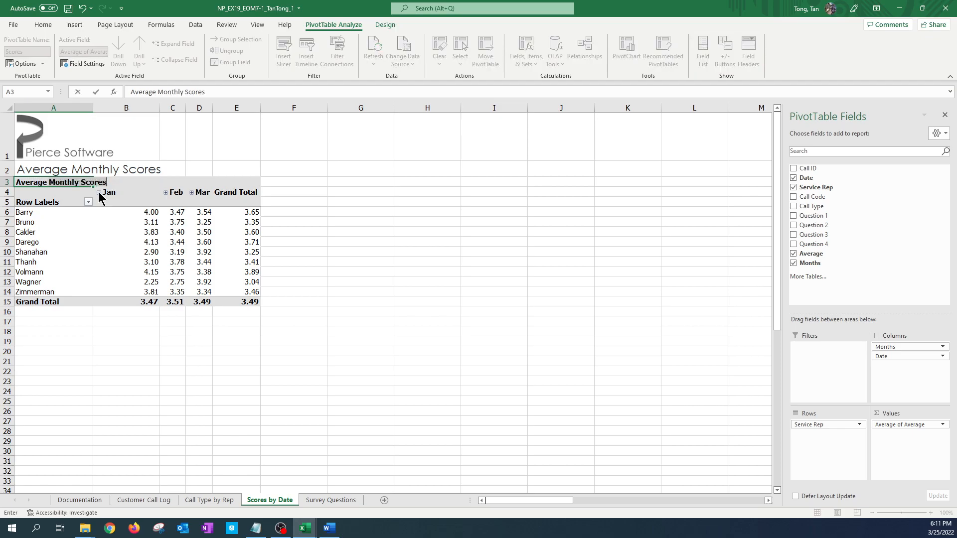
type("ores")
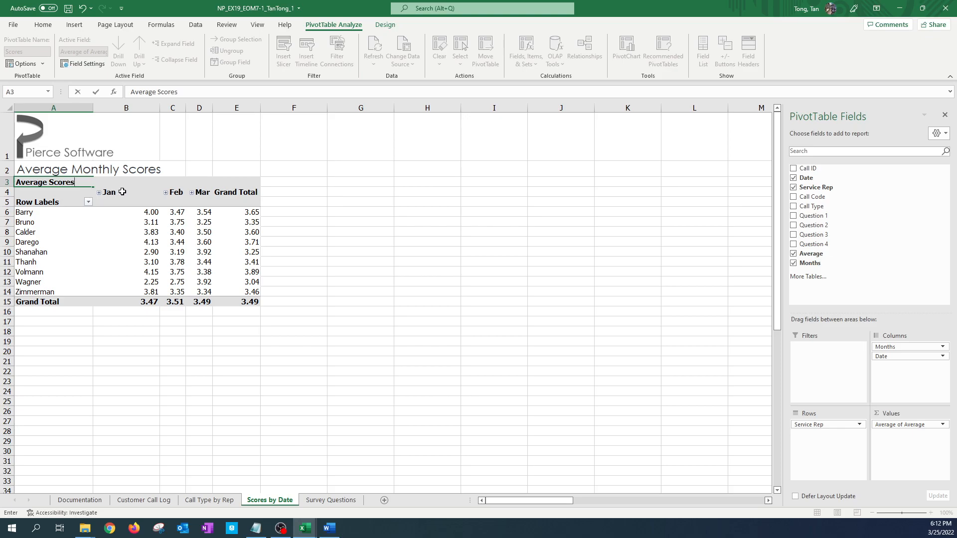
key("F2")
left_click(124, 212)
- Change the column heading label in cell B3 to "Months"
left_click(125, 181)
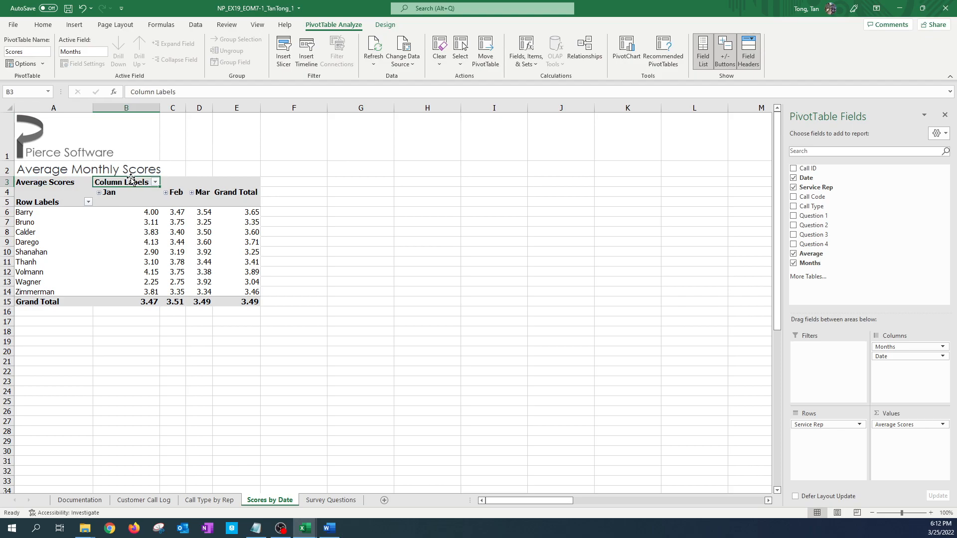
type("Month")
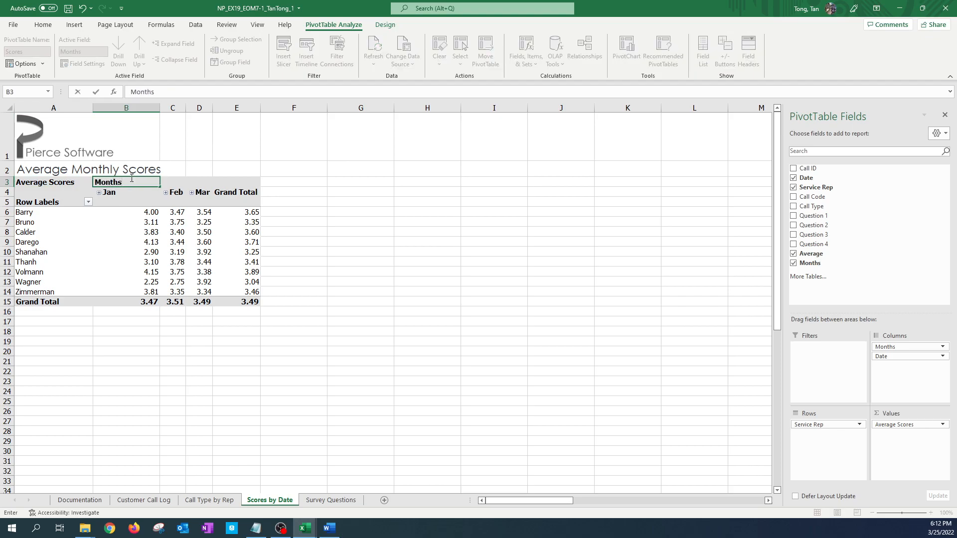
type("s")
key("Return")
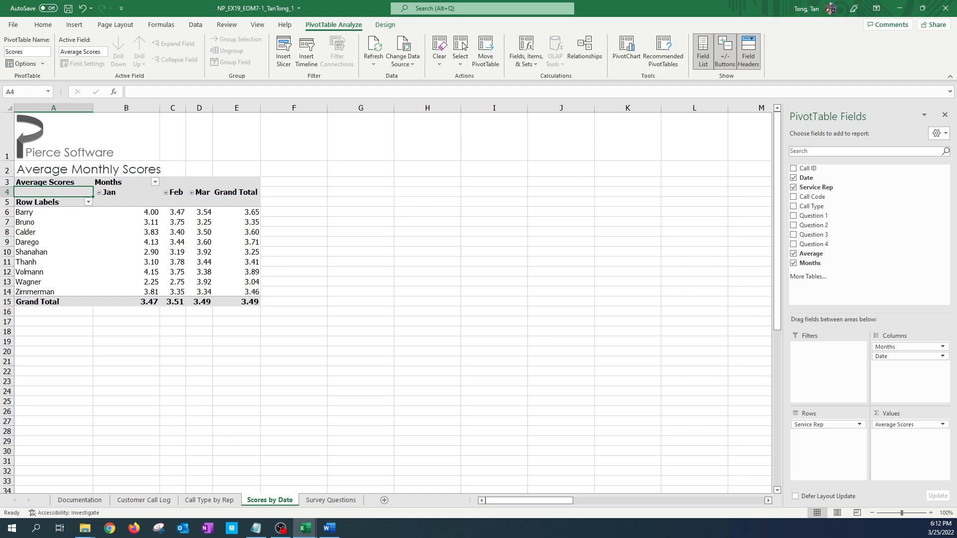
- Change the row heading label in cell A5 to "Service Reps"
left_click(71, 203)
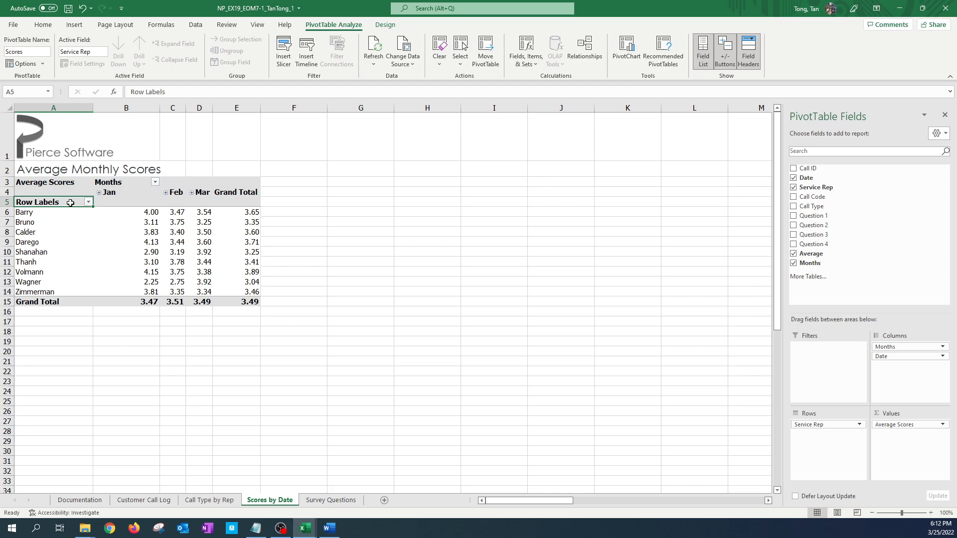
type("Servoce")
key("BackSpace")
key("BackSpace")
key("BackSpace")
type("ice Reps")
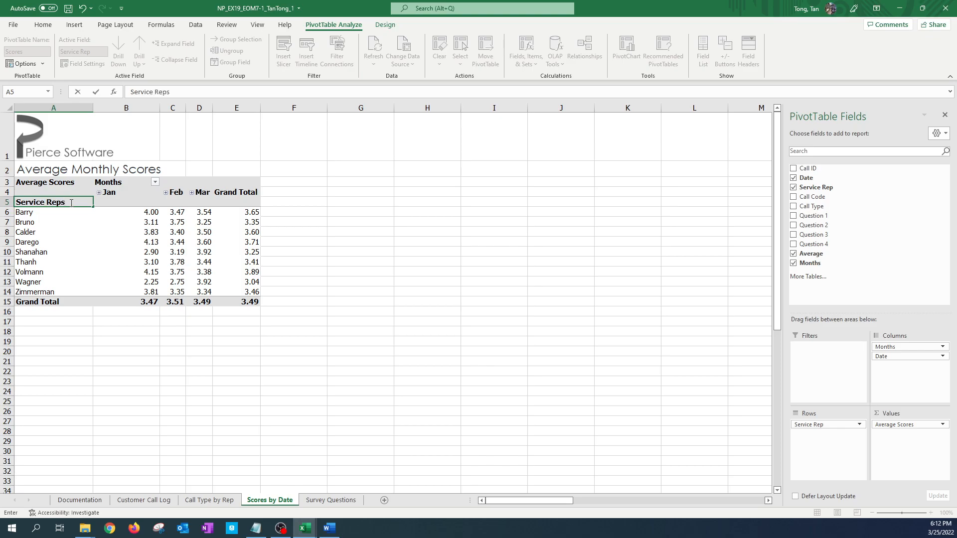
key("Return")
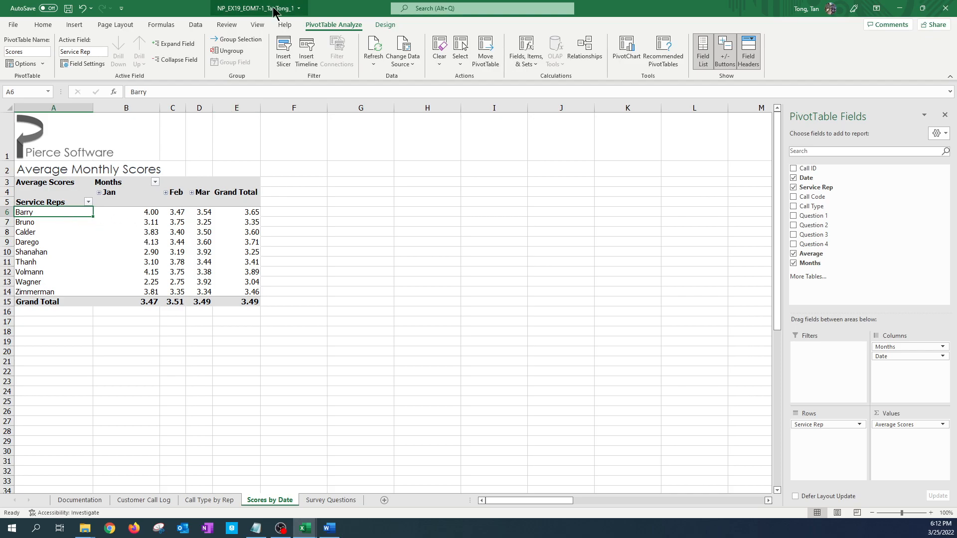
- Apply the Light Yellow, Pivot Style Medium 12 style to the Scores PivotTable
left_click(385, 25)
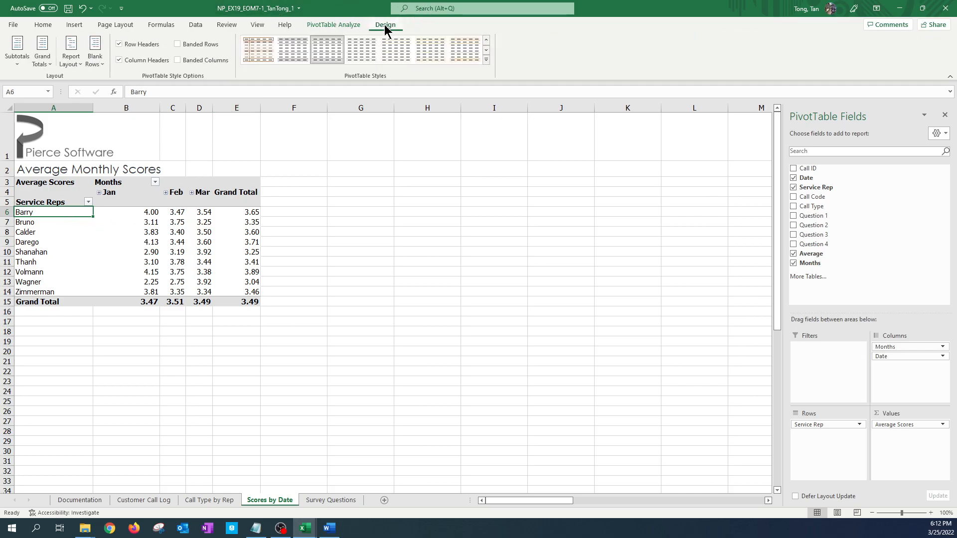
left_click(486, 59)
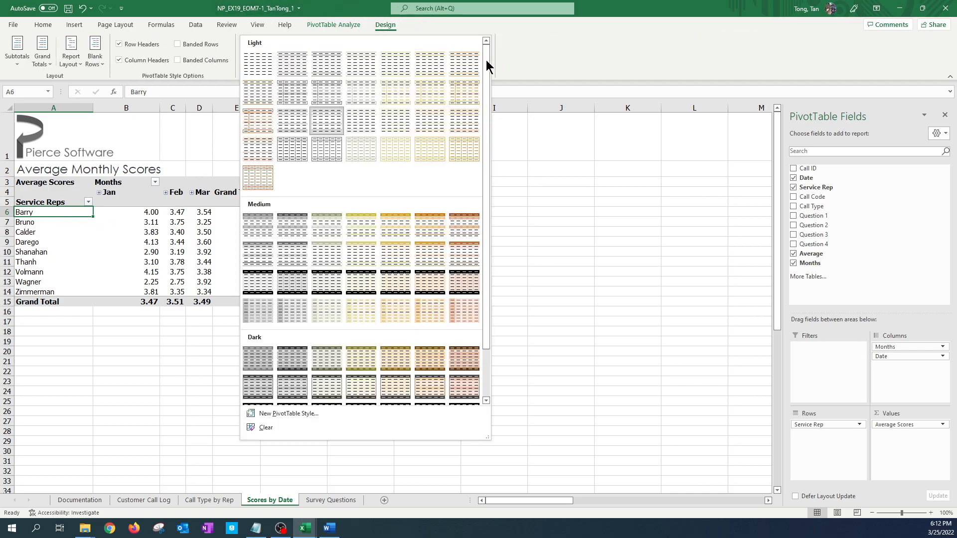
left_click(387, 257)
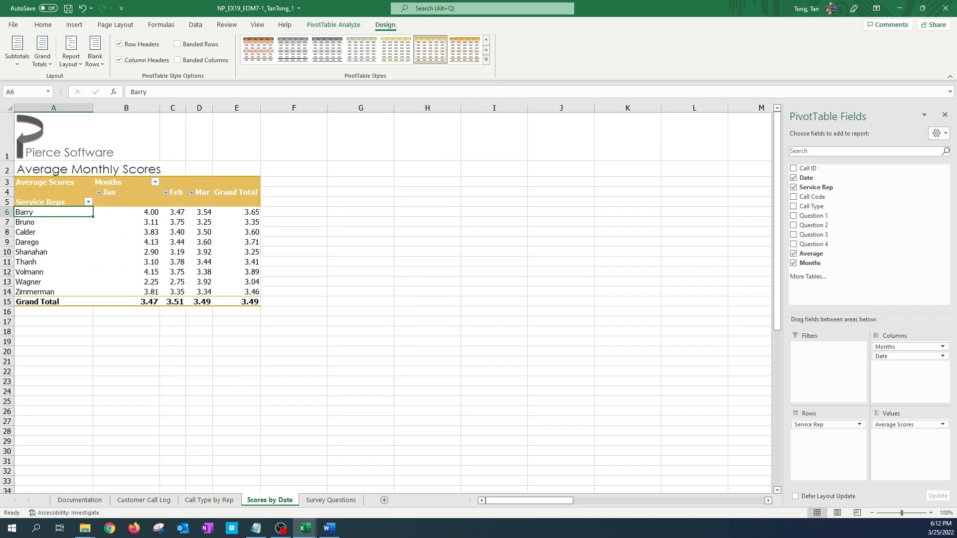
- Switch to the Word instructions and read step 11 about the Call Type slicer's size, position and filter
left_click_drag(0, 52, 261, 55)
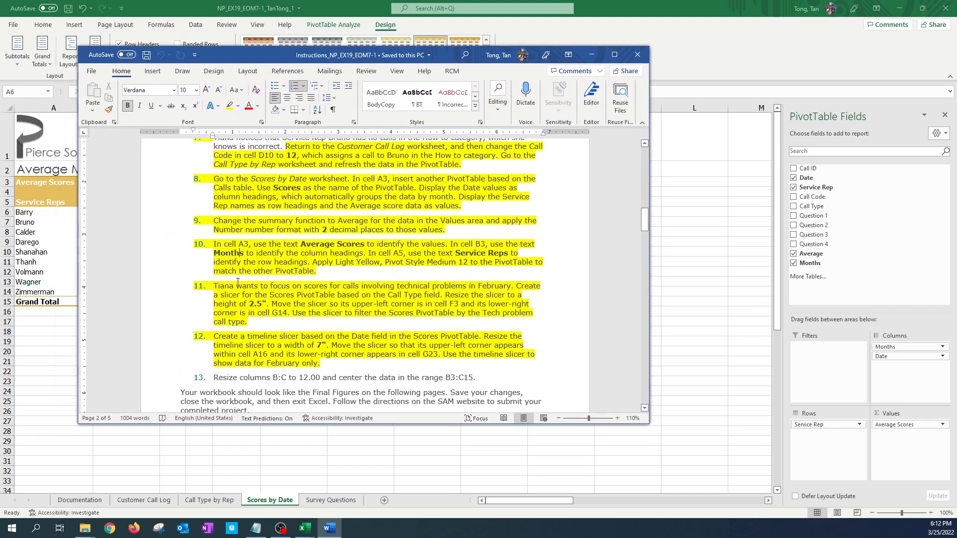
scroll(259, 284, "down", 2)
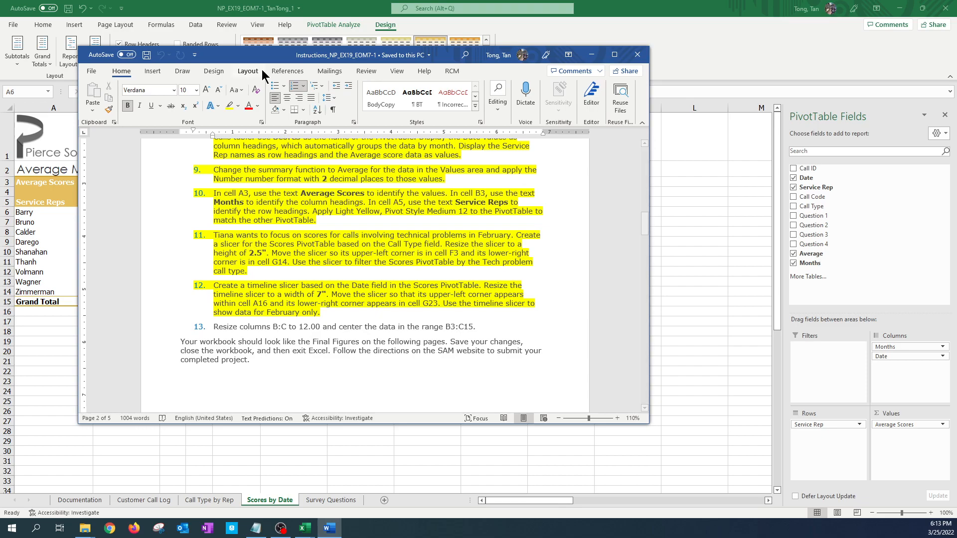
left_click_drag(259, 55, 0, 92)
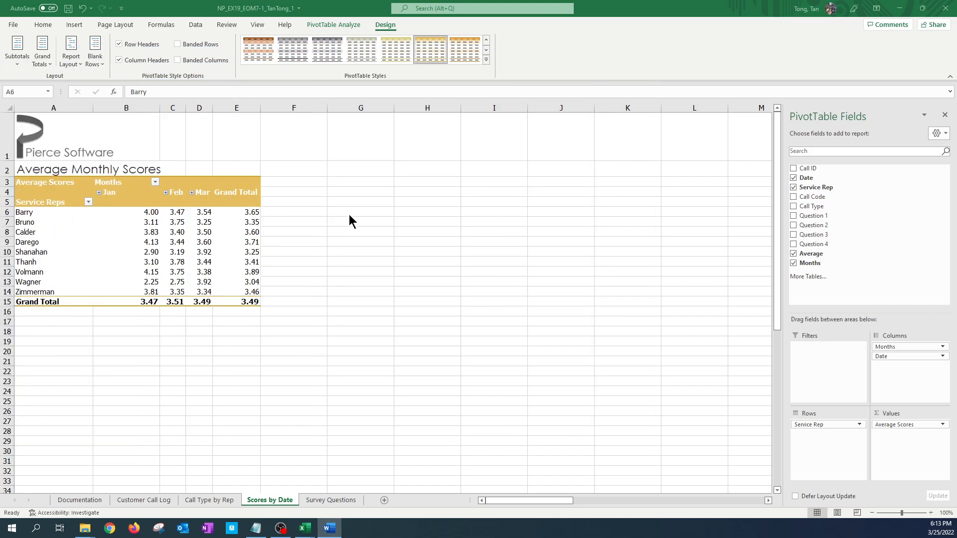
- Insert a slicer for the Scores PivotTable based on the Call Type field
left_click(326, 222)
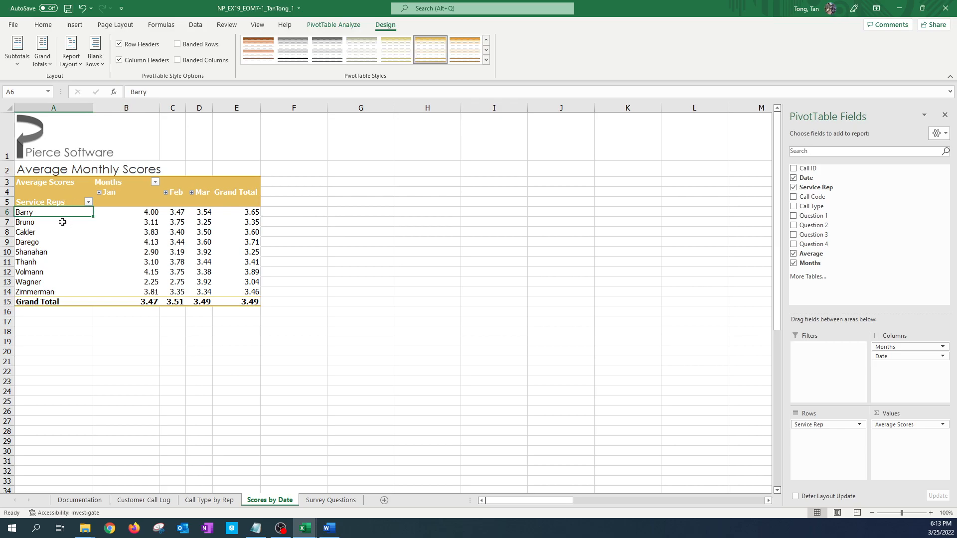
left_click(77, 27)
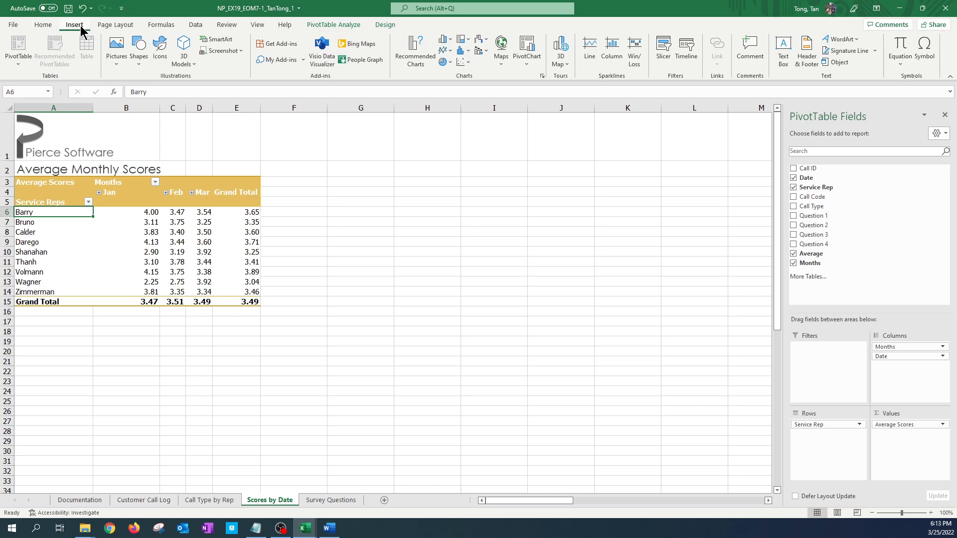
left_click(663, 52)
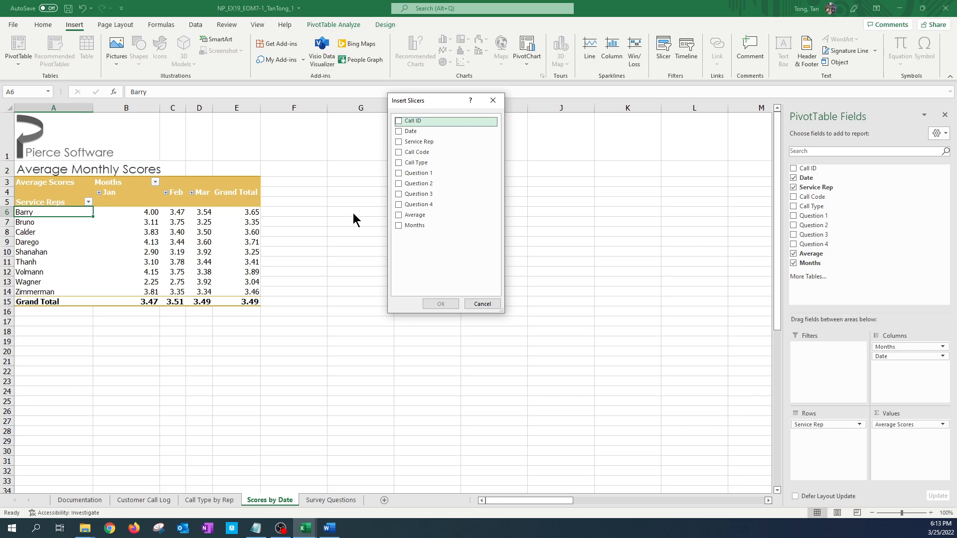
left_click(399, 162)
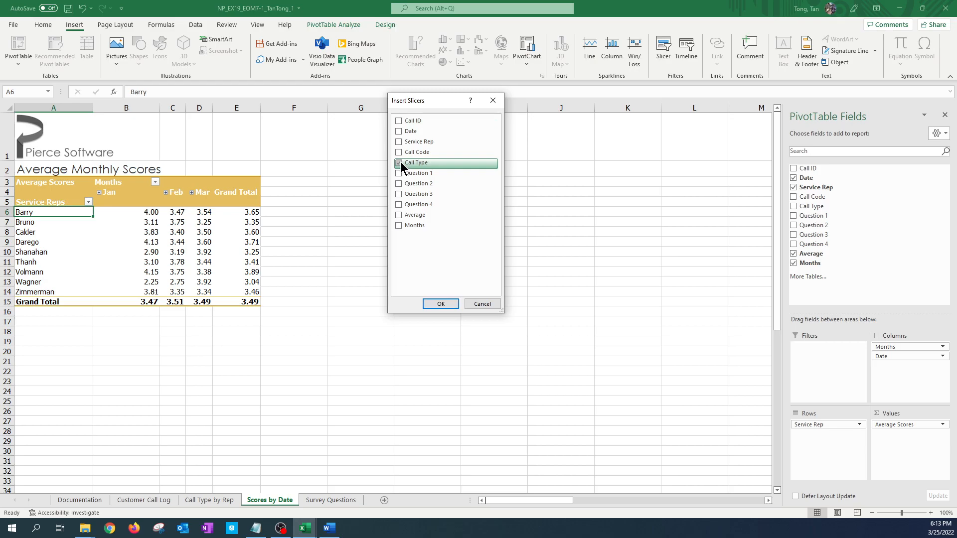
left_click(435, 304)
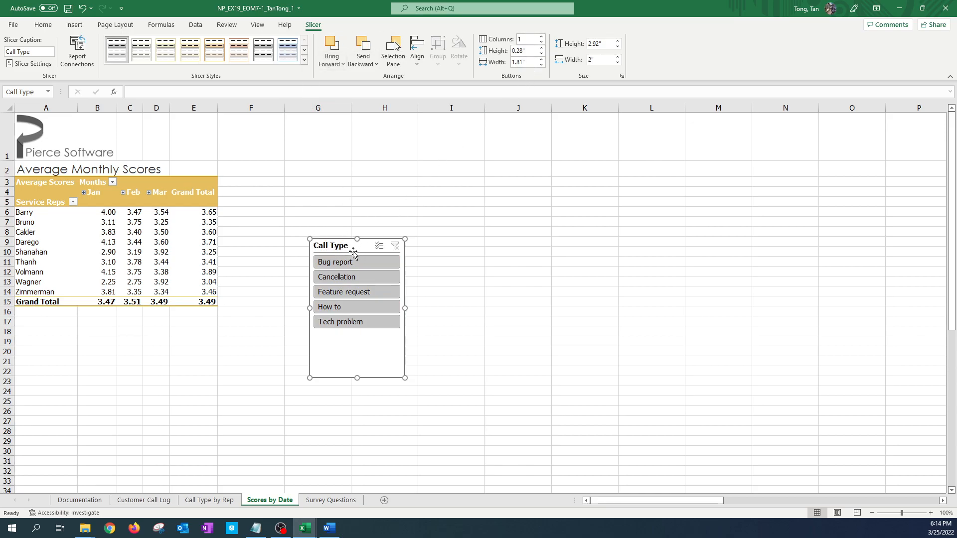
- Set the height of the Call Type slicer to 2.5"
left_click(593, 45)
key("Tab")
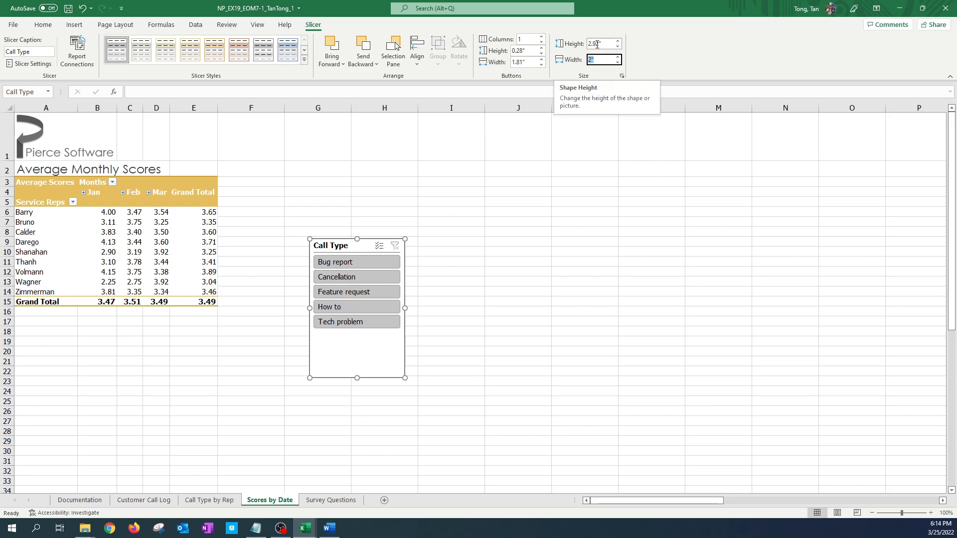
left_click(602, 44)
type("2.5")
key("Return")
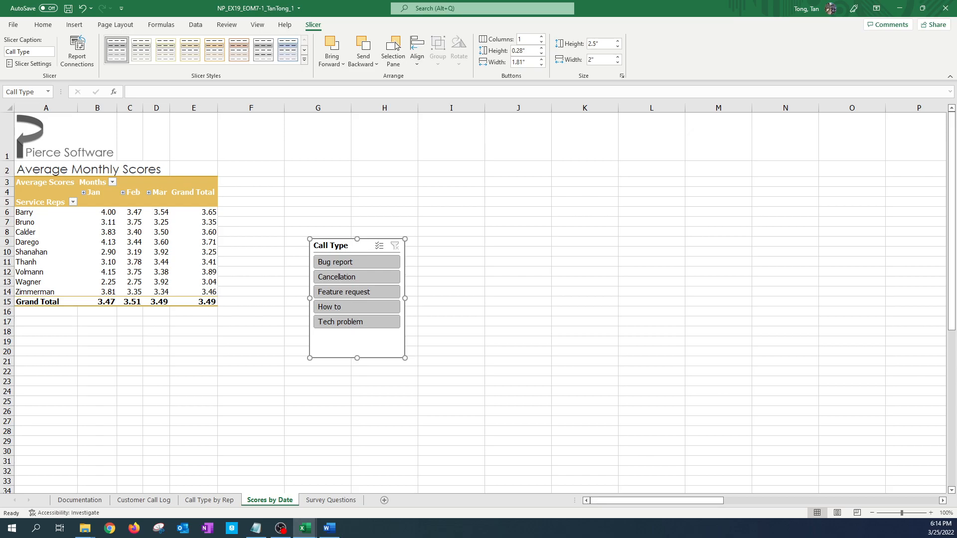
- Move the Call Type slicer's upper-left corner into cell F3 and stretch its lower-right corner into G14, about 2.37" high and 2.66" wide
left_click_drag(341, 242, 257, 187)
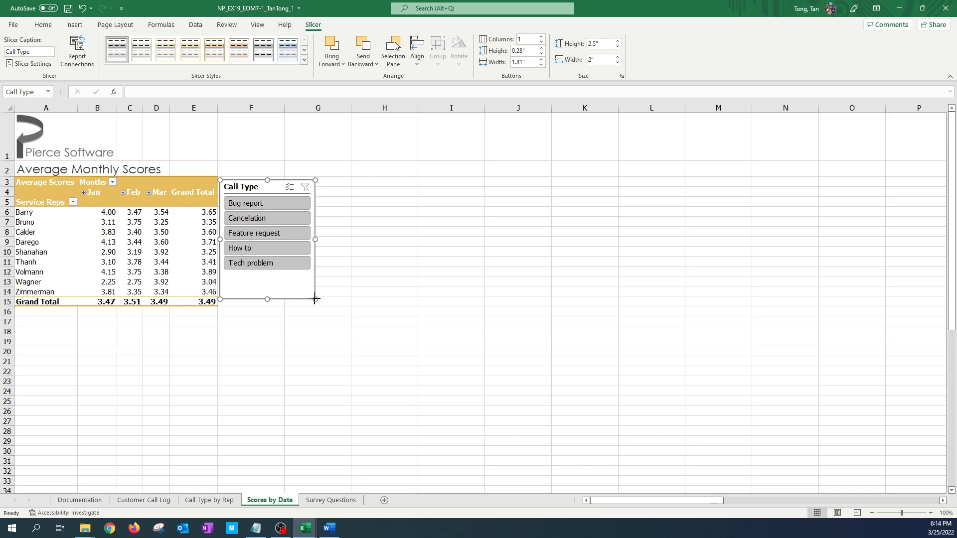
left_click_drag(315, 298, 346, 293)
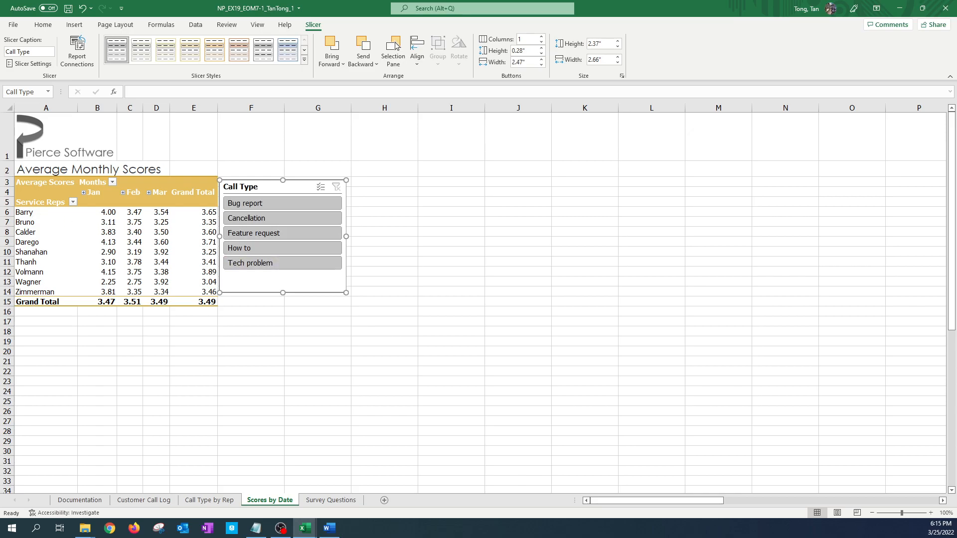
- Switch to the Word instructions and read step 12 about the timeline slicer for the Date field
key("alt+Tab")
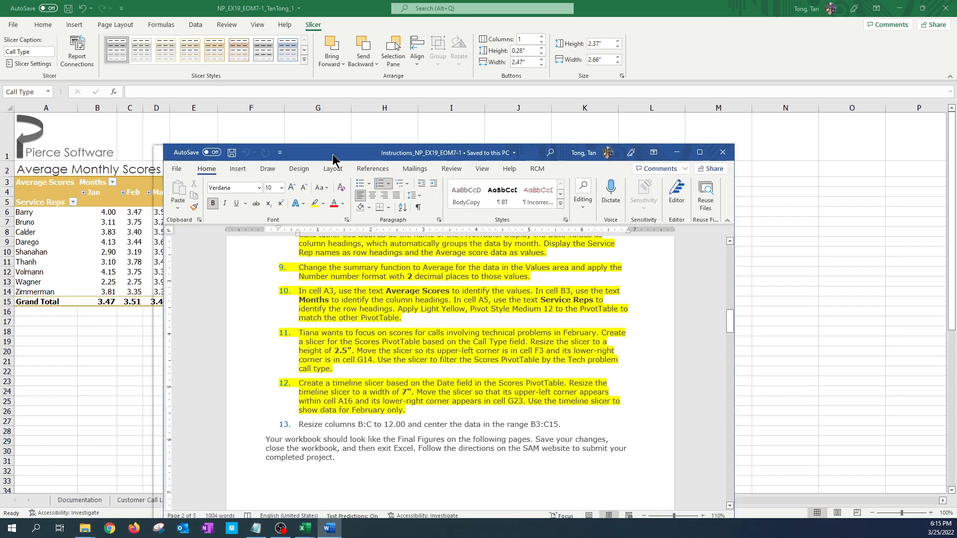
left_click(364, 305)
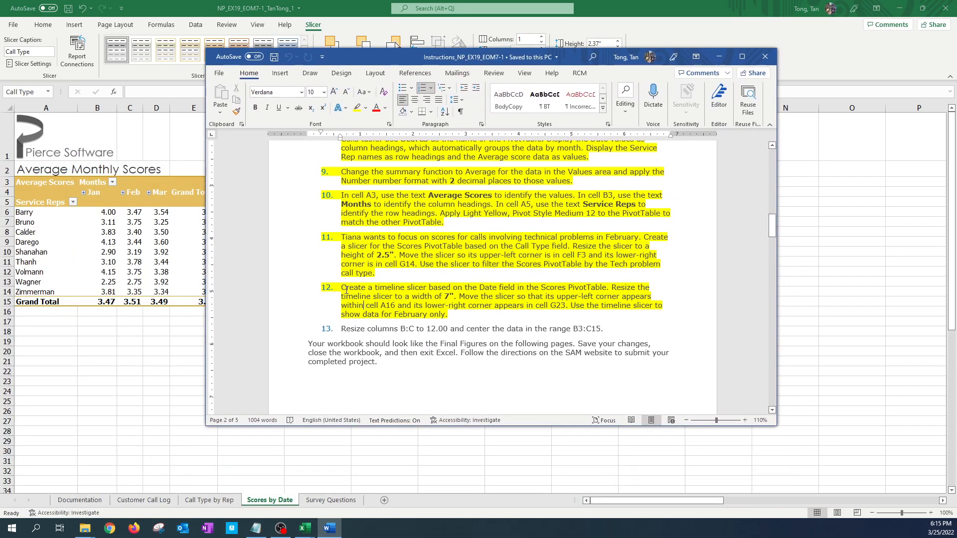
scroll(347, 290, "down", 1)
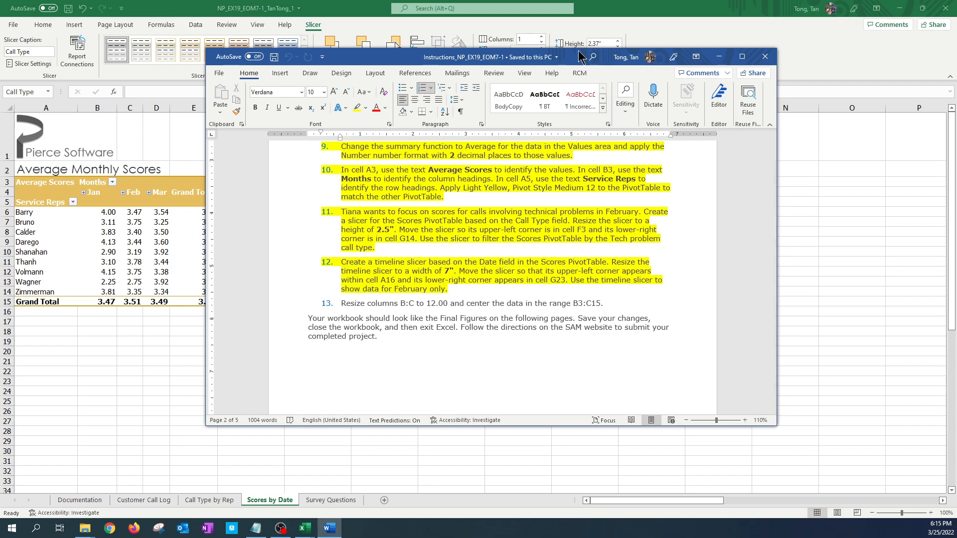
left_click_drag(575, 59, 0, 100)
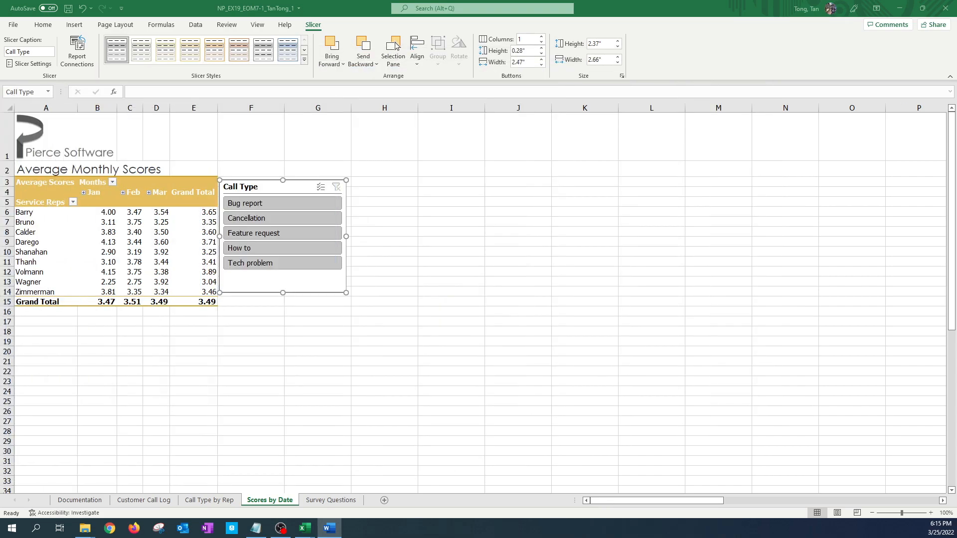
left_click(76, 27)
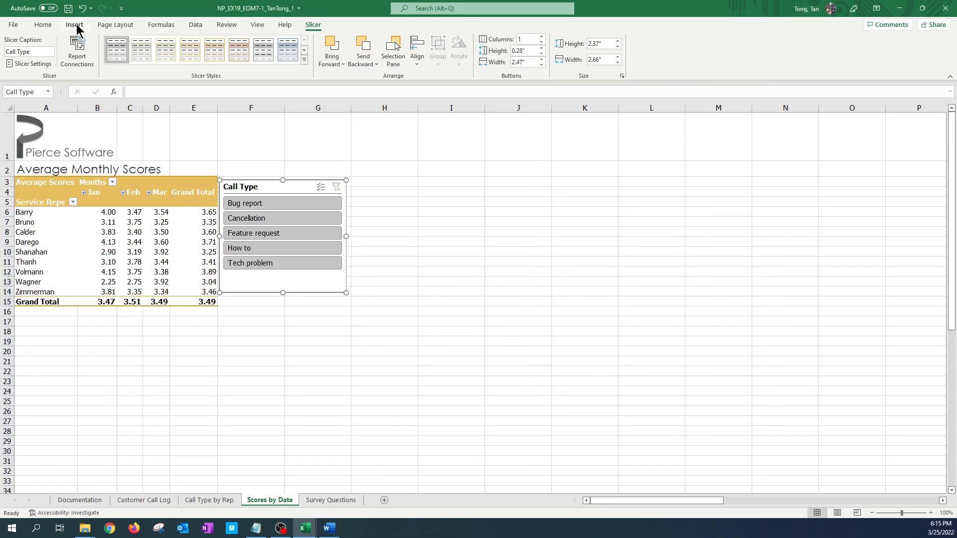
left_click(76, 28)
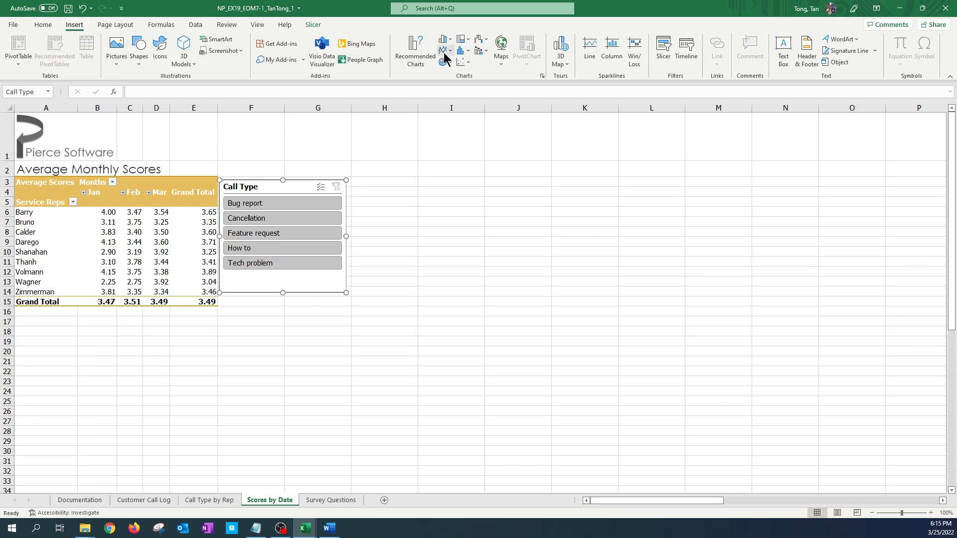
left_click(667, 56)
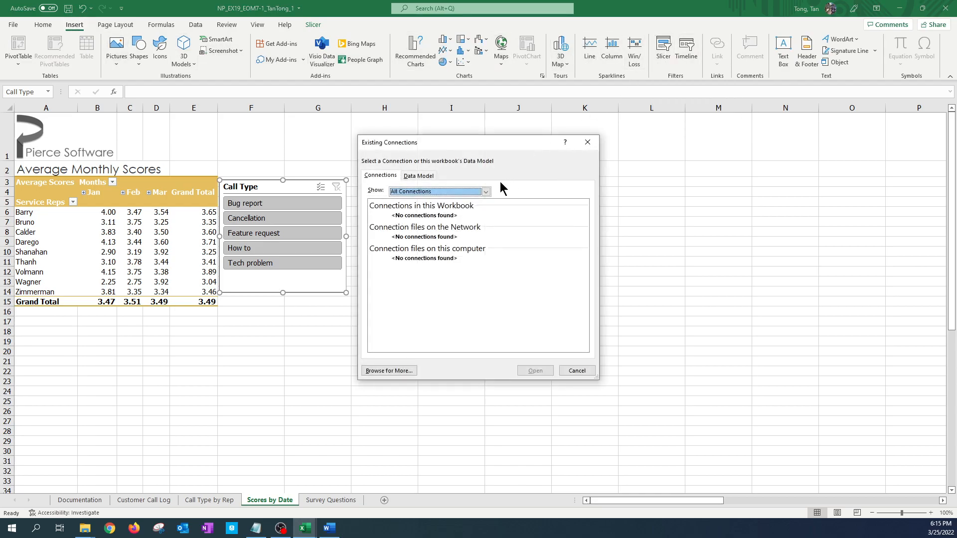
left_click(422, 177)
left_click(381, 178)
left_click(577, 371)
left_click(33, 185)
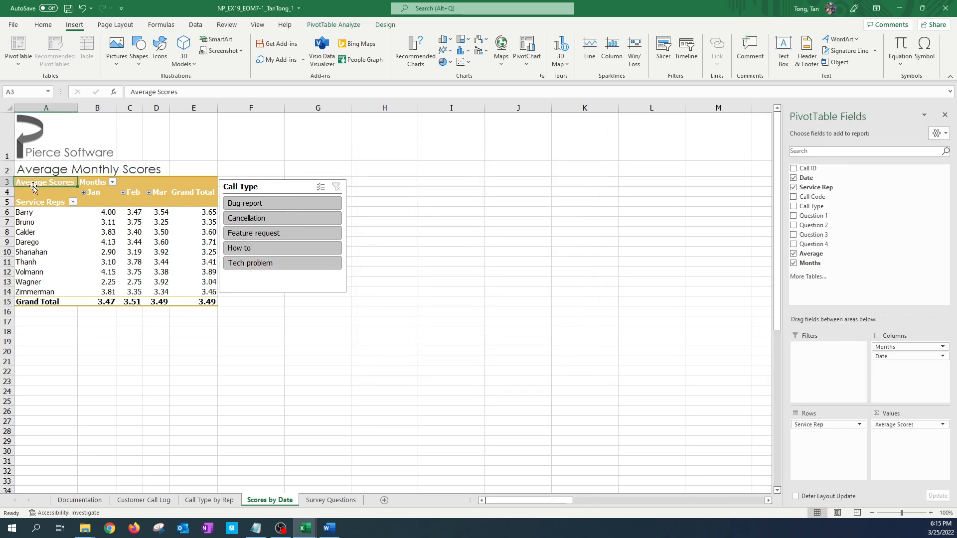
key("ctrl")
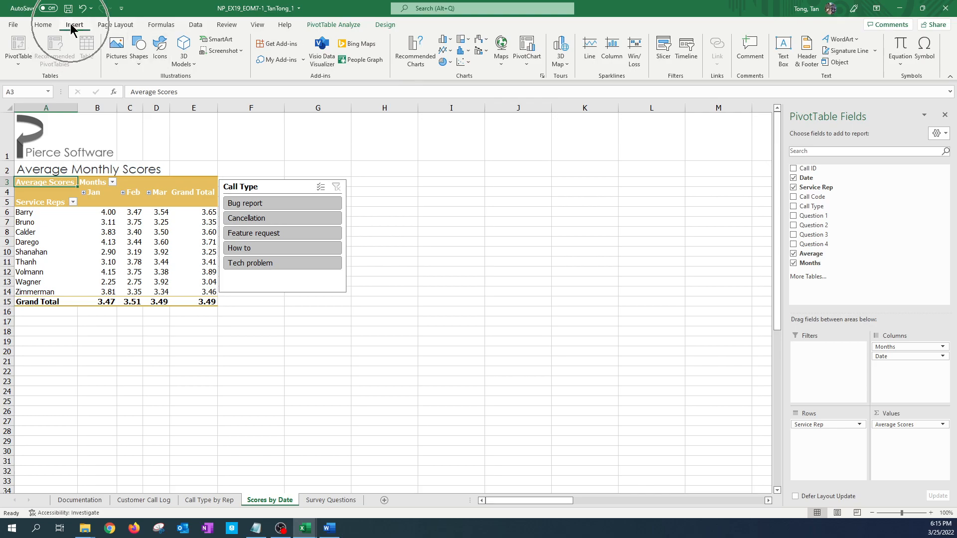
left_click(665, 55)
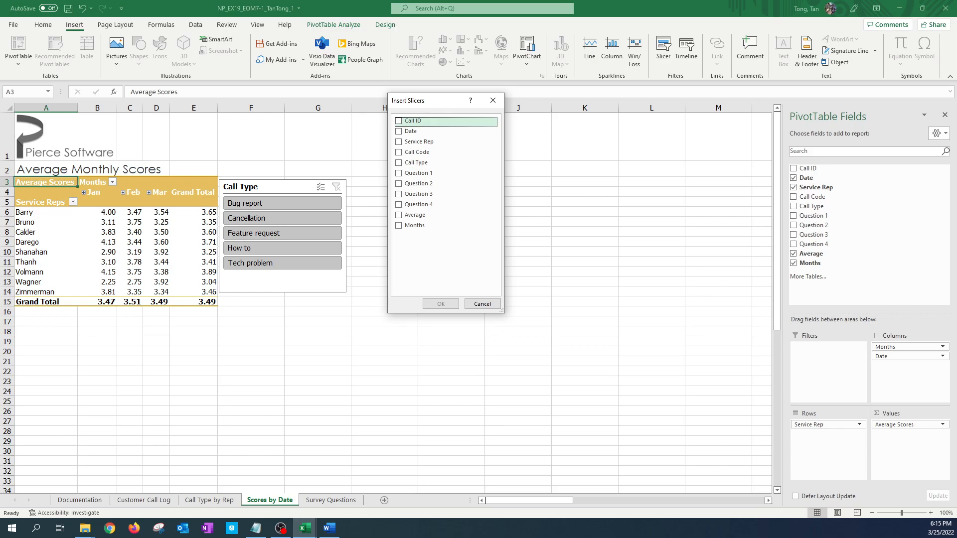
left_click(397, 132)
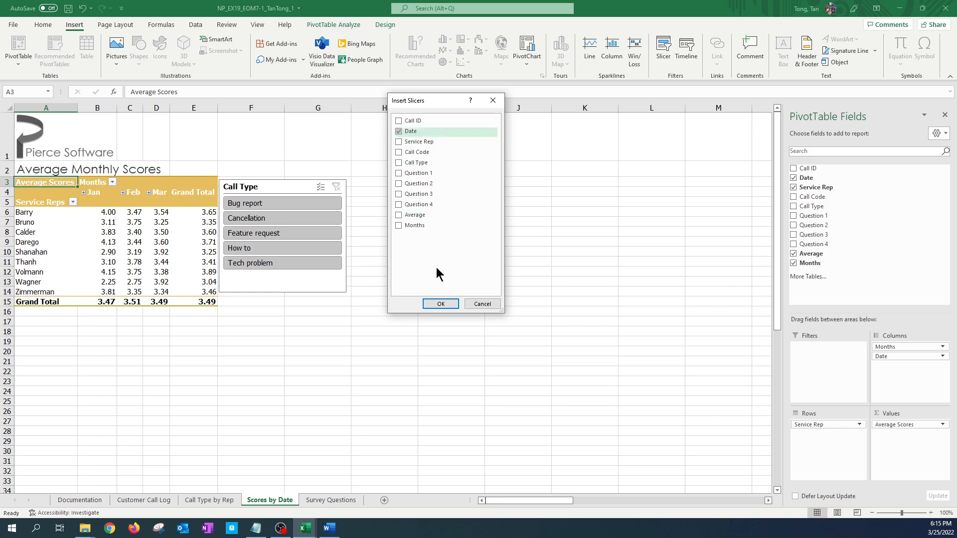
left_click(440, 304)
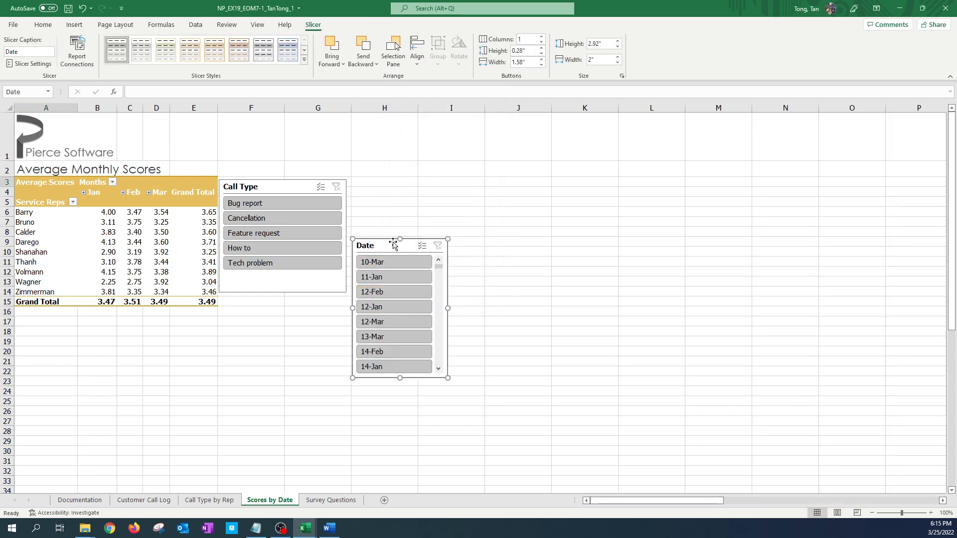
left_click_drag(304, 275, 159, 324)
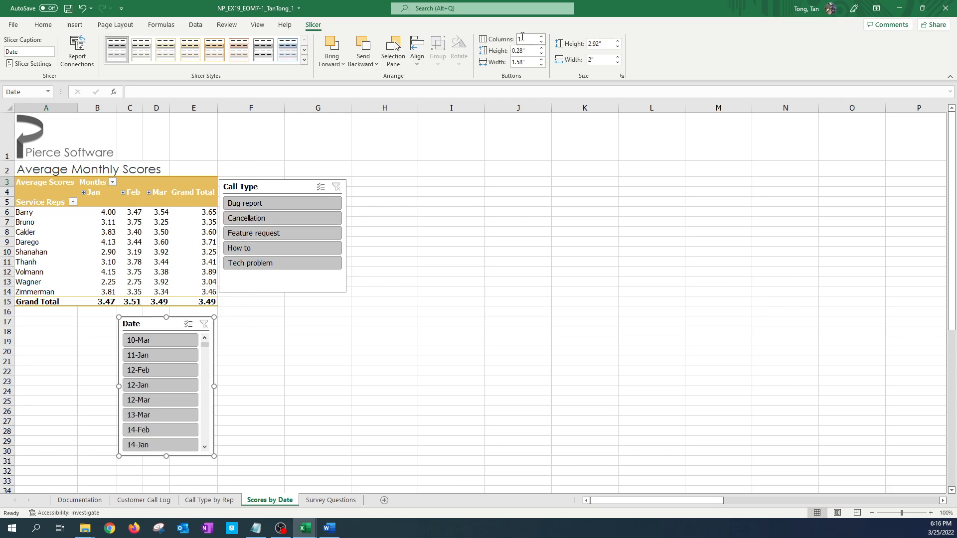
left_click(605, 44)
left_click(601, 60)
type("7")
key("Return")
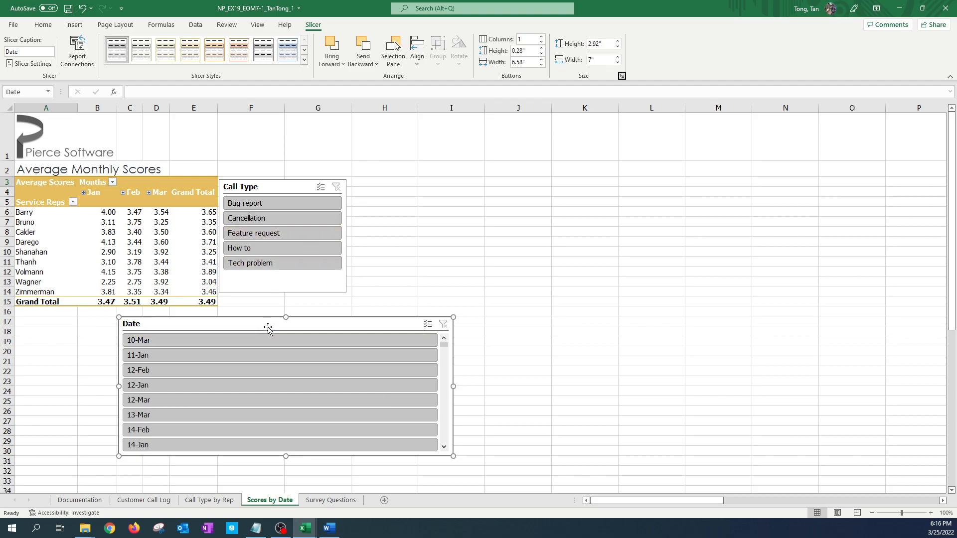
left_click_drag(268, 324, 274, 322)
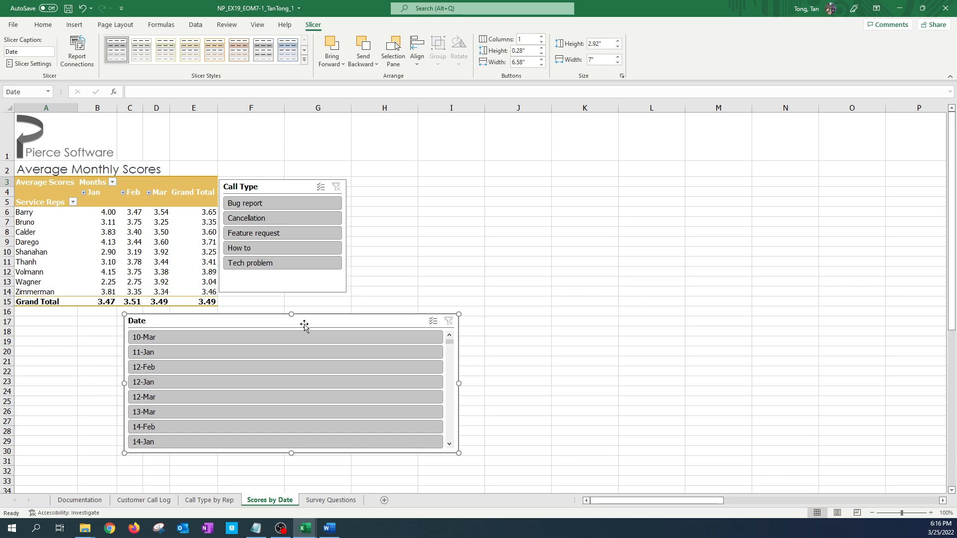
key("Delete")
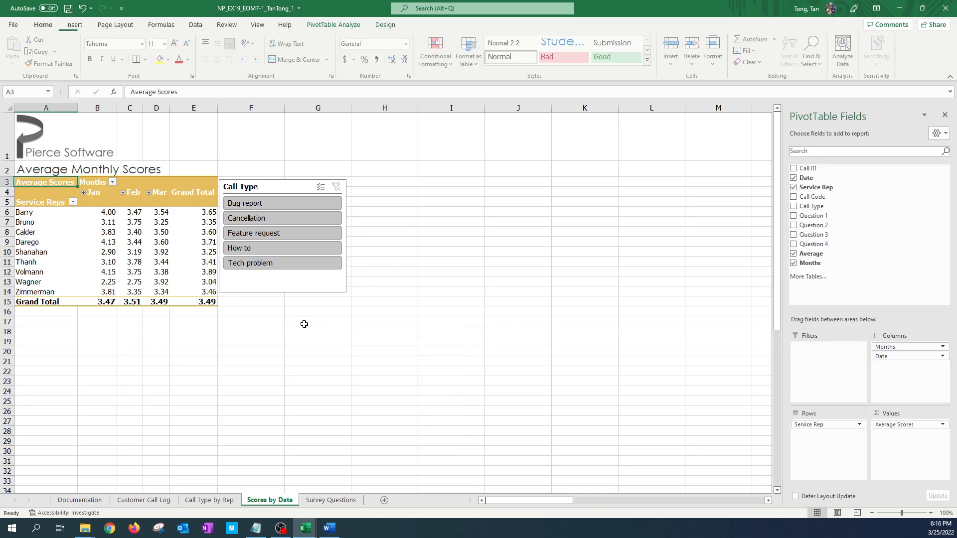
- Insert a timeline slicer for the Scores PivotTable based on the Date field
left_click(51, 217)
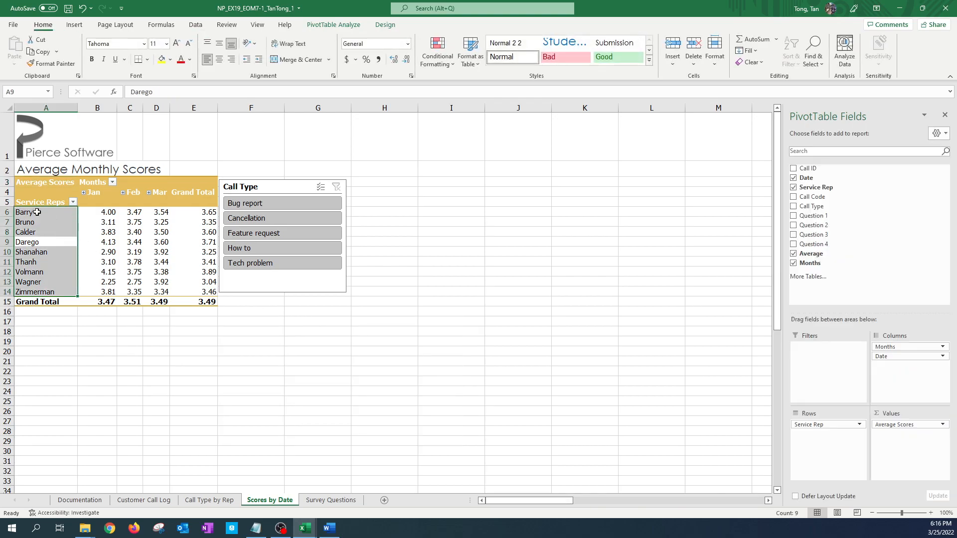
left_click(50, 213)
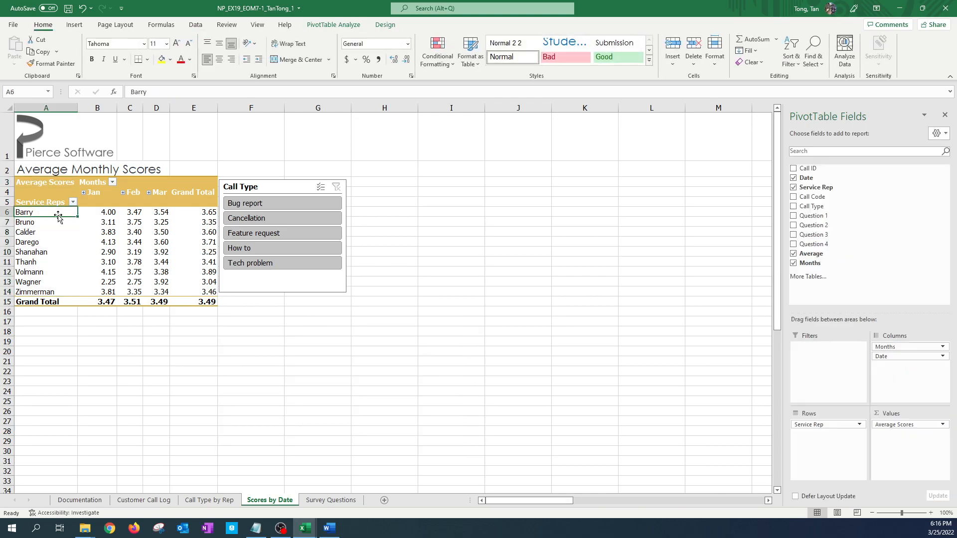
left_click(74, 24)
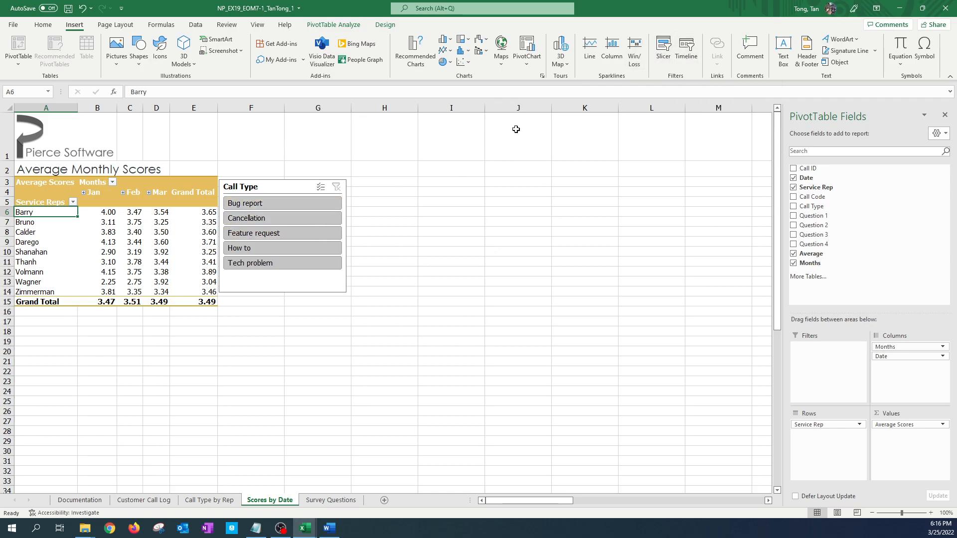
left_click(687, 57)
left_click(687, 54)
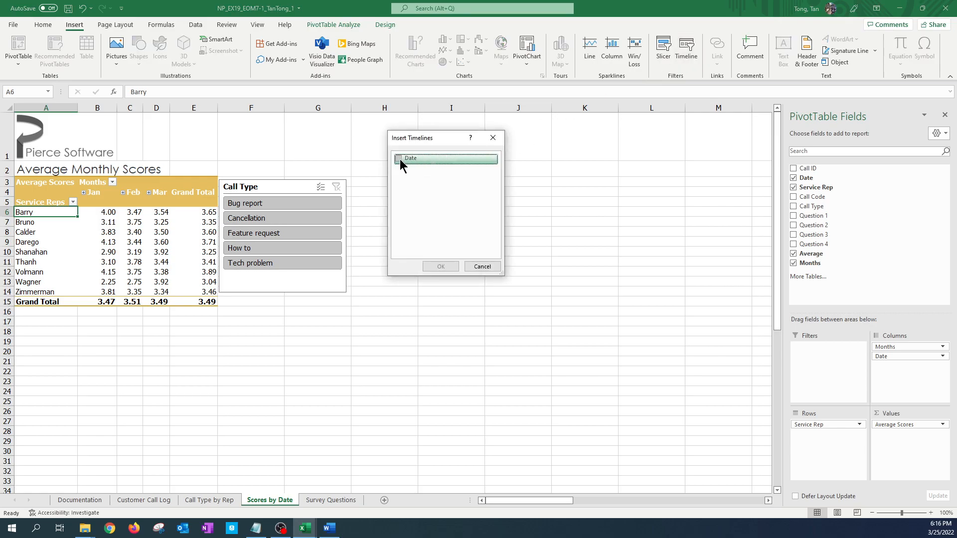
left_click(399, 158)
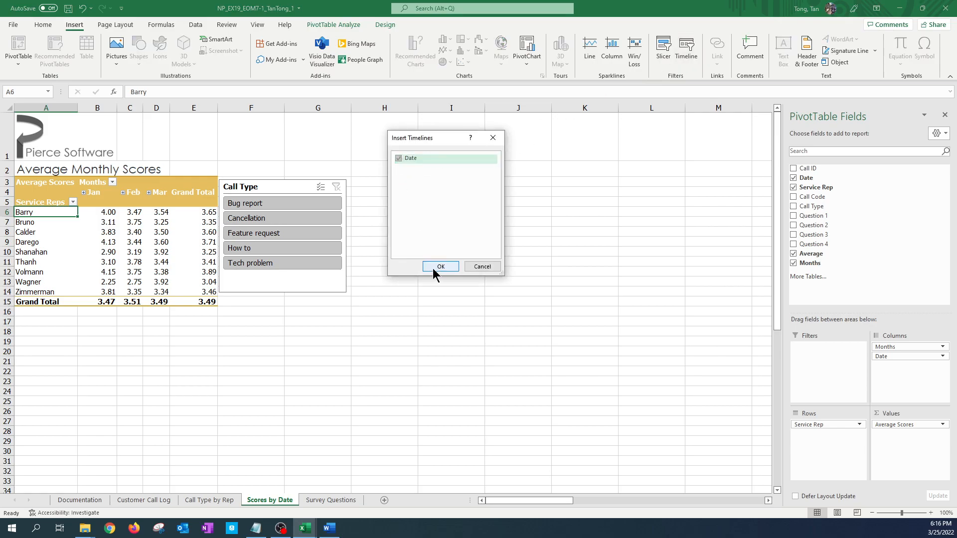
left_click(432, 268)
- Place the Date timeline in the empty area below the PivotTable and set its width to 7"
left_click_drag(419, 275, 126, 323)
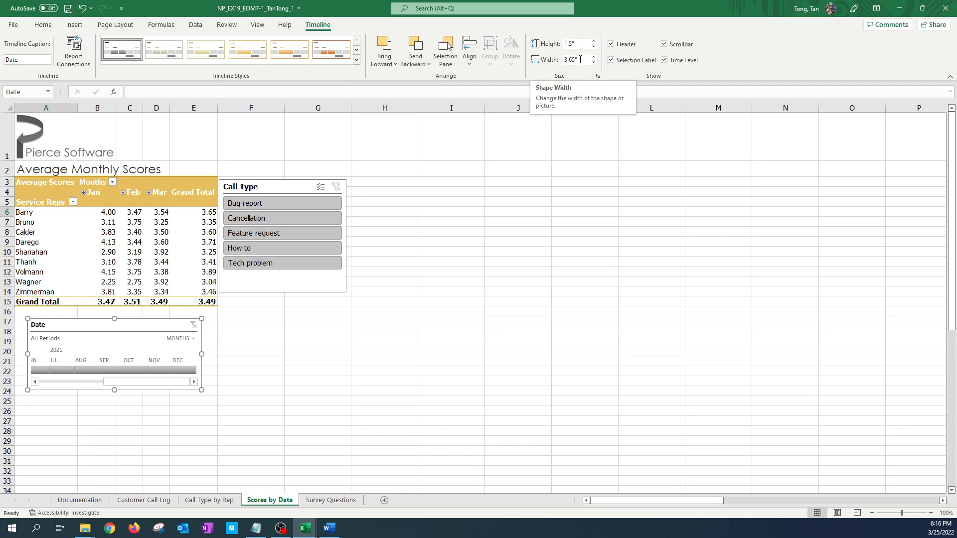
mouse_move(580, 60)
left_mouse_down()
mouse_move(567, 60)
mouse_move(588, 60)
left_mouse_up()
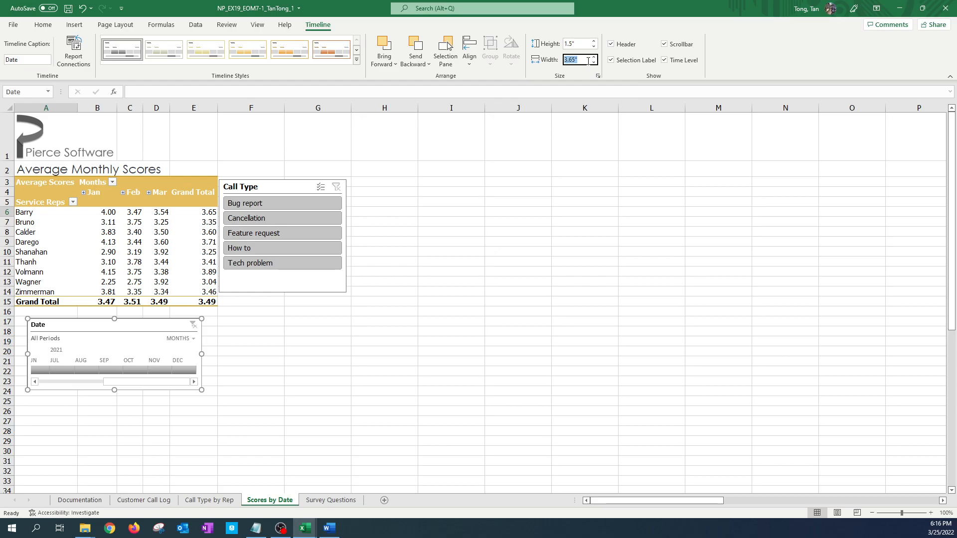
type("7")
key("Return")
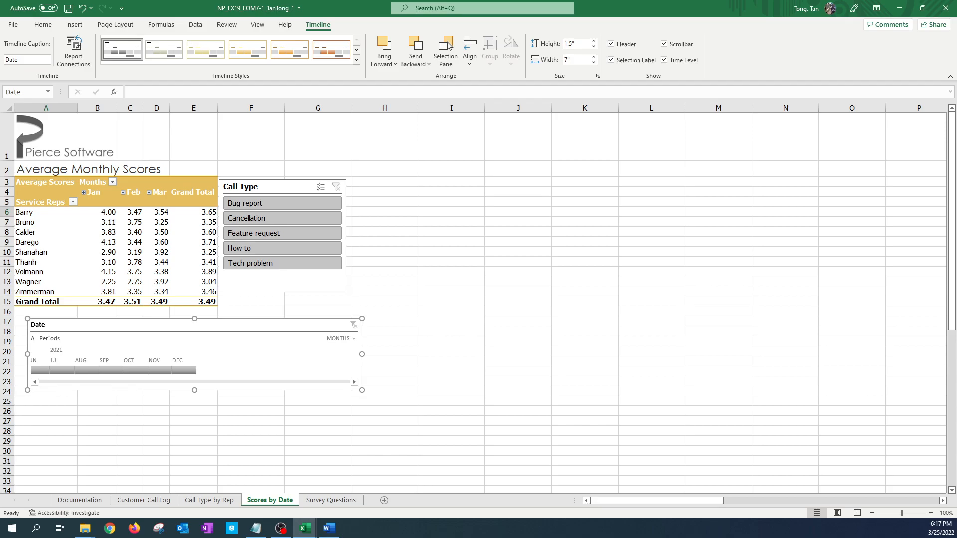
- Move the Date timeline's upper-left corner into cell A16 and adjust its lower-right corner into G23, about 1.56" high and 6.83" wide
left_click_drag(54, 328, 42, 317)
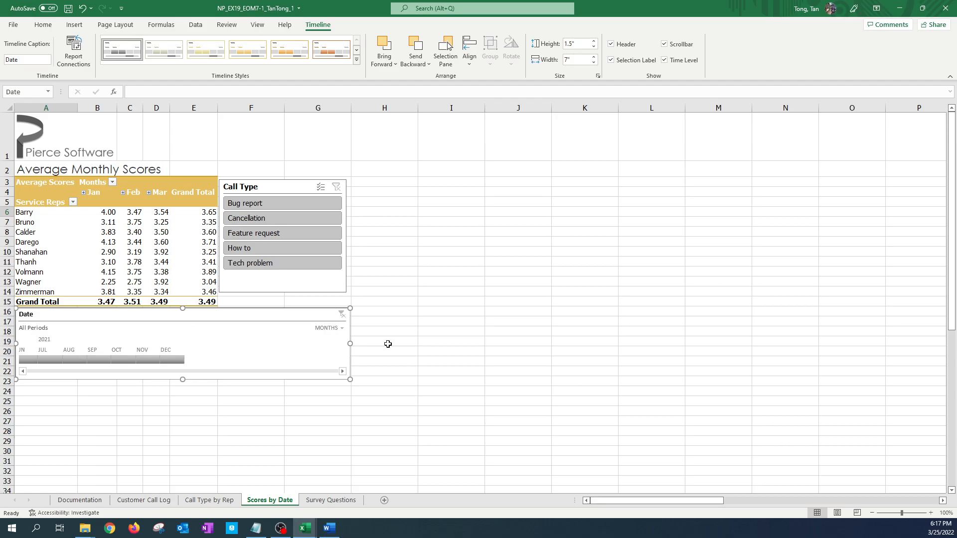
left_click_drag(349, 380, 342, 383)
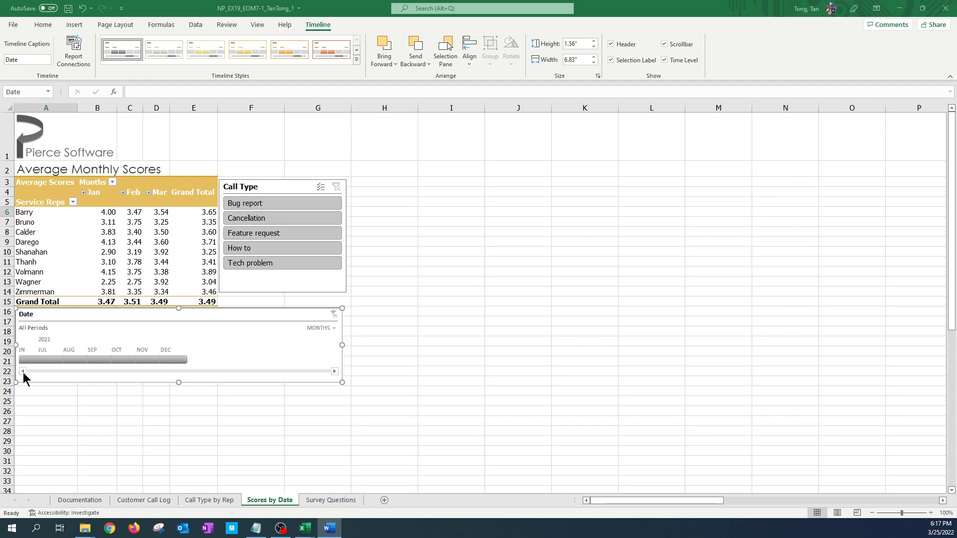
- Use the Date timeline to filter the Scores PivotTable to February 2021 only
left_click(68, 360)
left_click_drag(58, 364, 34, 361)
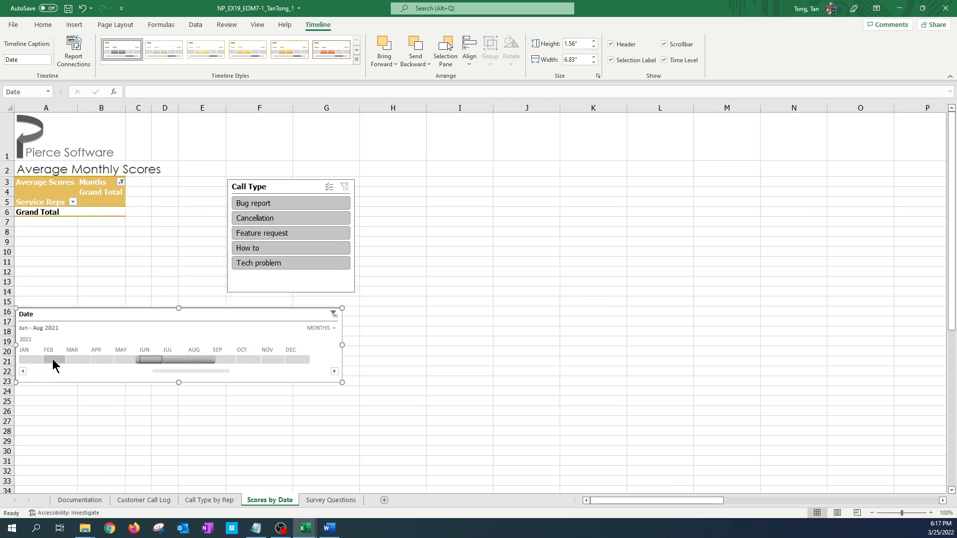
left_click(52, 359)
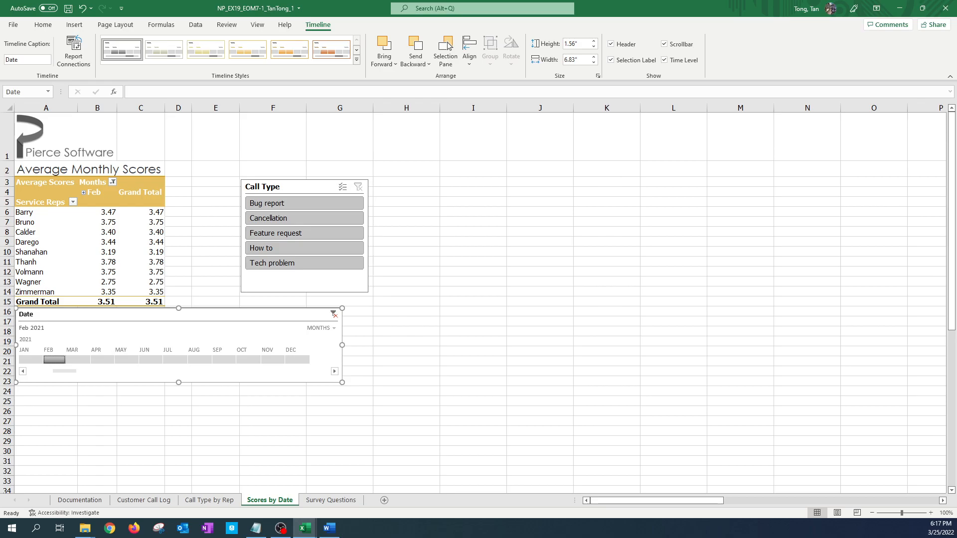
- Check step 11 in the Word instructions, return to Excel and filter the Scores PivotTable by the Tech problem call type
key("alt+Tab")
left_click_drag(196, 123, 546, 59)
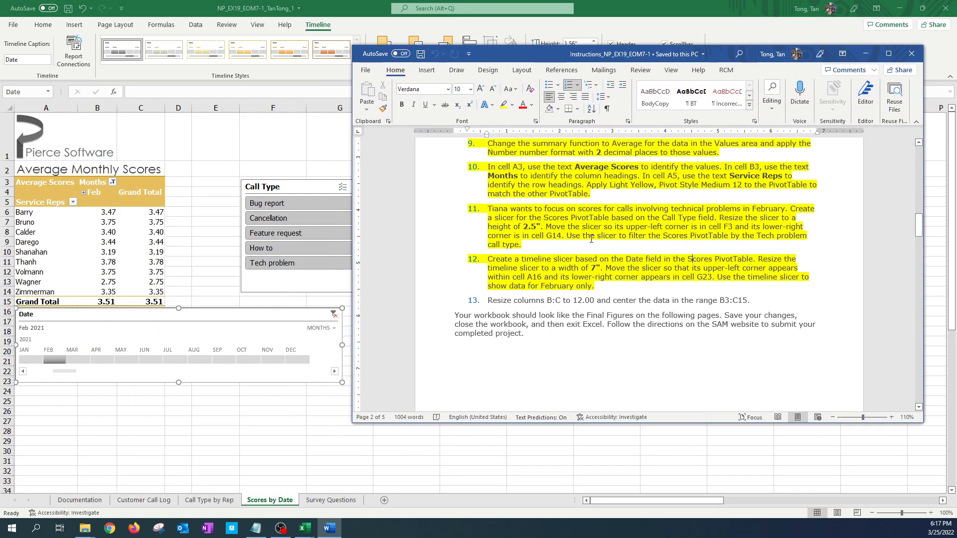
left_click_drag(566, 235, 624, 243)
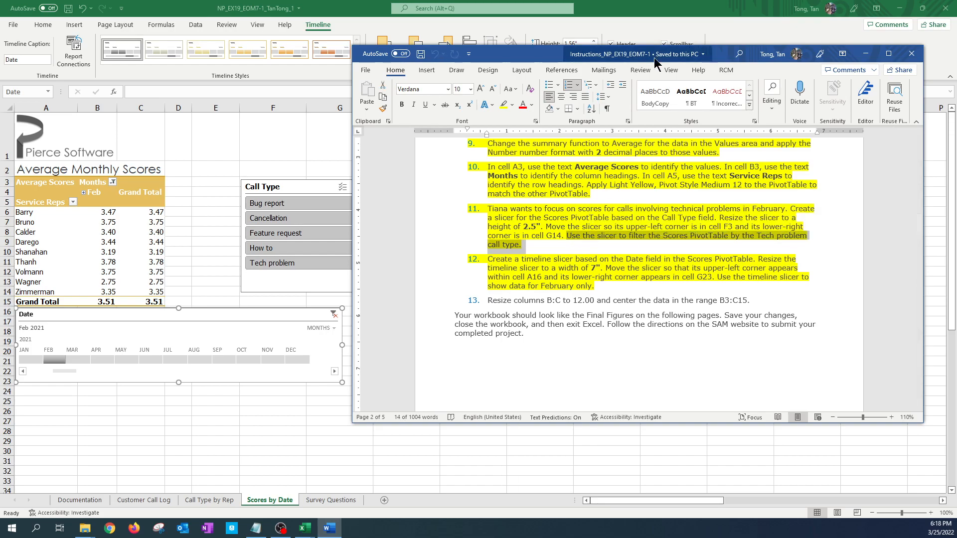
left_click_drag(543, 58, 0, 69)
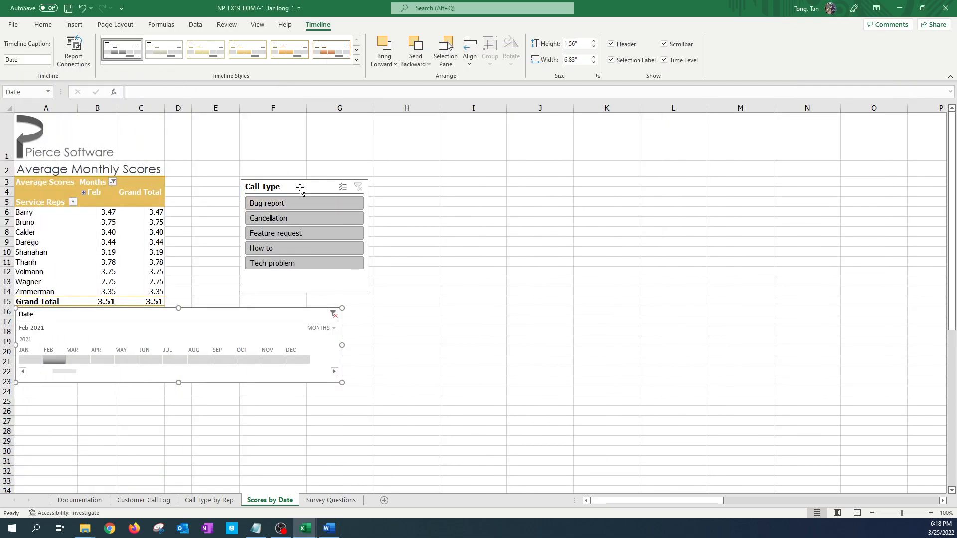
left_click(289, 264)
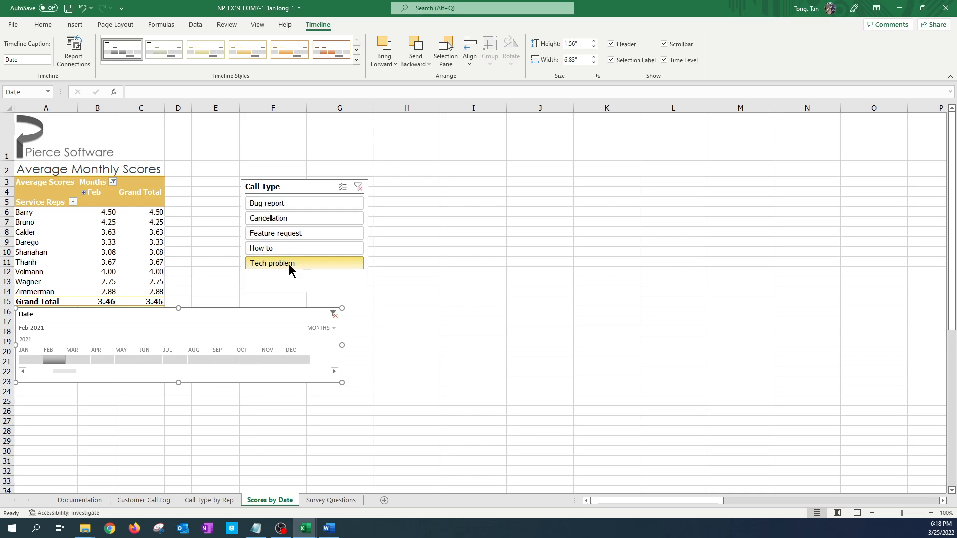
- Add Feature request to the Call Type filter, clear the filter, and select only Tech problem again
left_click(302, 232, "ctrl")
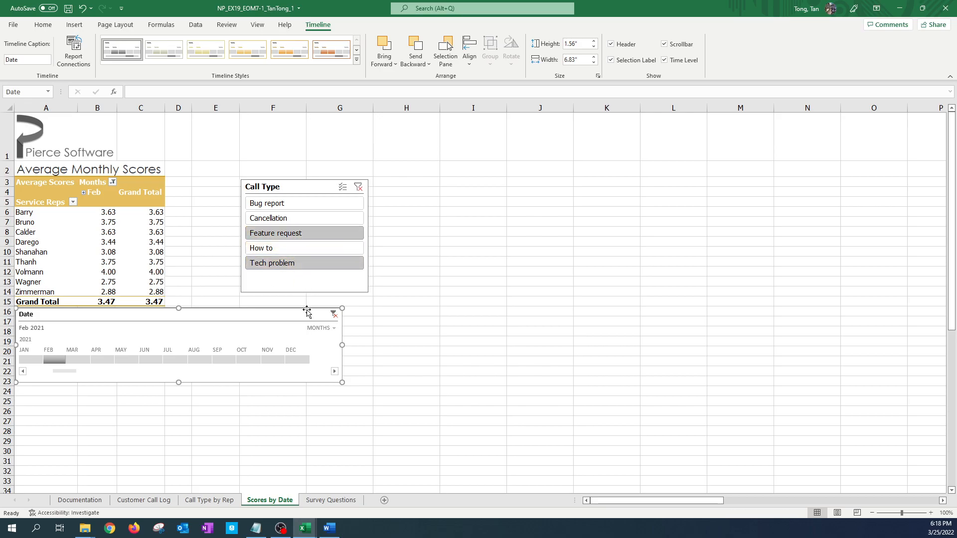
left_click(359, 187)
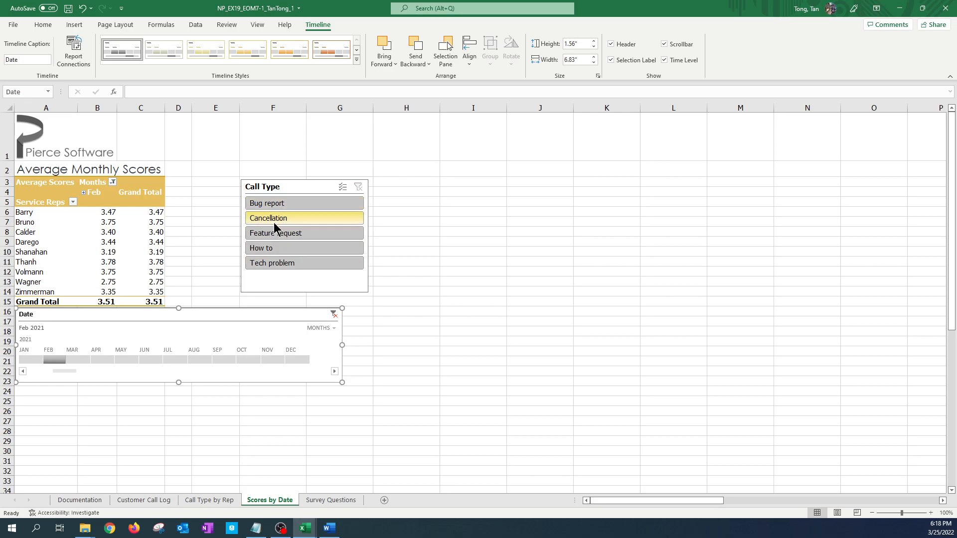
left_click(278, 270)
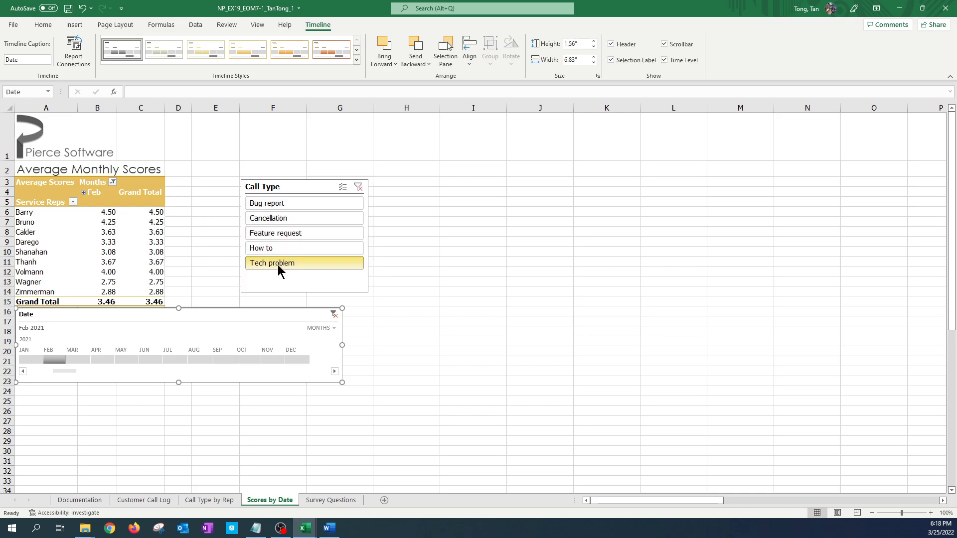
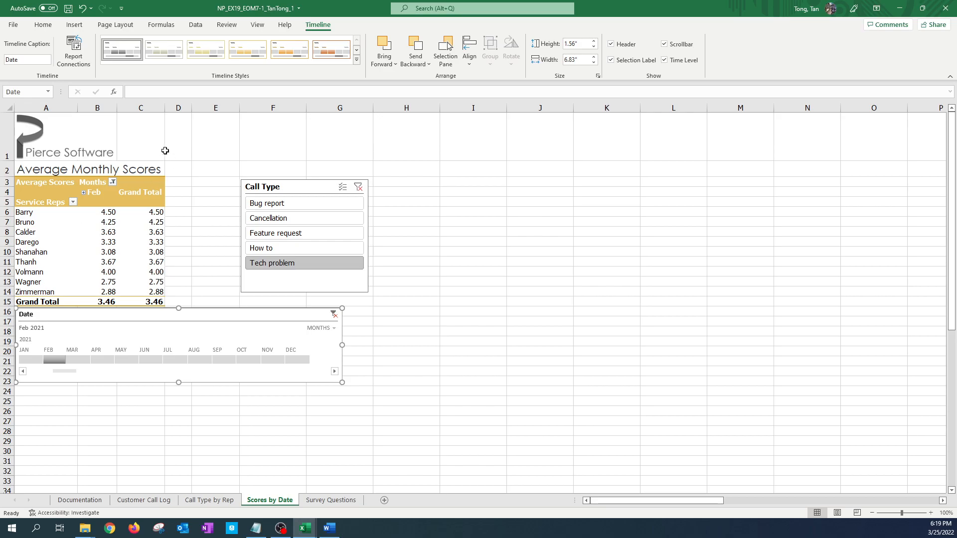
- Set the width of columns B:C to 12 on the Scores by Date sheet
left_click(108, 107)
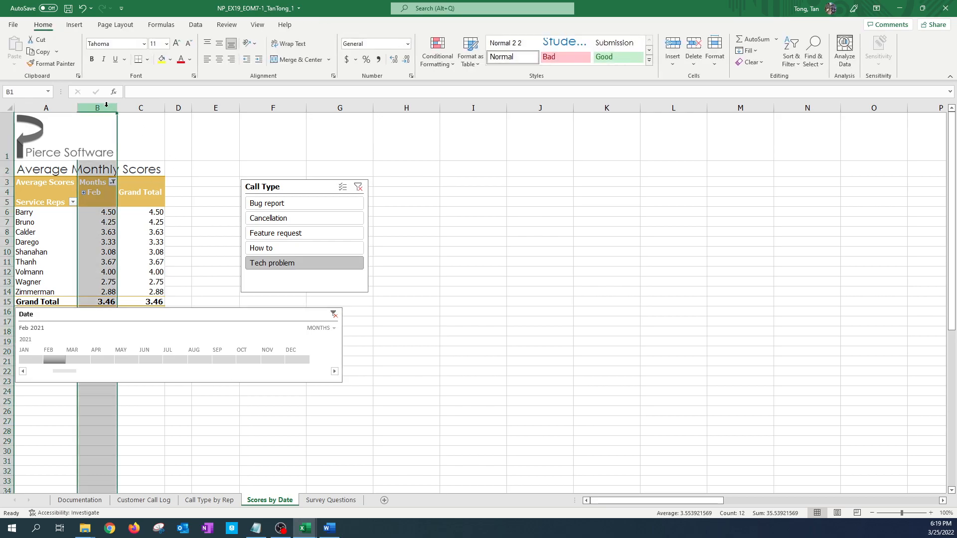
left_click_drag(106, 106, 140, 107)
left_click(157, 104, "ctrl")
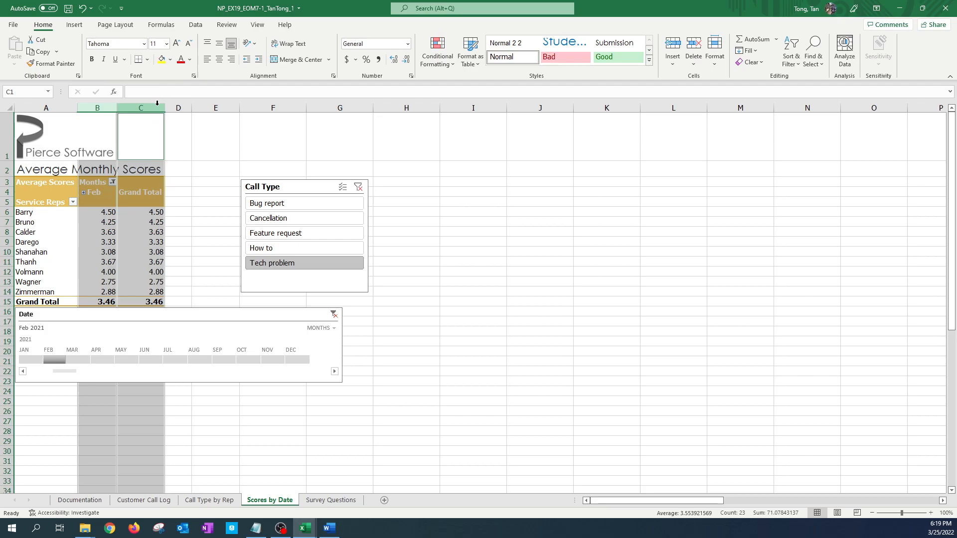
left_click_drag(98, 105, 146, 104)
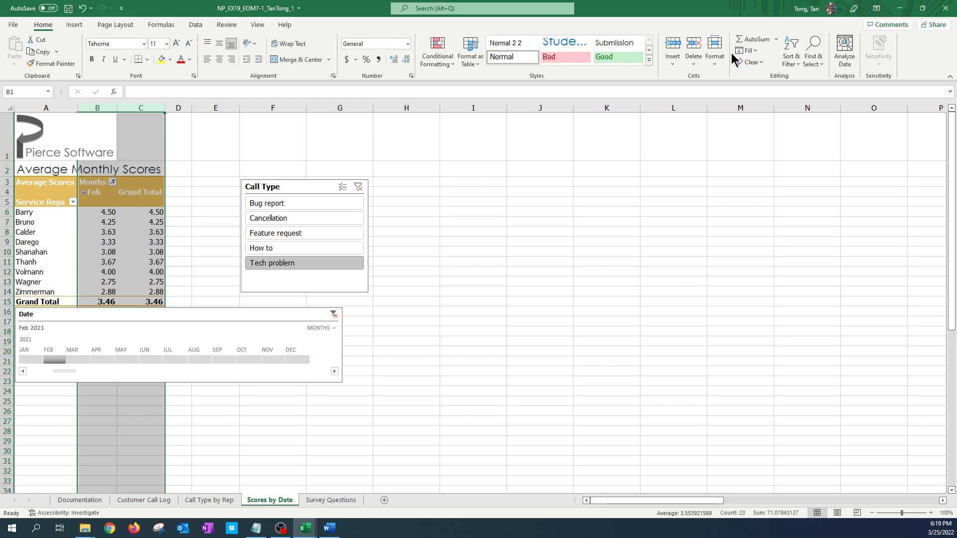
left_click(716, 61)
left_click(716, 59)
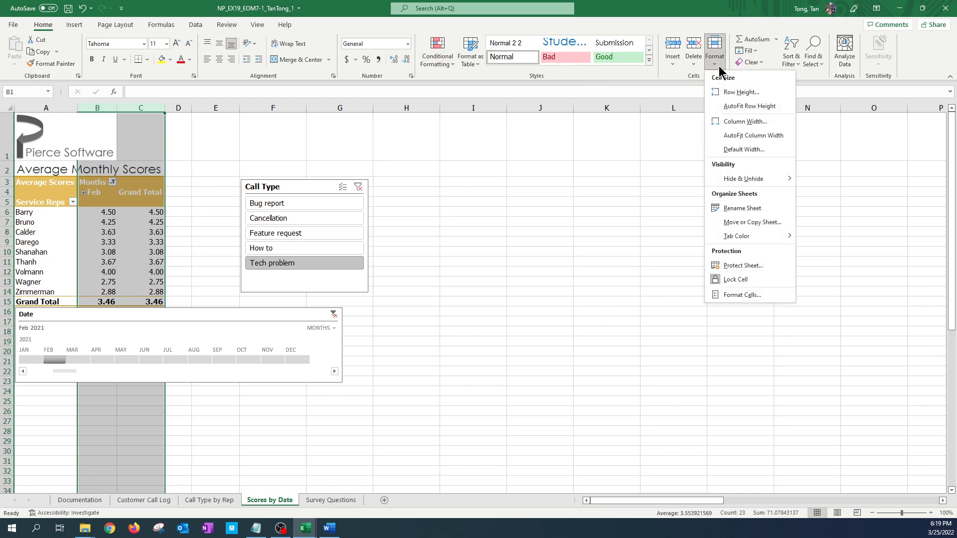
left_click(765, 122)
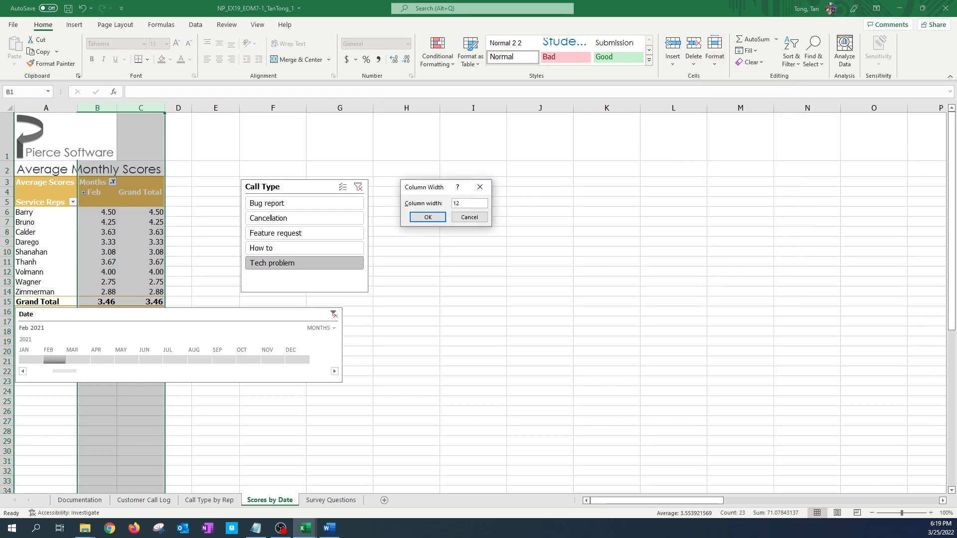
left_click(441, 218)
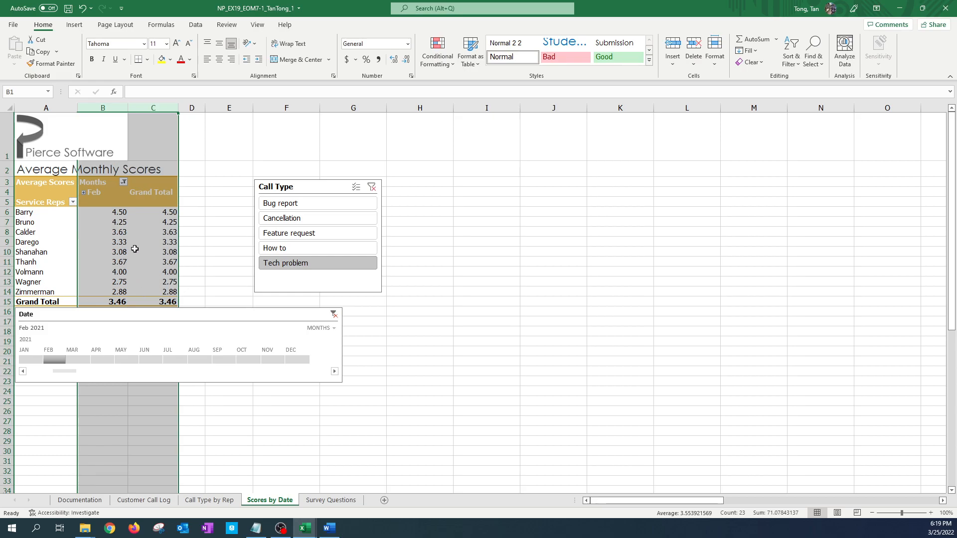
- Center the data in the range B3:C15 on the Scores by Date sheet
mouse_move(134, 248)
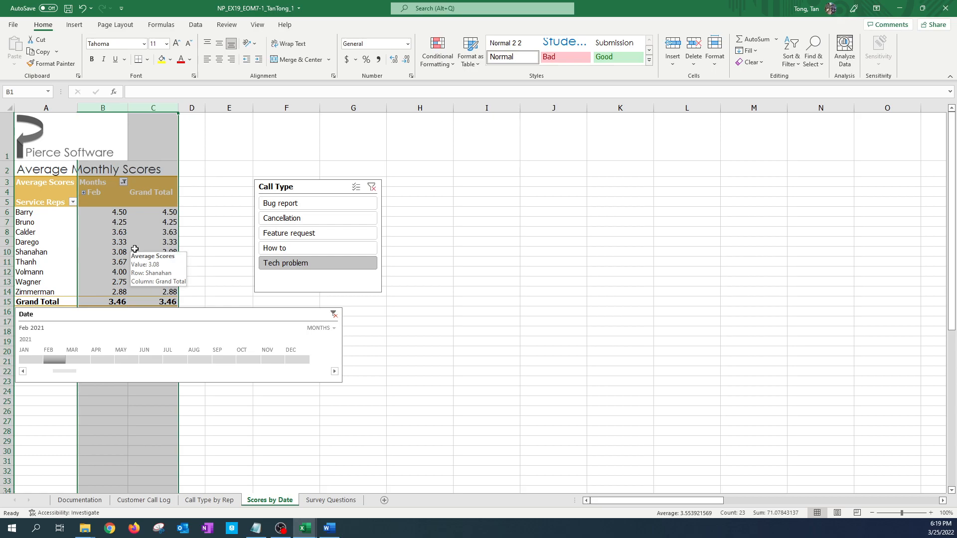
left_click(106, 184)
left_click_drag(106, 183, 164, 303)
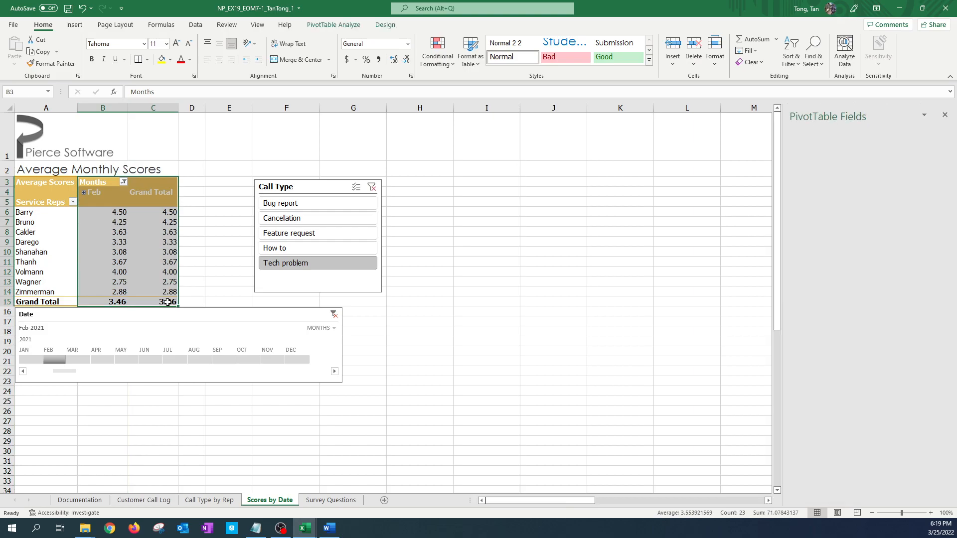
left_click(219, 61)
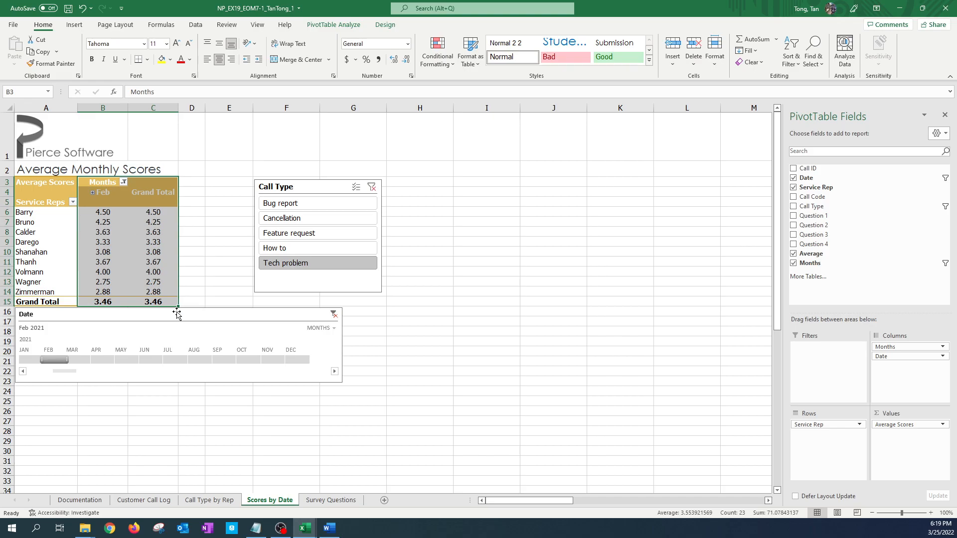
left_click(196, 292)
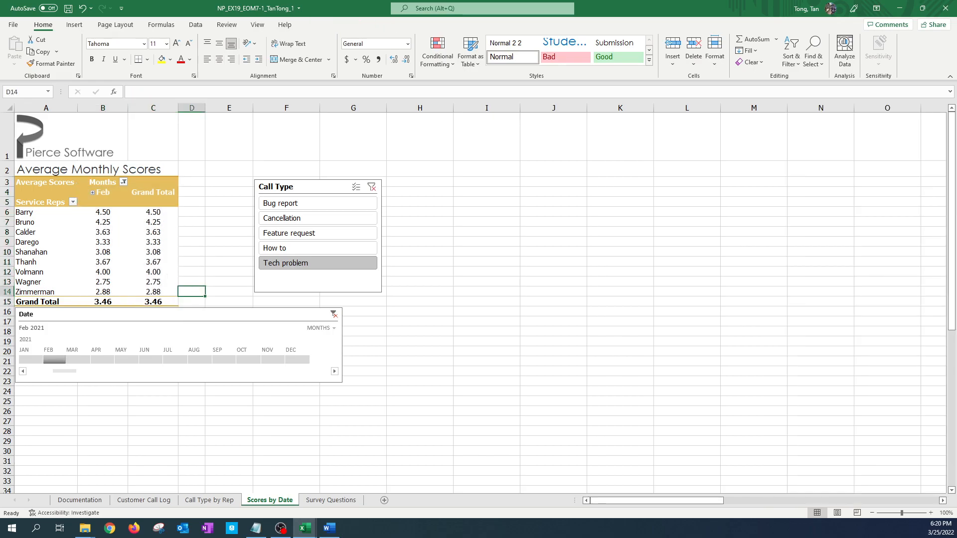
- Switch to the Word instructions, maximize the window and review the Final Figures for the completed worksheets
left_click(329, 528)
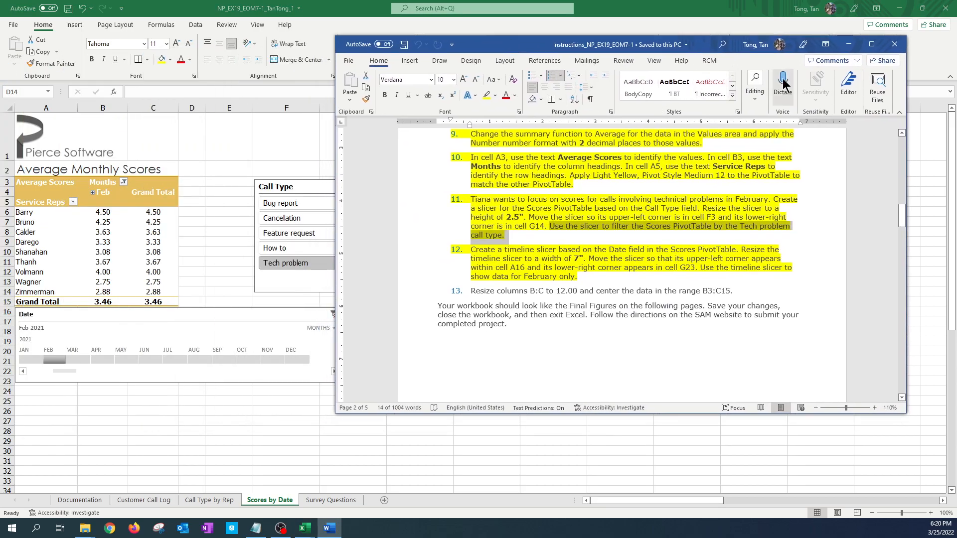
left_click(871, 44)
scroll(654, 241, "up", 1)
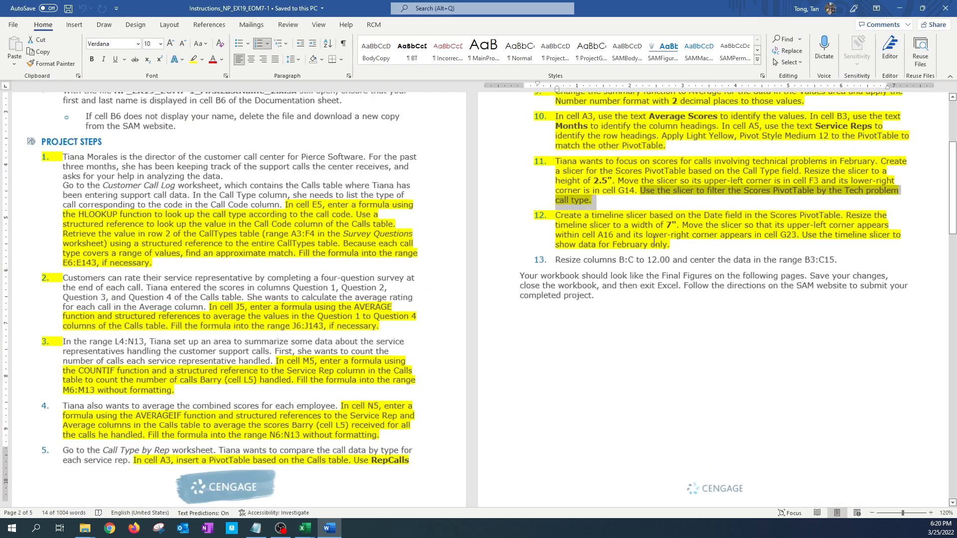
scroll(674, 308, "down", 3)
scroll(675, 308, "down", 6)
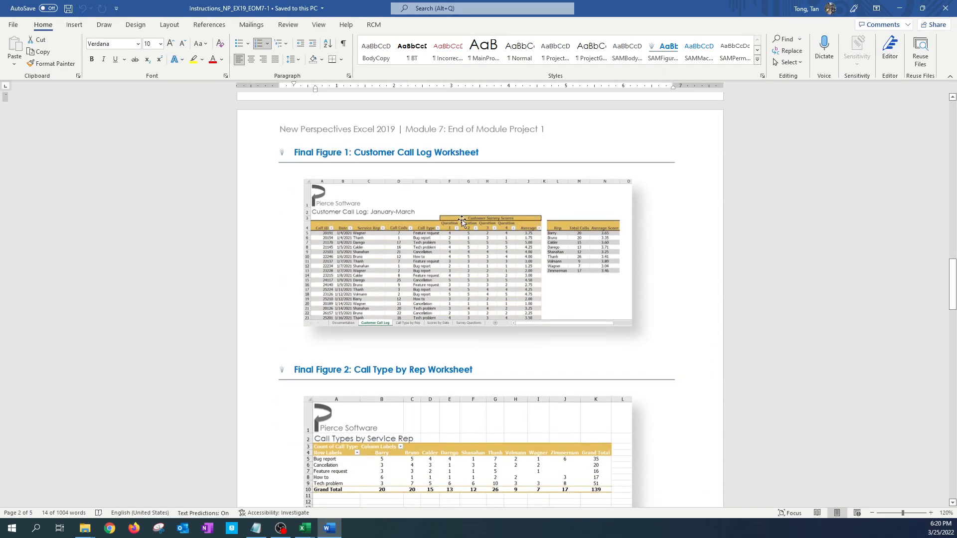
scroll(451, 314, "down", 2)
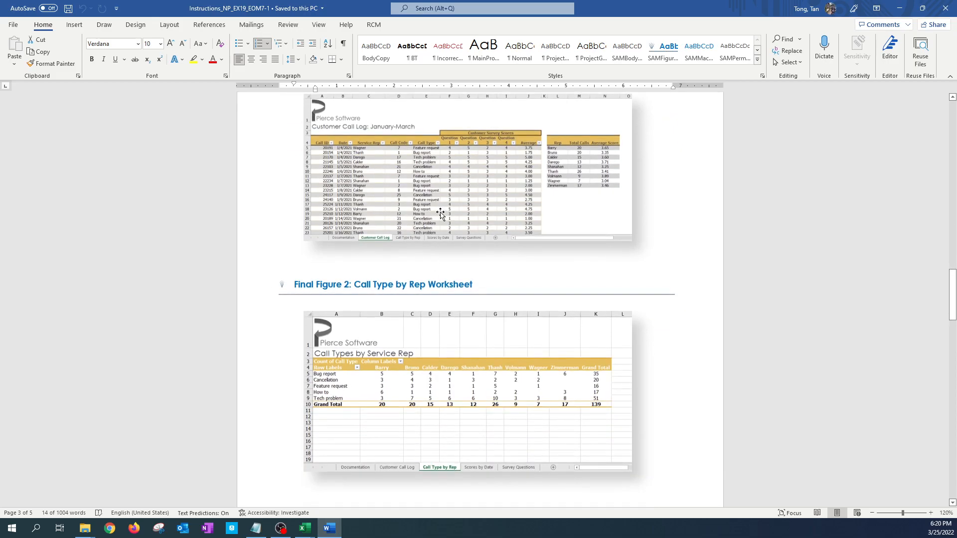
scroll(462, 329, "down", 3)
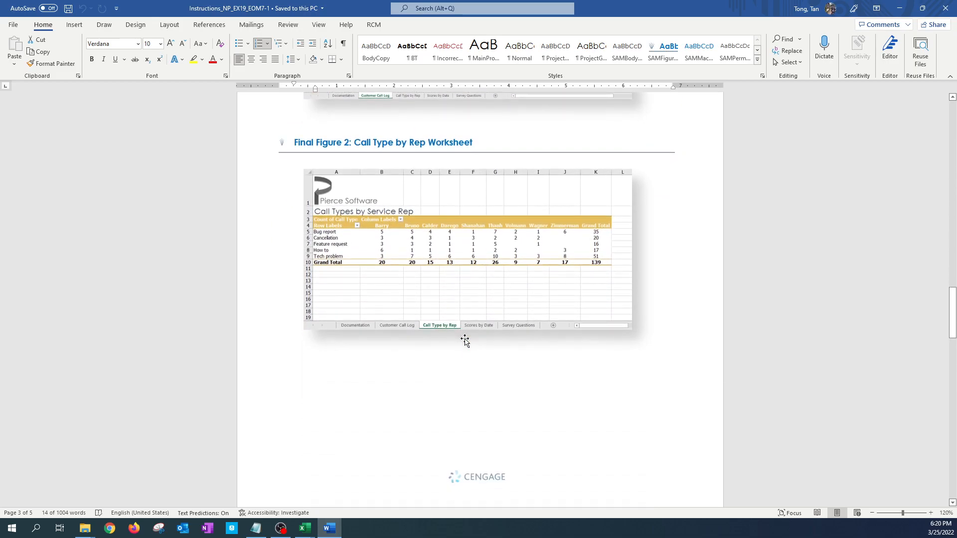
scroll(465, 340, "down", 3)
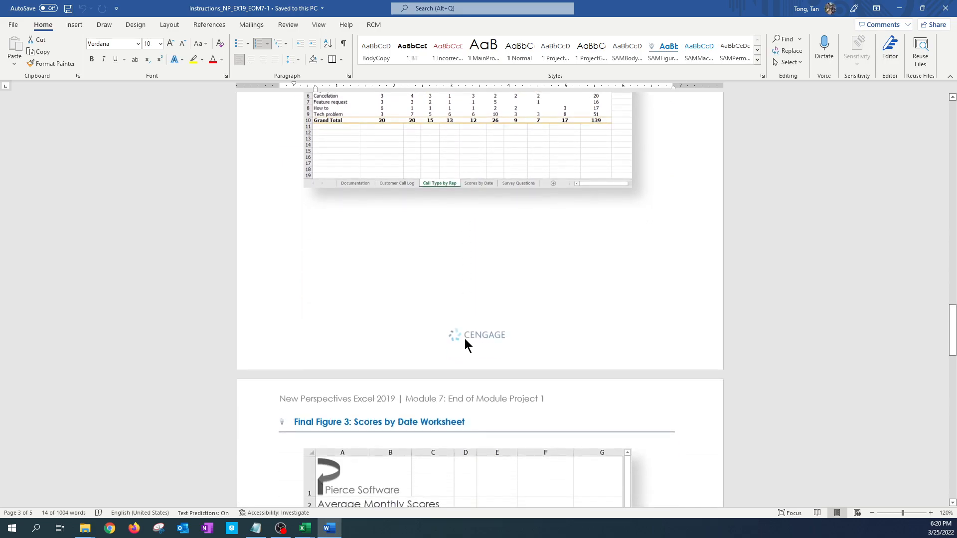
scroll(464, 344, "down", 6)
scroll(464, 340, "down", 11)
scroll(465, 340, "down", 2)
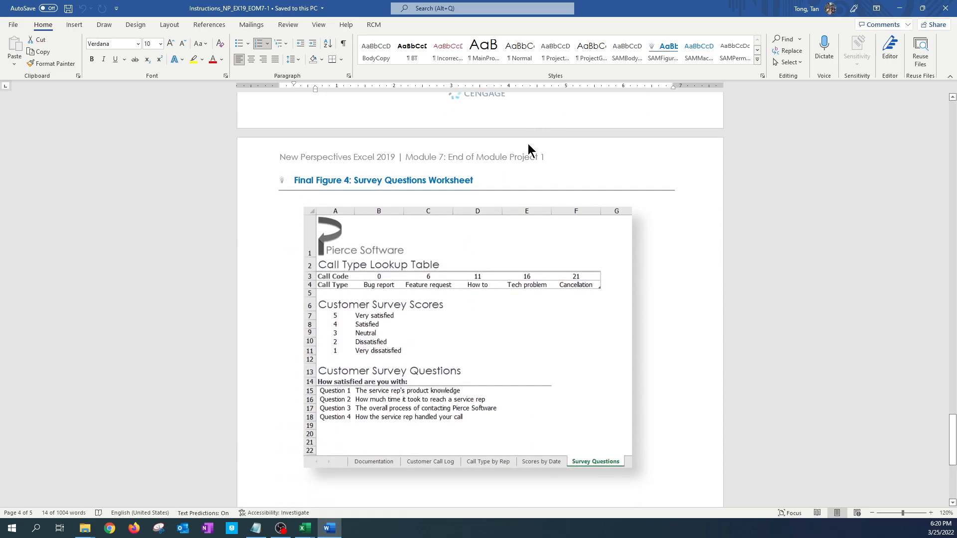